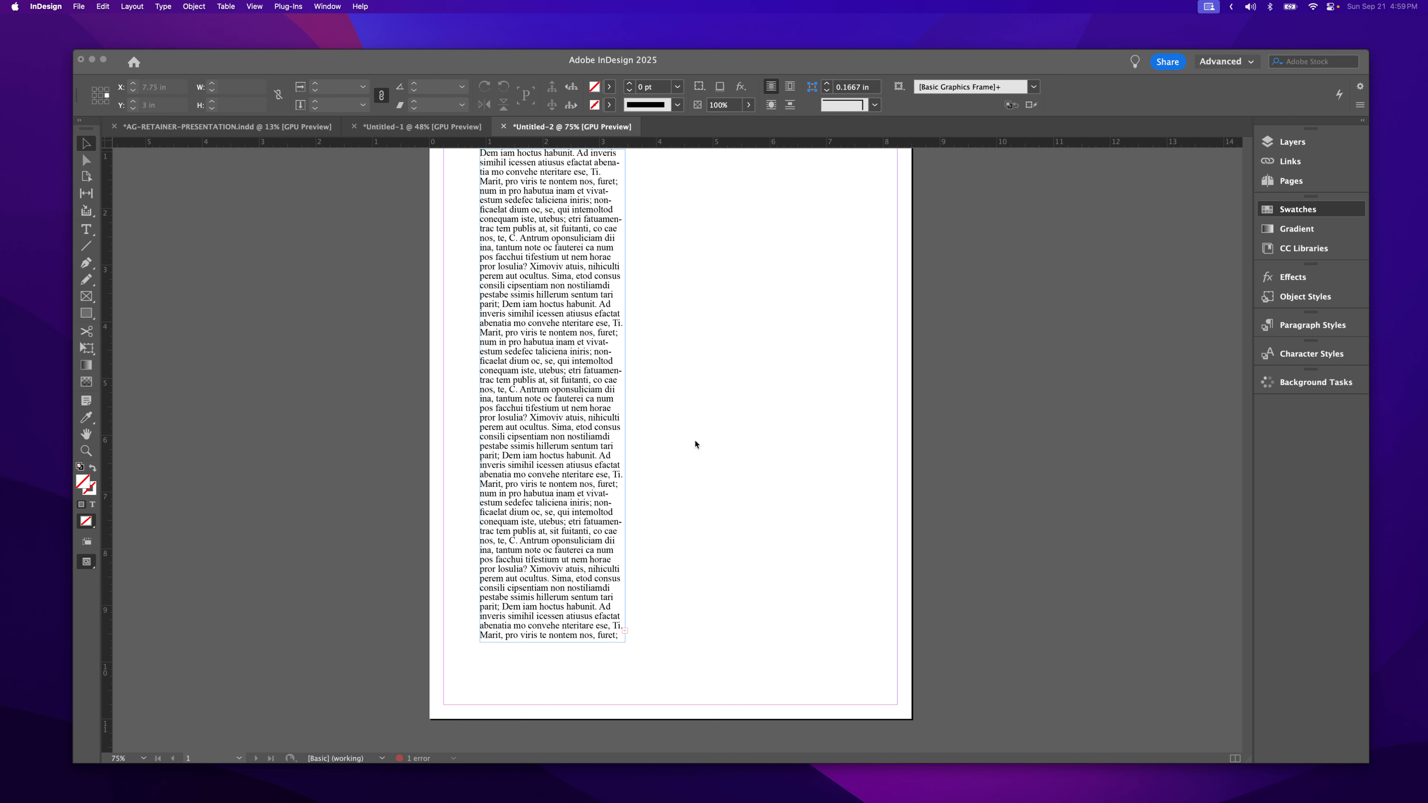
key("F5")
scroll(611, 454, "up", 2)
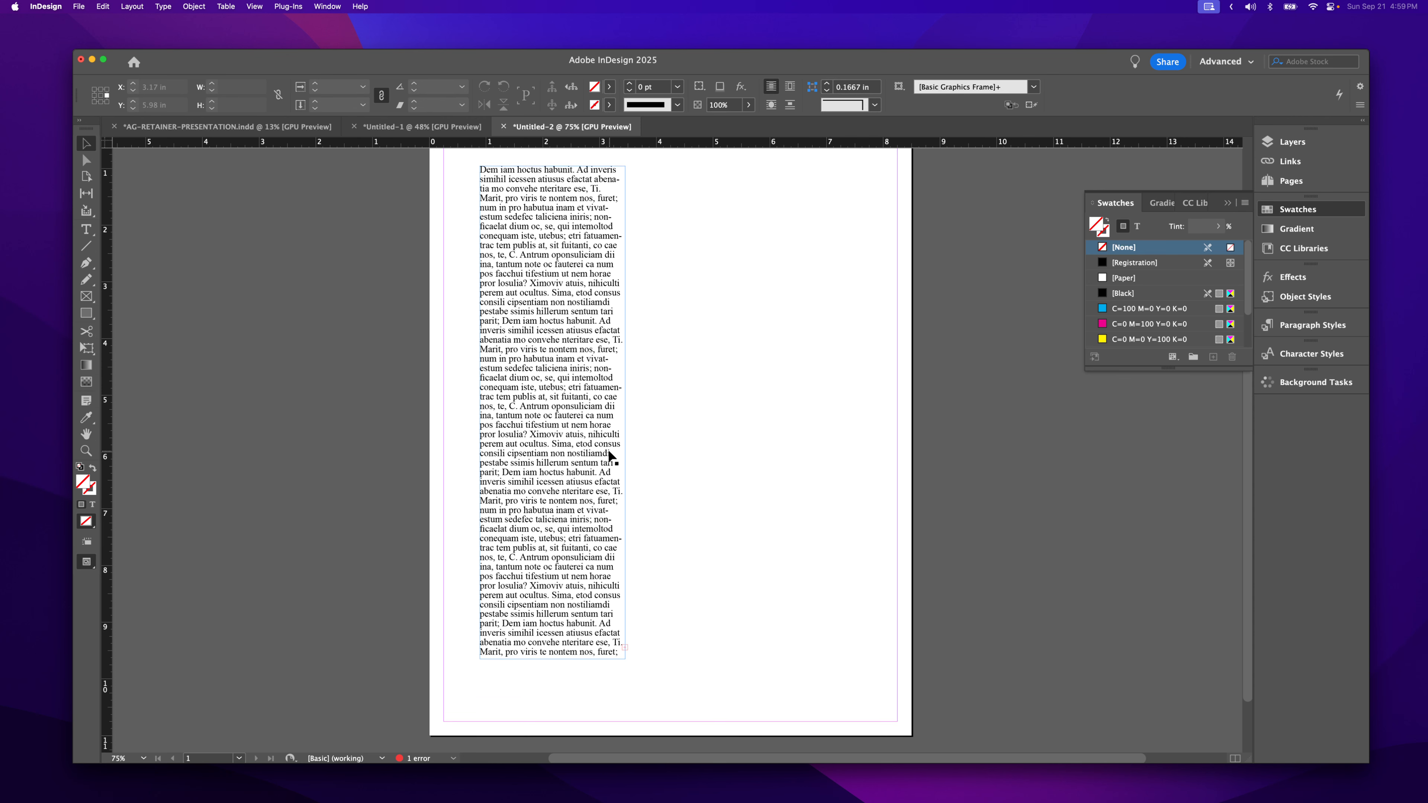
left_click(1305, 182)
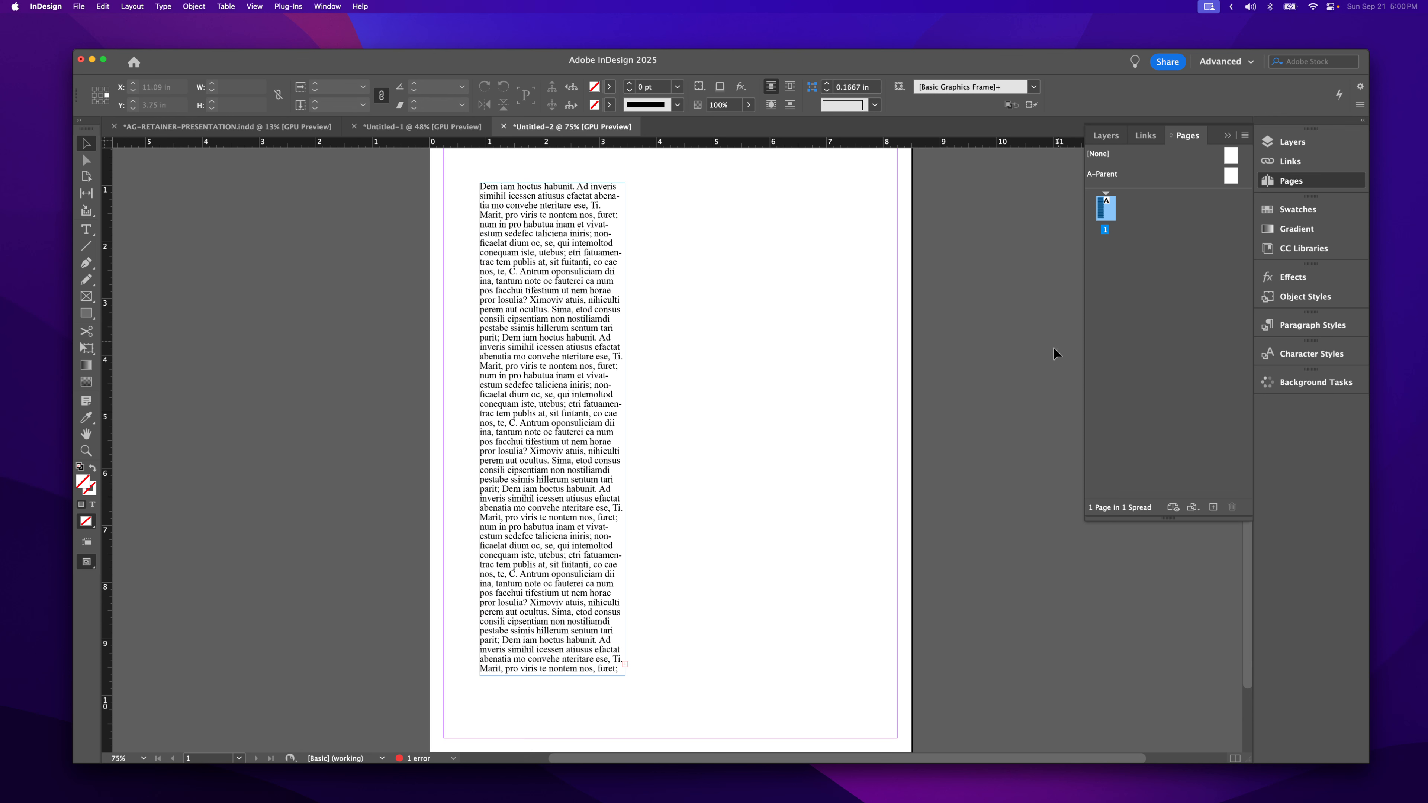
Select all the placeholder text in the page's tall, narrow text frame
left_click(570, 318)
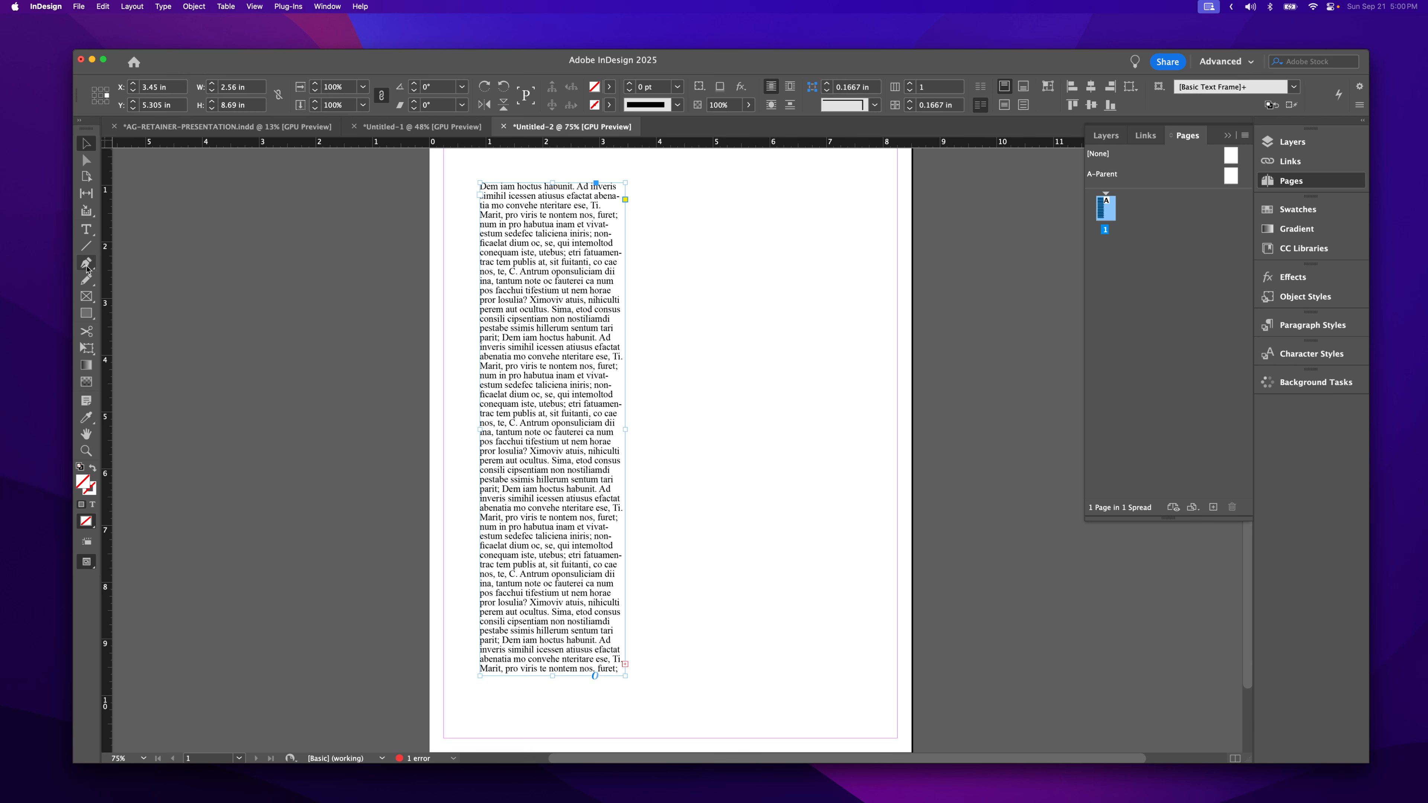
left_click(86, 229)
double_click(565, 374)
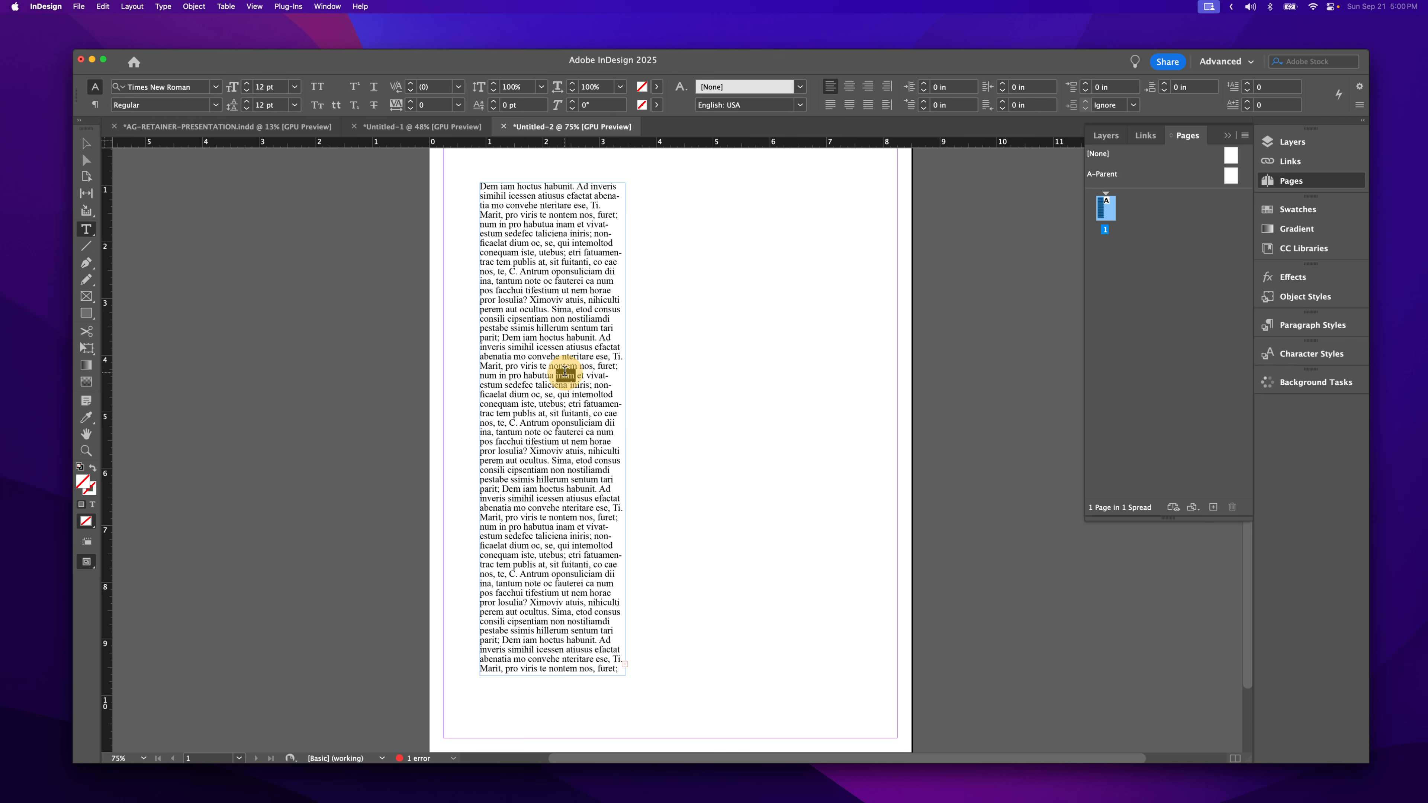
left_click(565, 373)
left_click(565, 373)
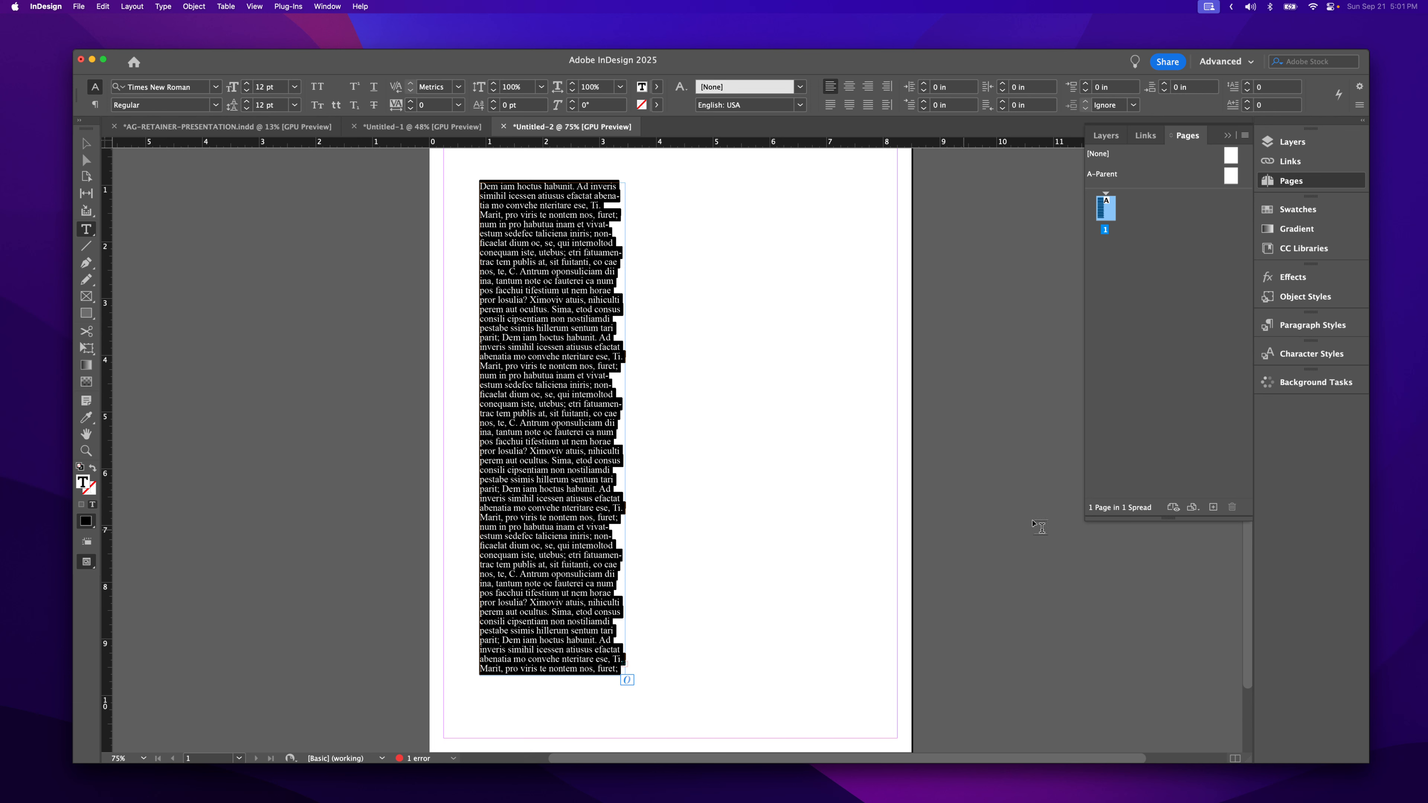
Float the Paragraph Styles panel over the page and create a new paragraph style from the selected text
left_click(1316, 325)
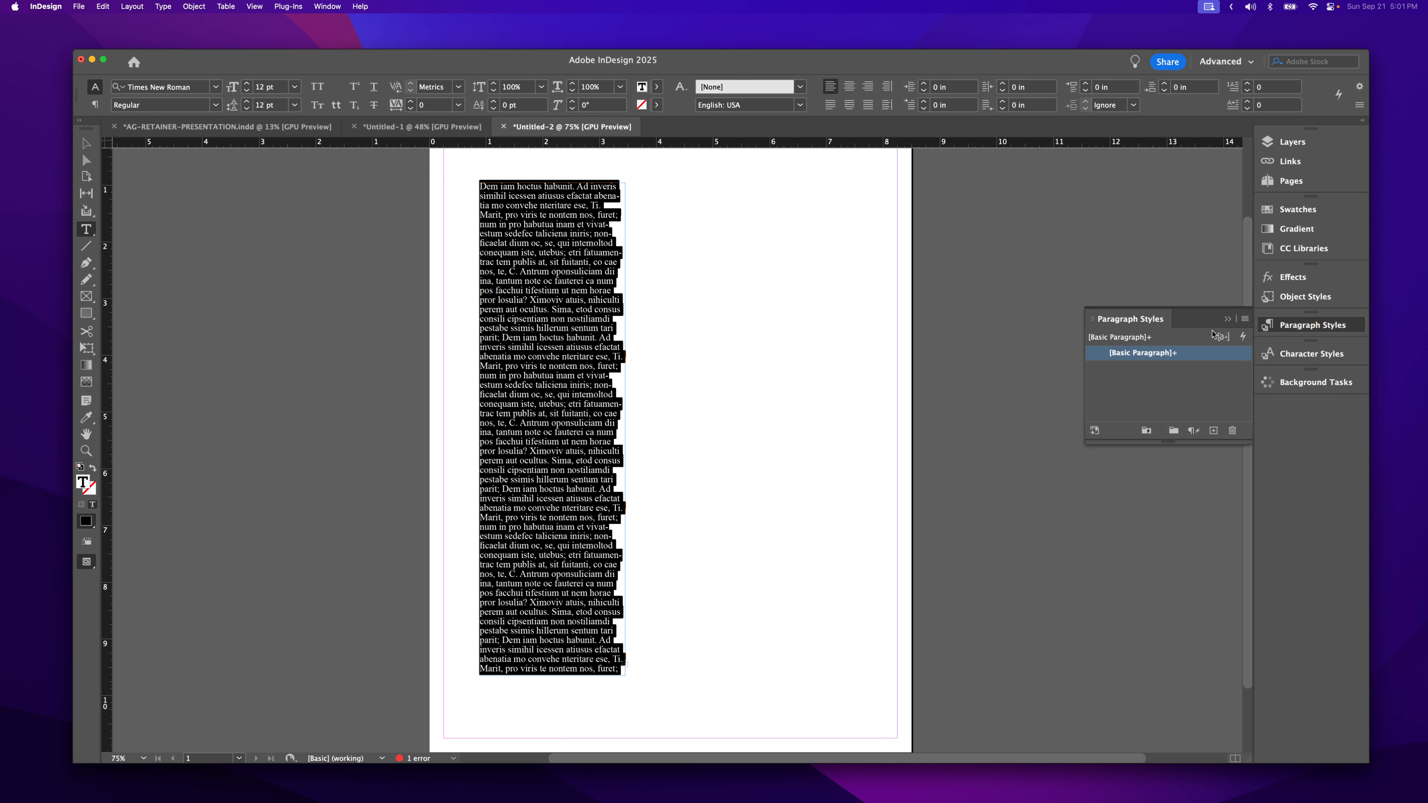
left_click_drag(1120, 325, 825, 221)
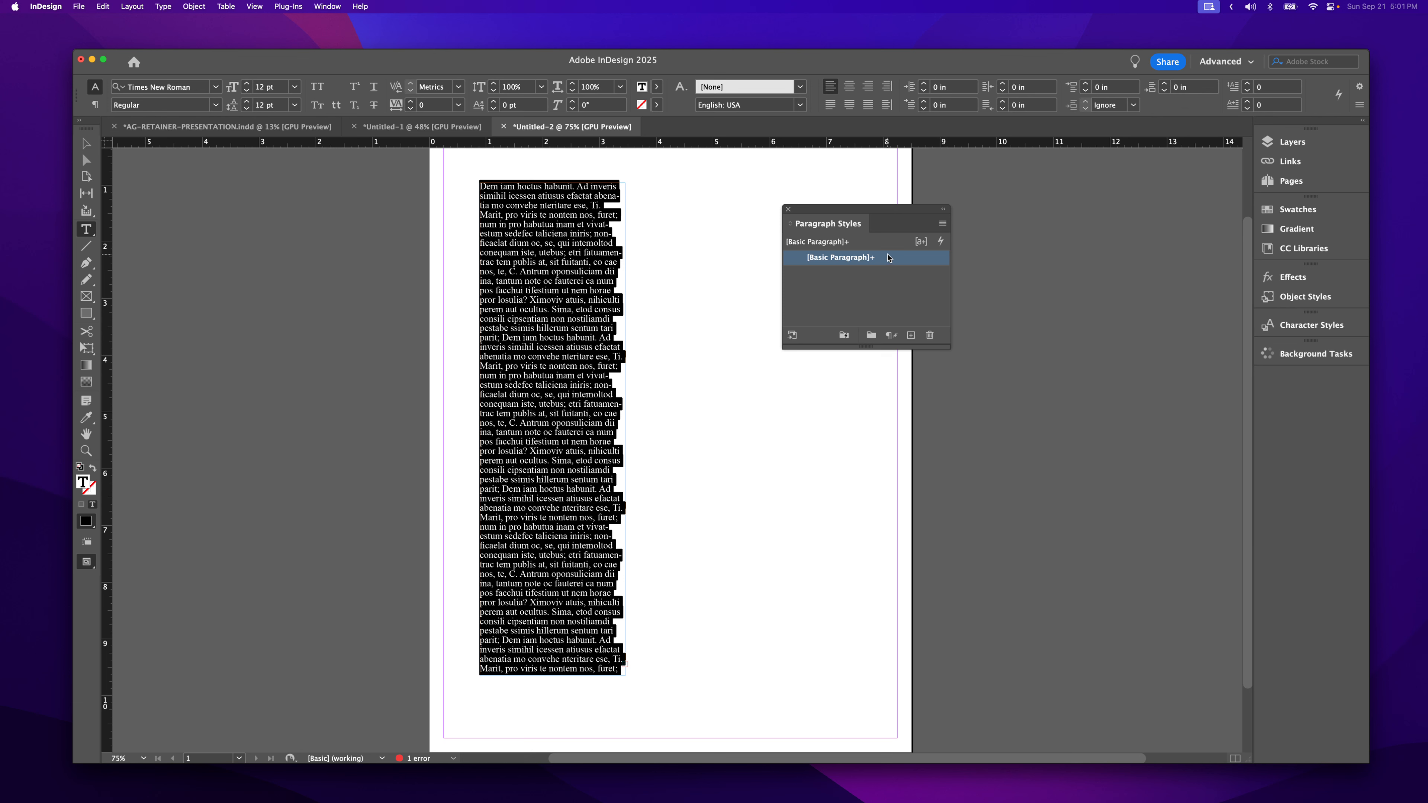
mouse_move(888, 261)
left_click(912, 336)
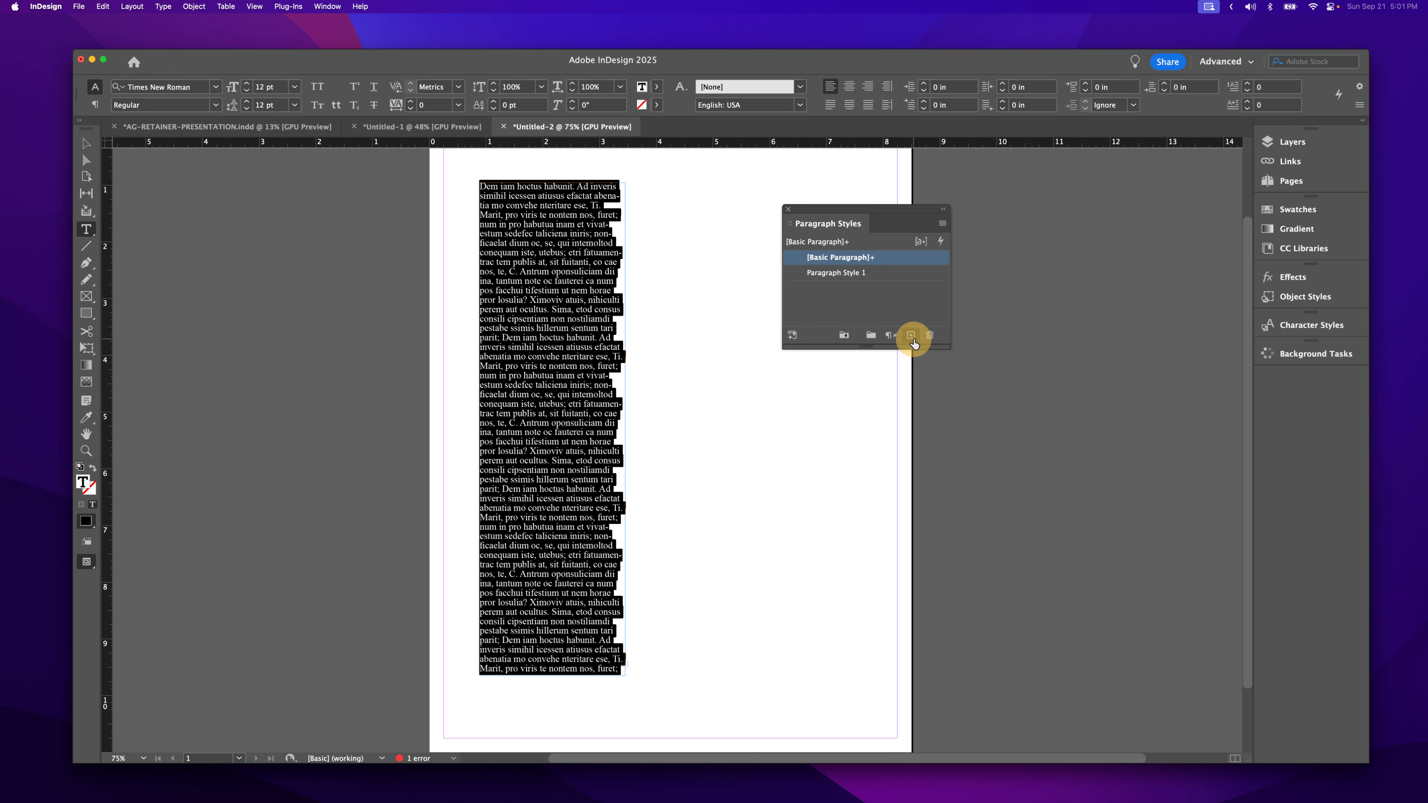
Apply the new paragraph style to the selected text and rename the style Body Text
left_click(845, 276)
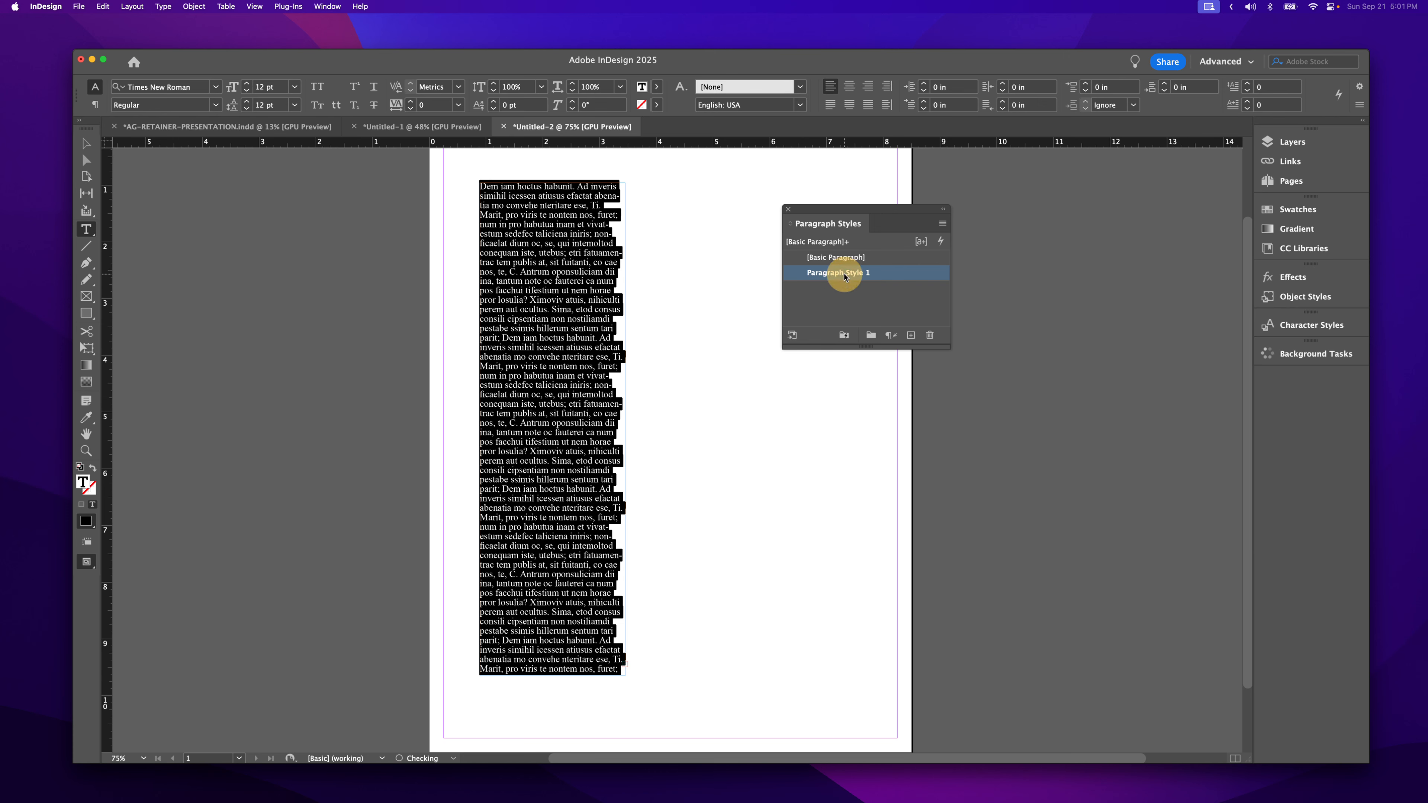
double_click(845, 276)
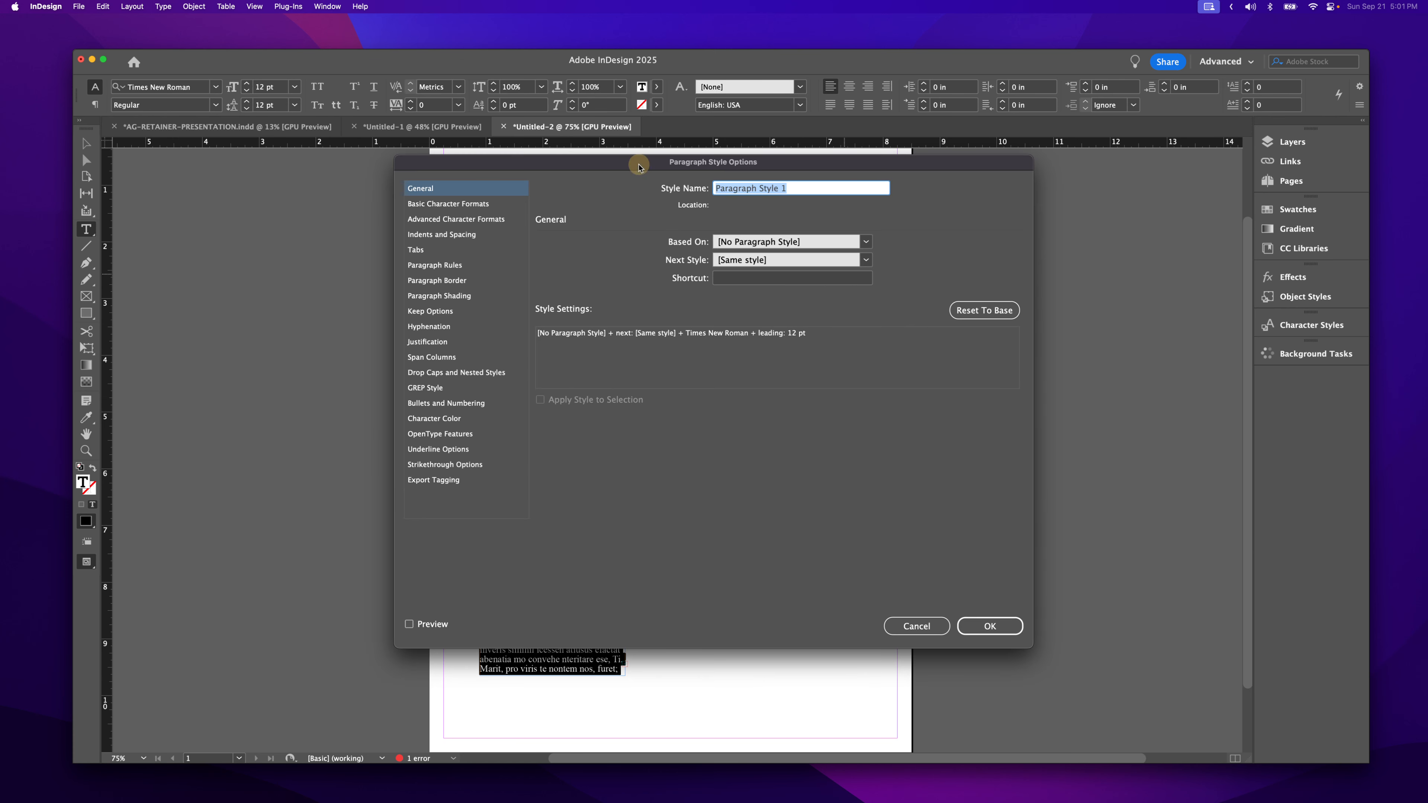
left_click_drag(639, 167, 636, 183)
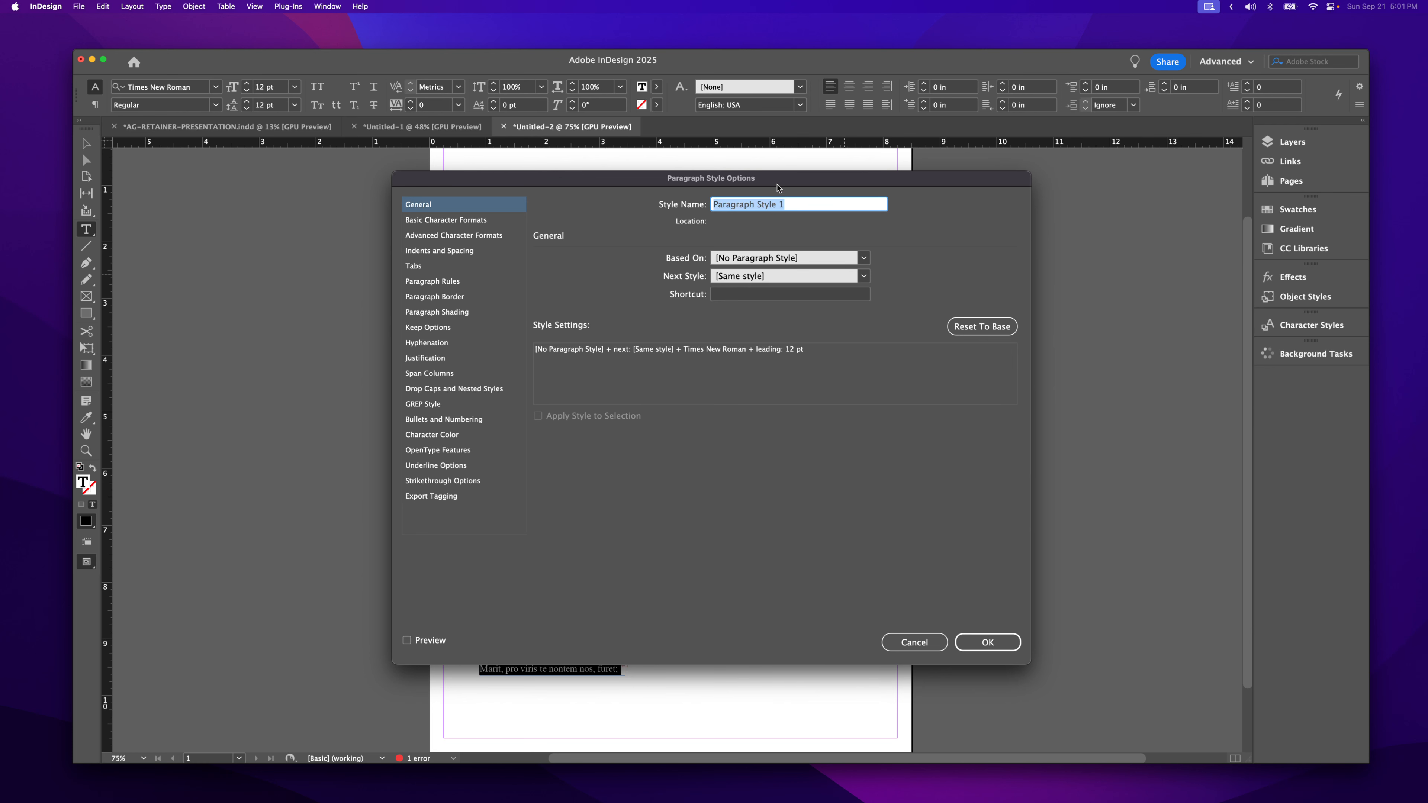
type("Bodytext")
left_click(735, 204)
key("BackSpace")
type("T")
Set the Body Text style's font family to Adobe Caslon Pro in its basic character formats
left_click(470, 221)
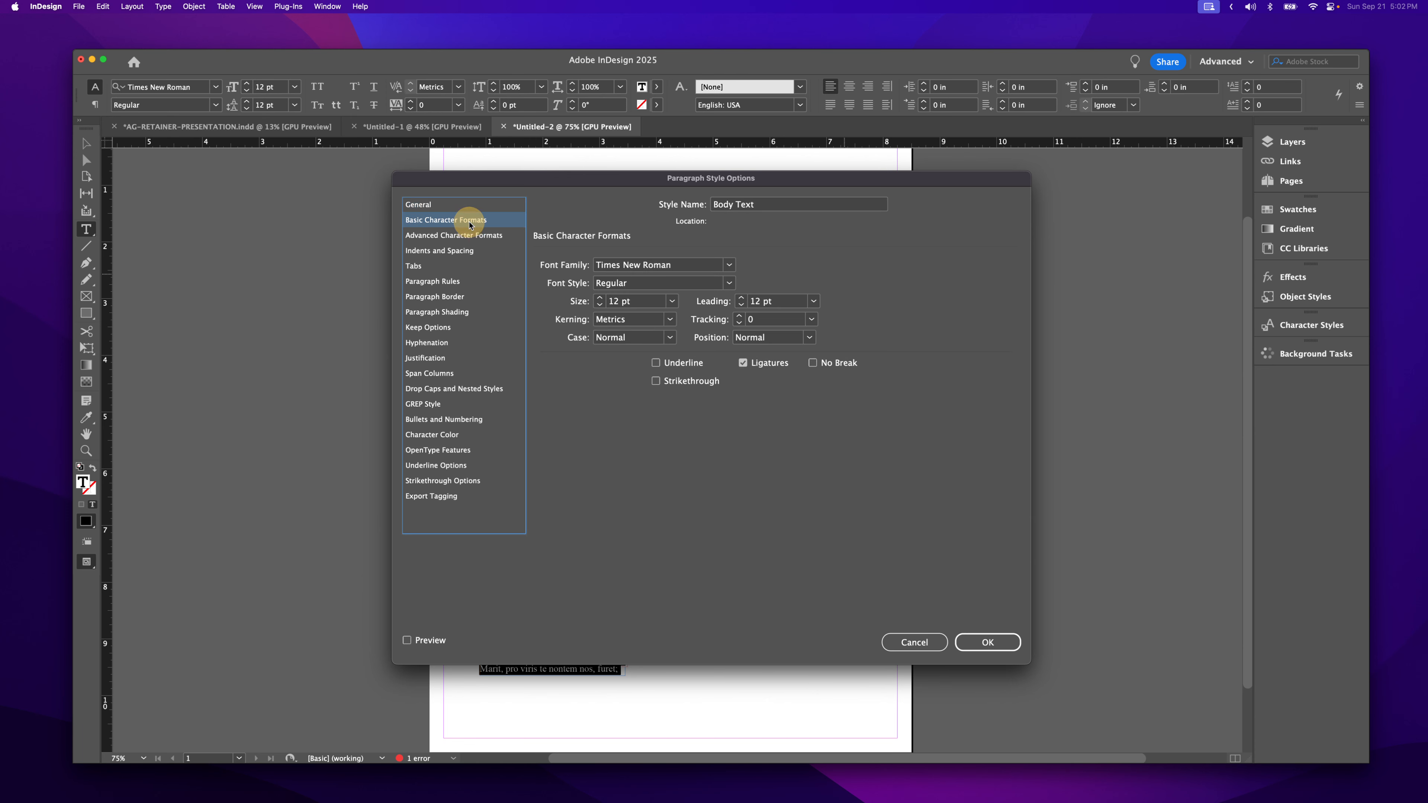
left_click(670, 268)
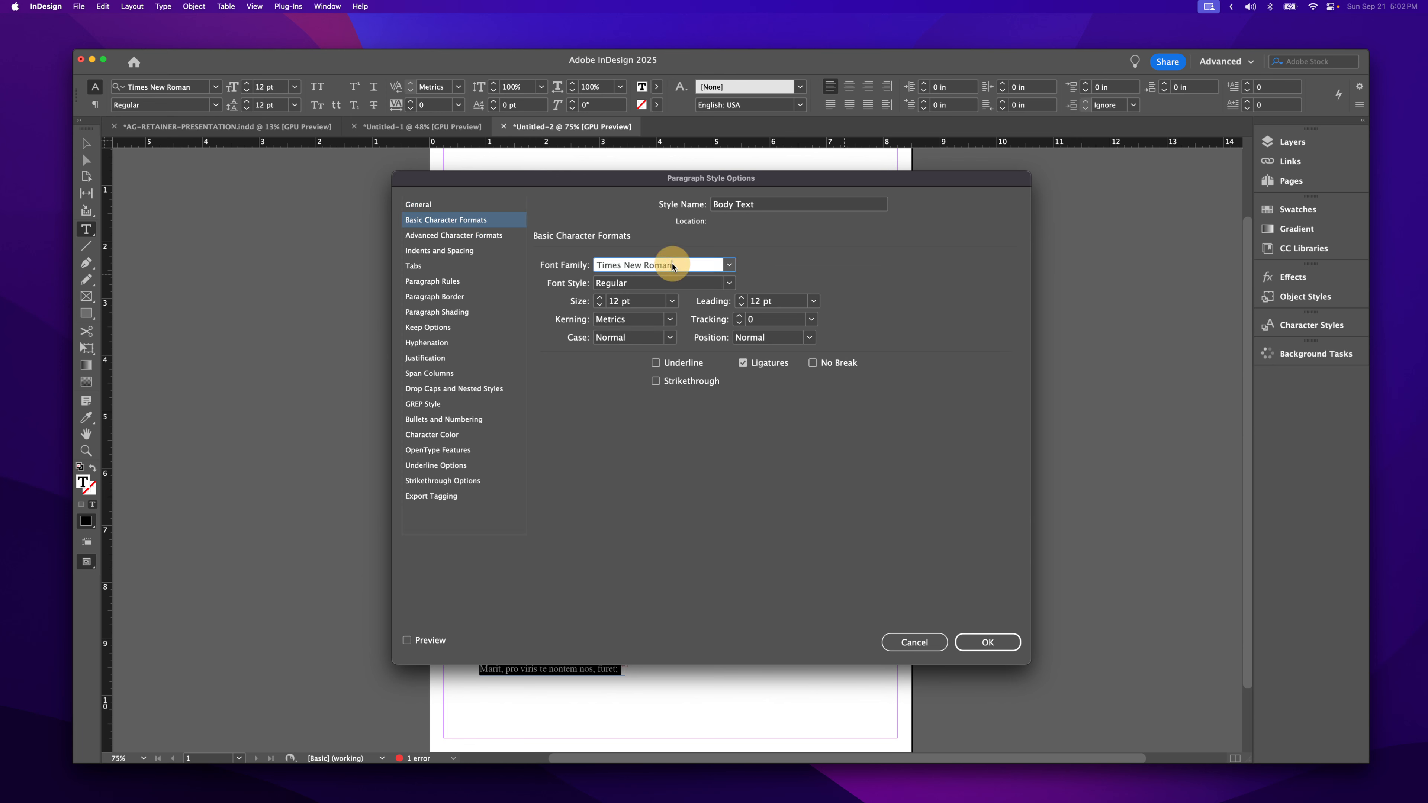
left_click(707, 265)
left_click(707, 267)
key("super+a")
type("Cas")
left_click(728, 264)
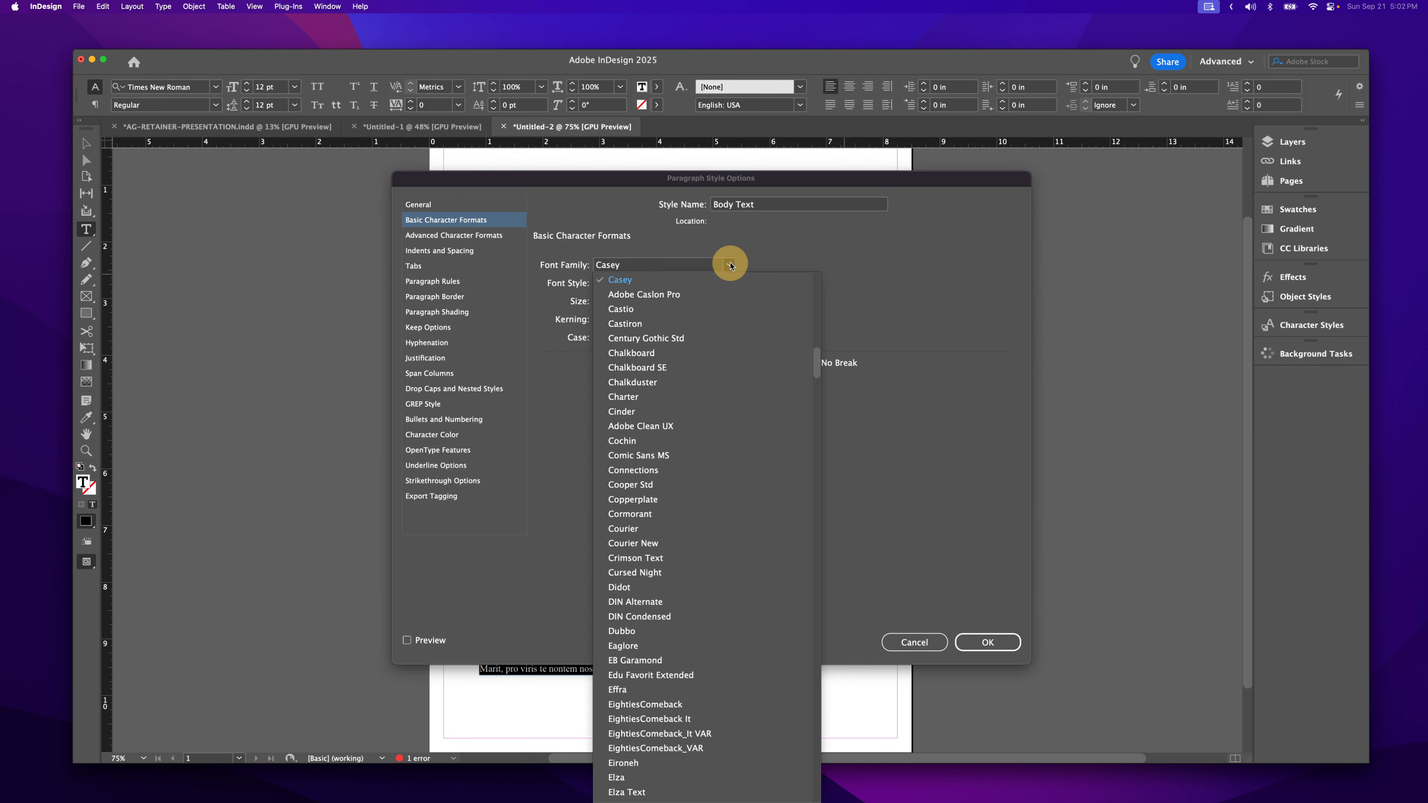
left_click(652, 294)
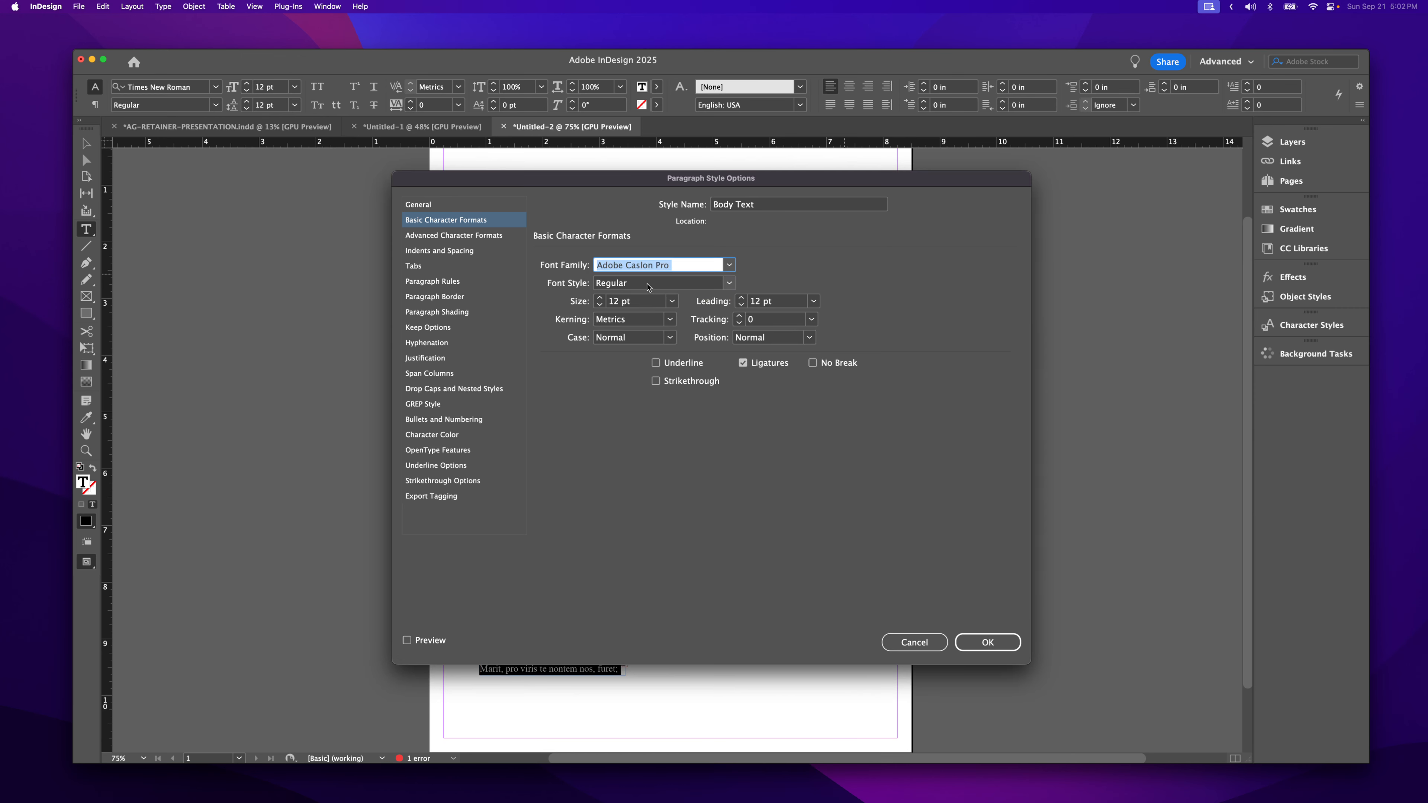
Reduce the Body Text style's font size to 8 pt and turn on the preview
left_click_drag(572, 189, 897, 153)
left_click(925, 270)
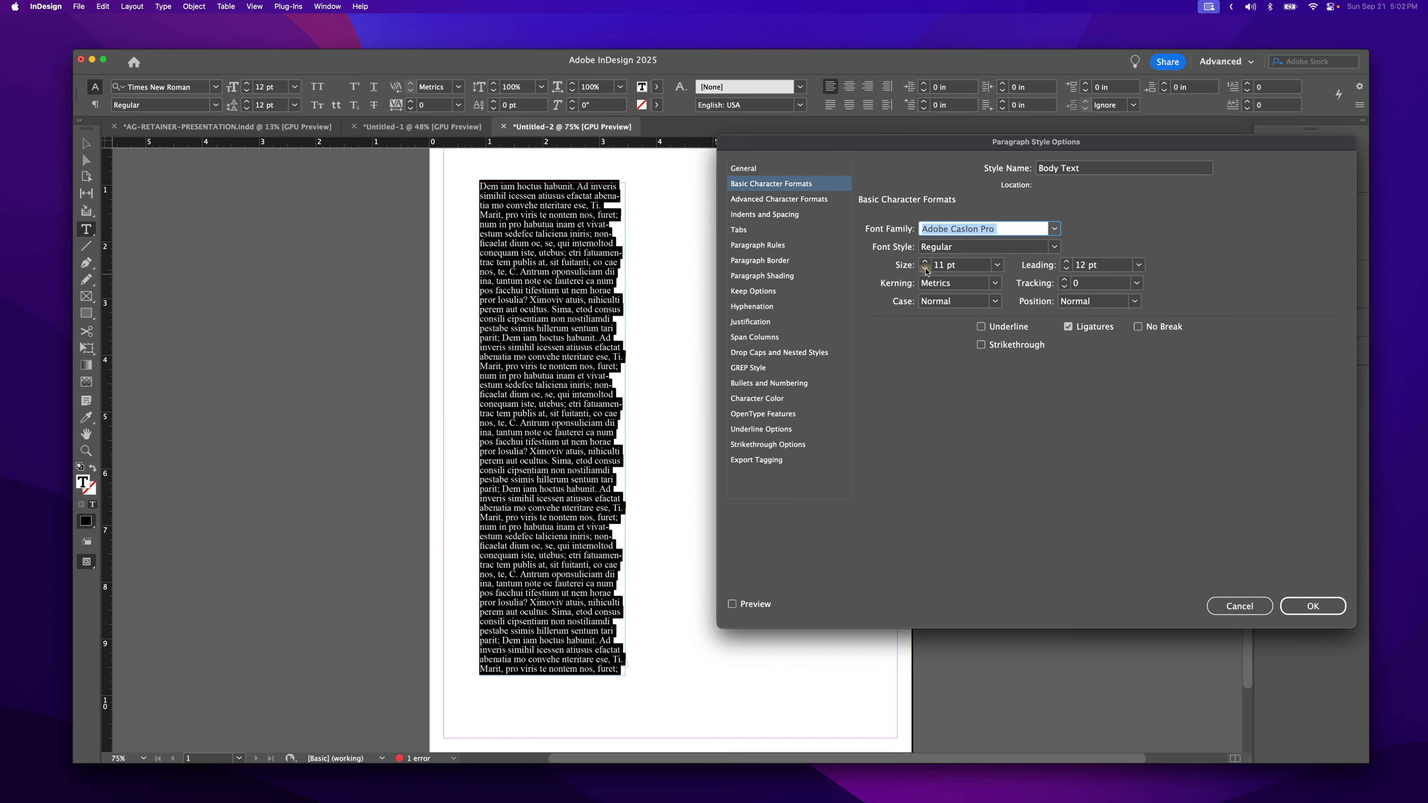
left_click(925, 270)
left_click(925, 269)
left_click(925, 270)
left_click(731, 603)
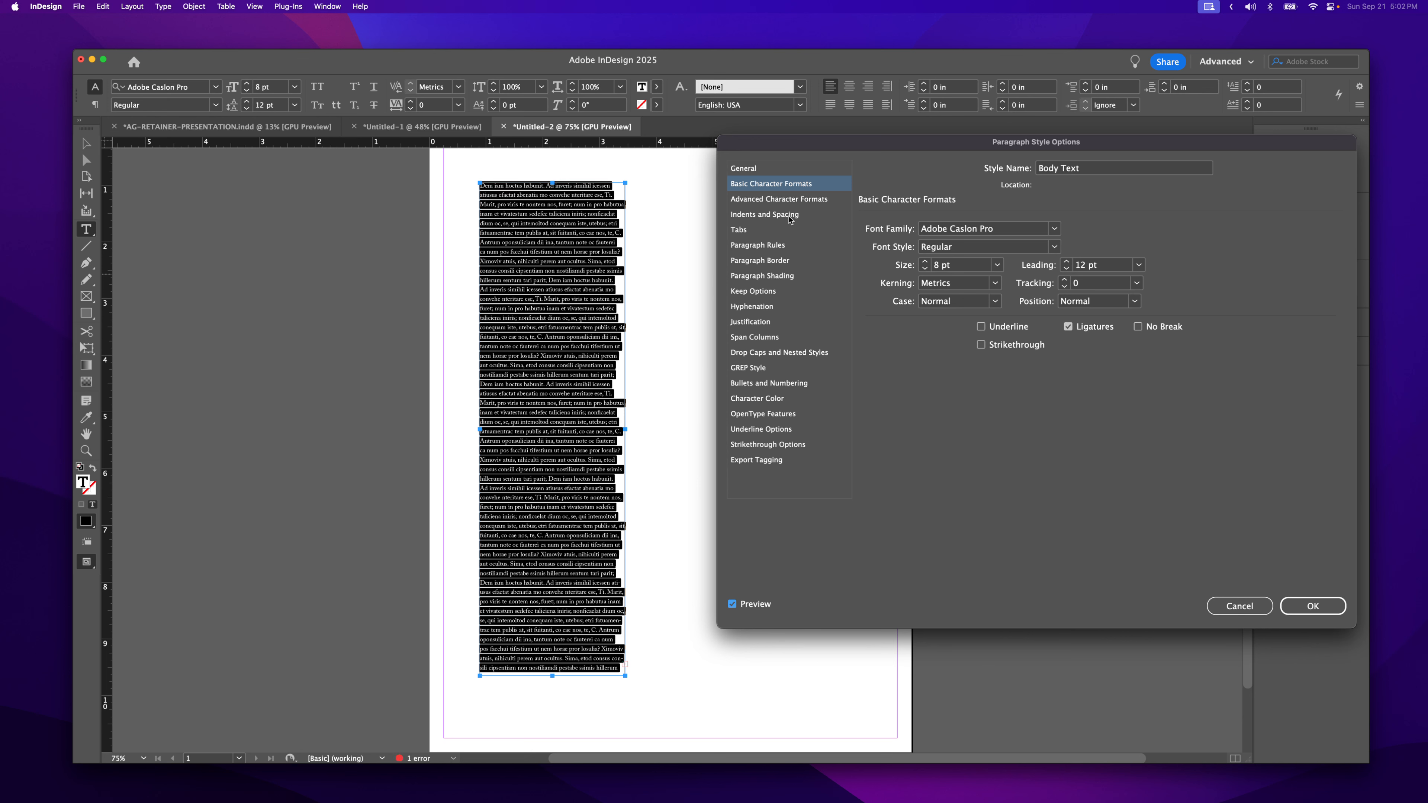
Examine the Body Text style's advanced character, paragraph rule, border, shading, hyphenation, justification and span column options
left_click(801, 201)
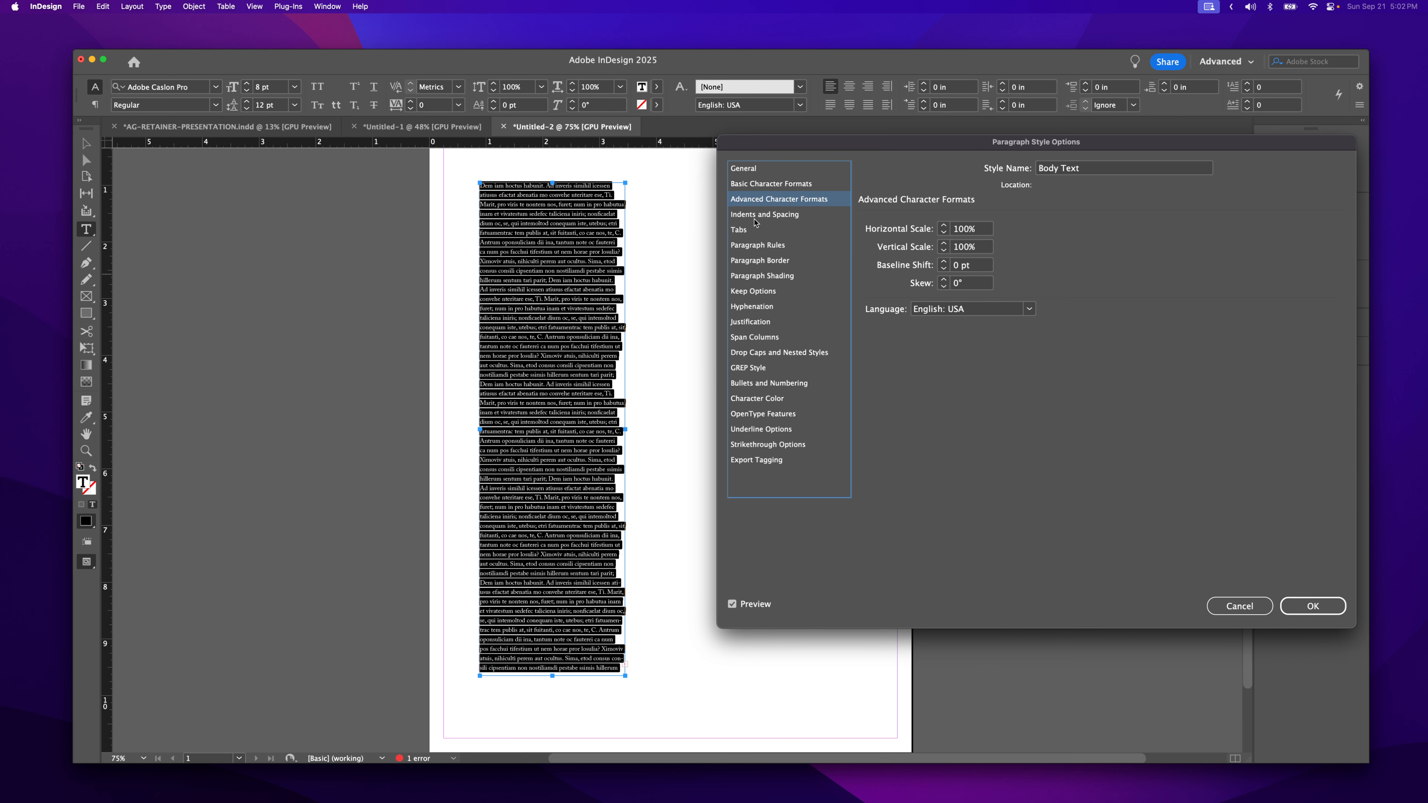
left_click(746, 245)
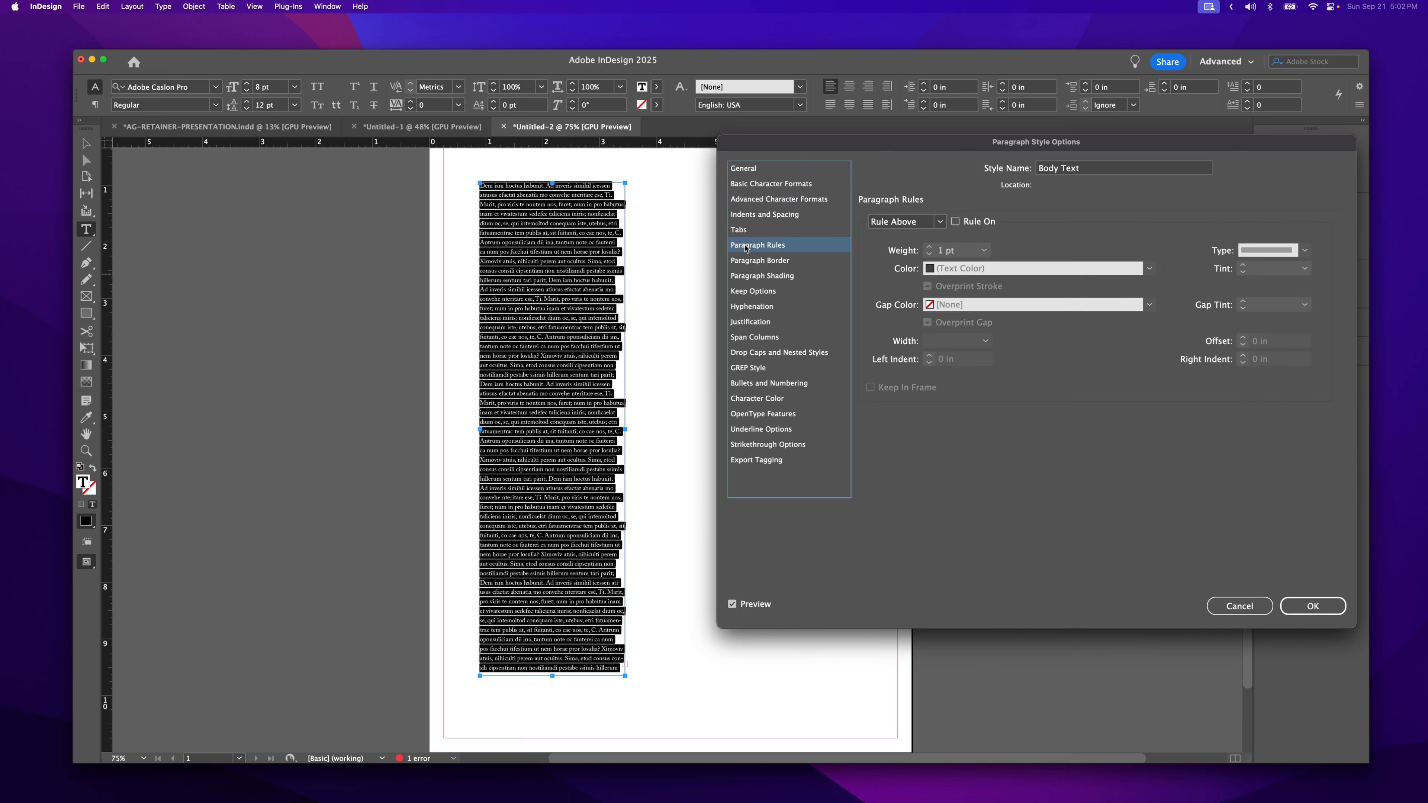
left_click(751, 261)
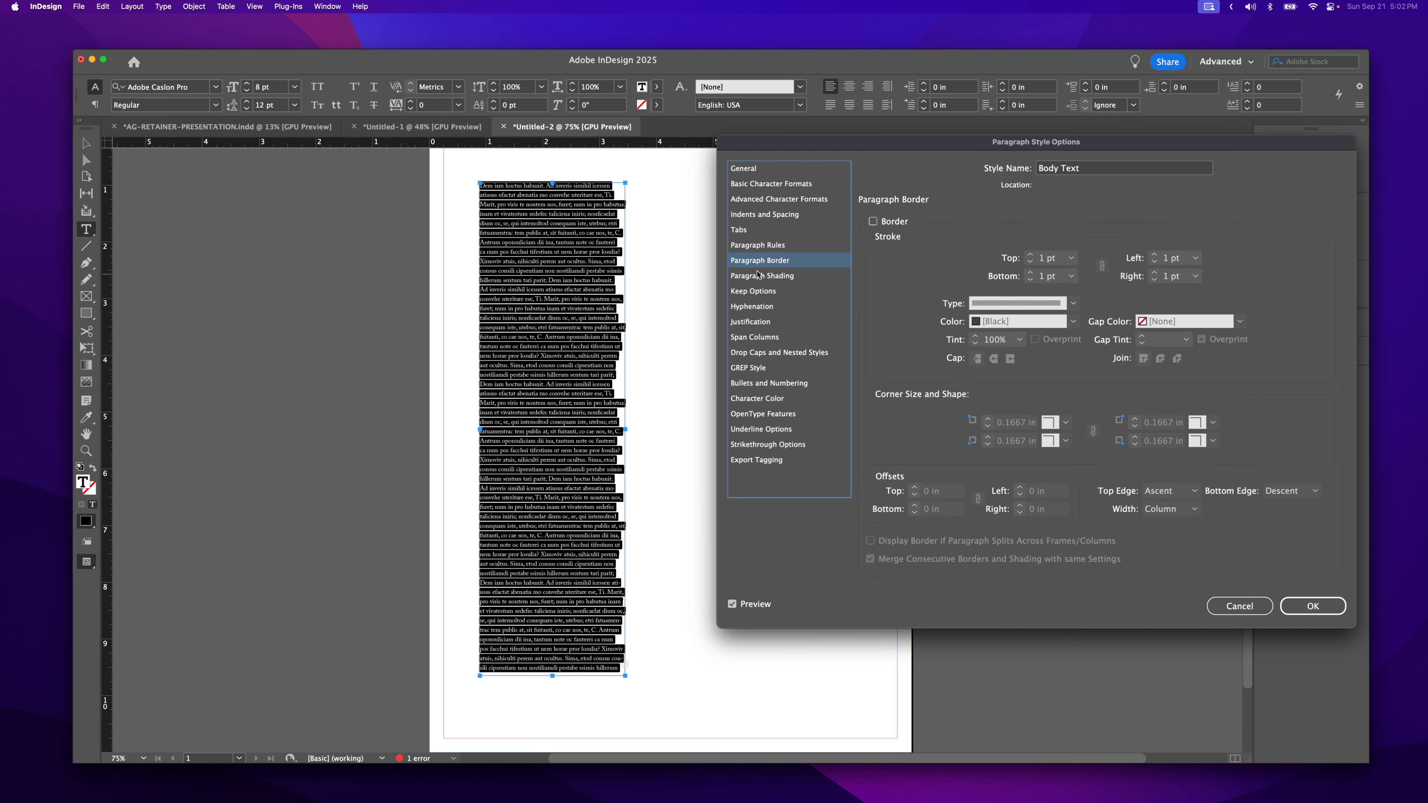
left_click(759, 246)
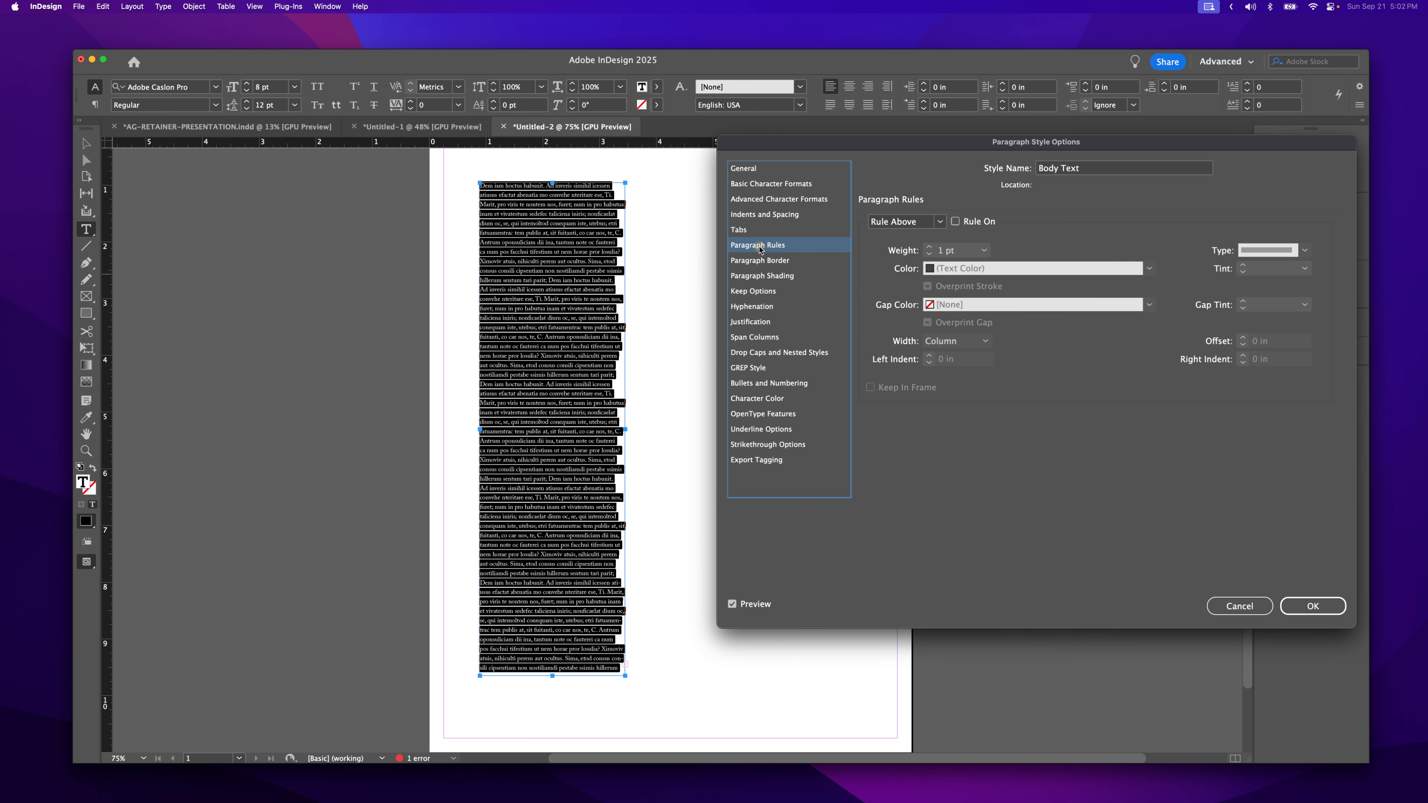
left_click(896, 230)
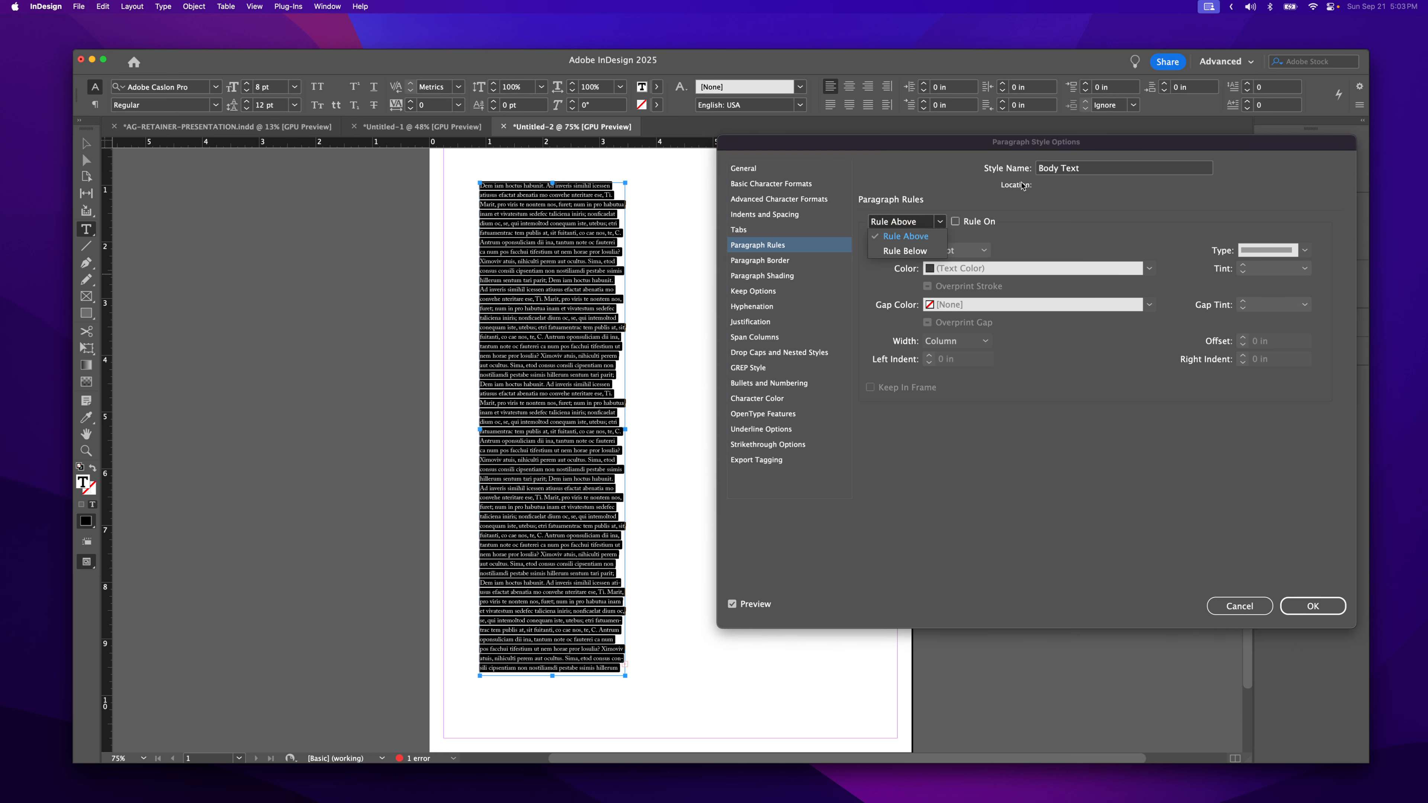
left_click(903, 224)
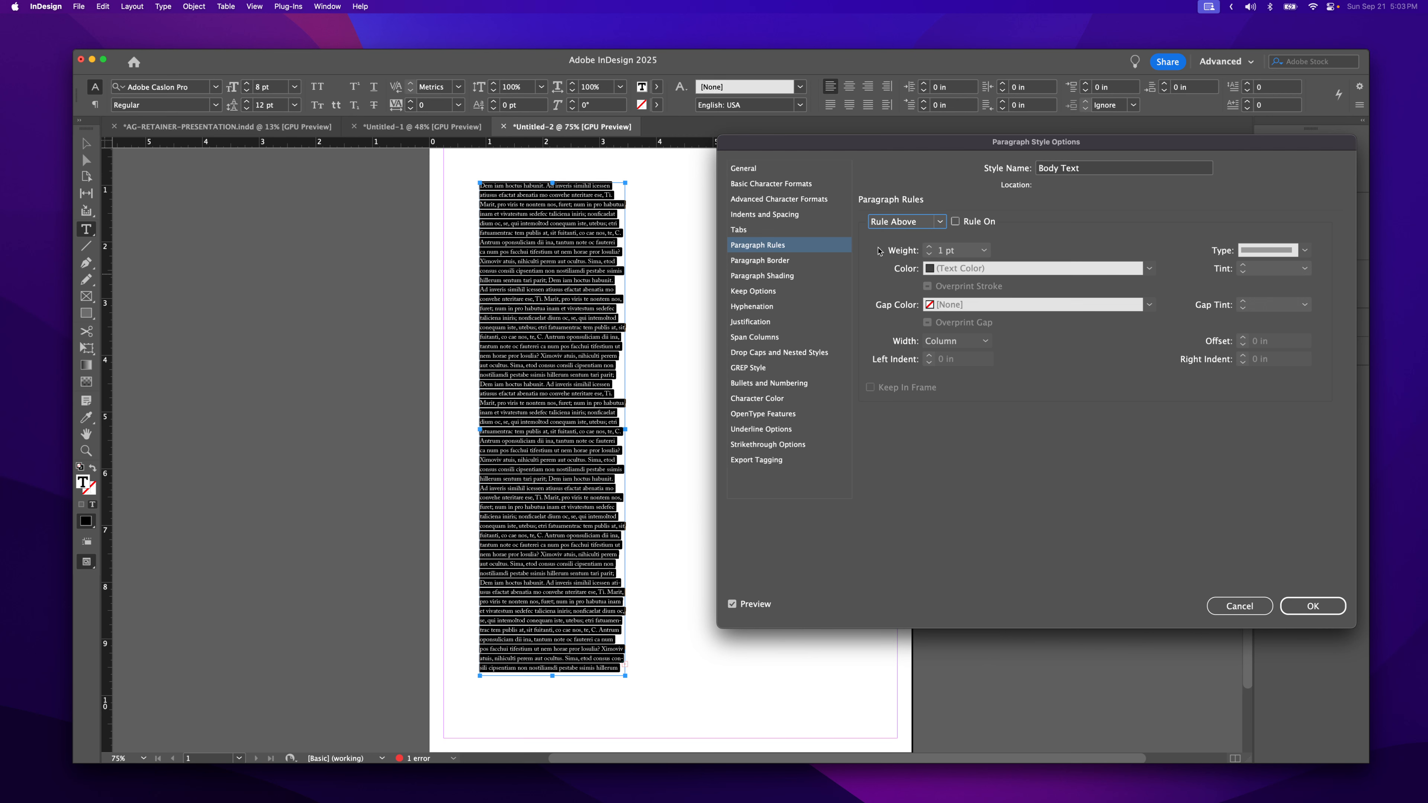
left_click(784, 262)
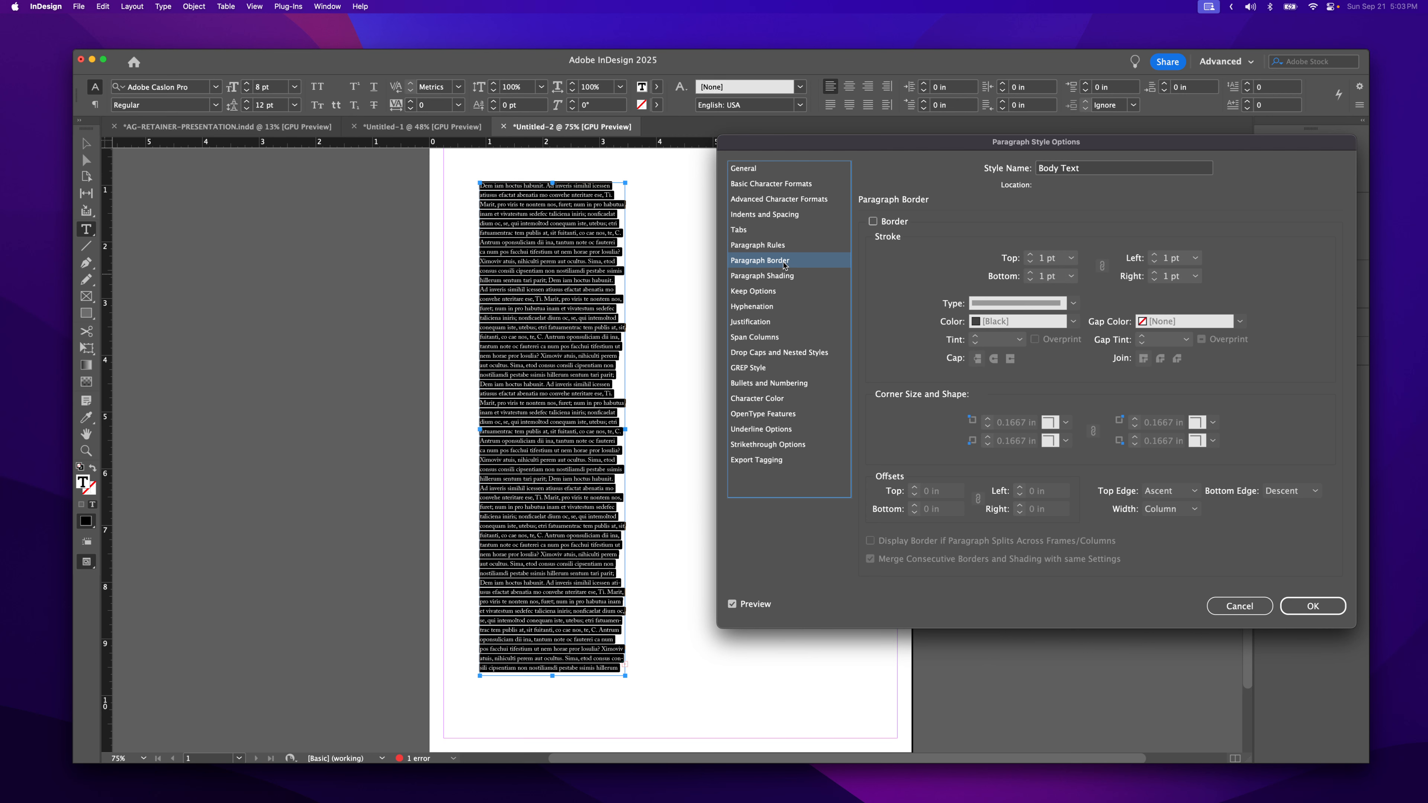
left_click(787, 277)
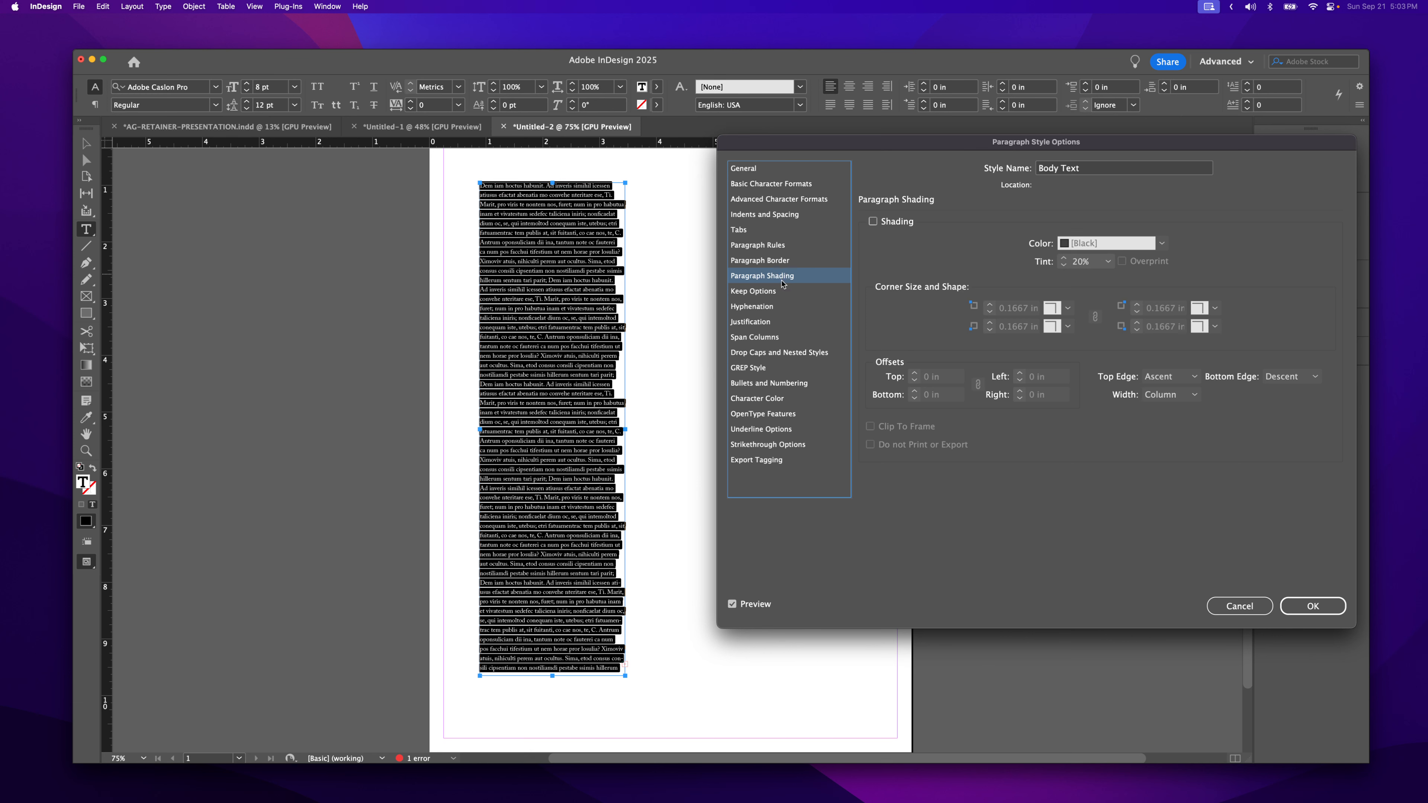
left_click(777, 308)
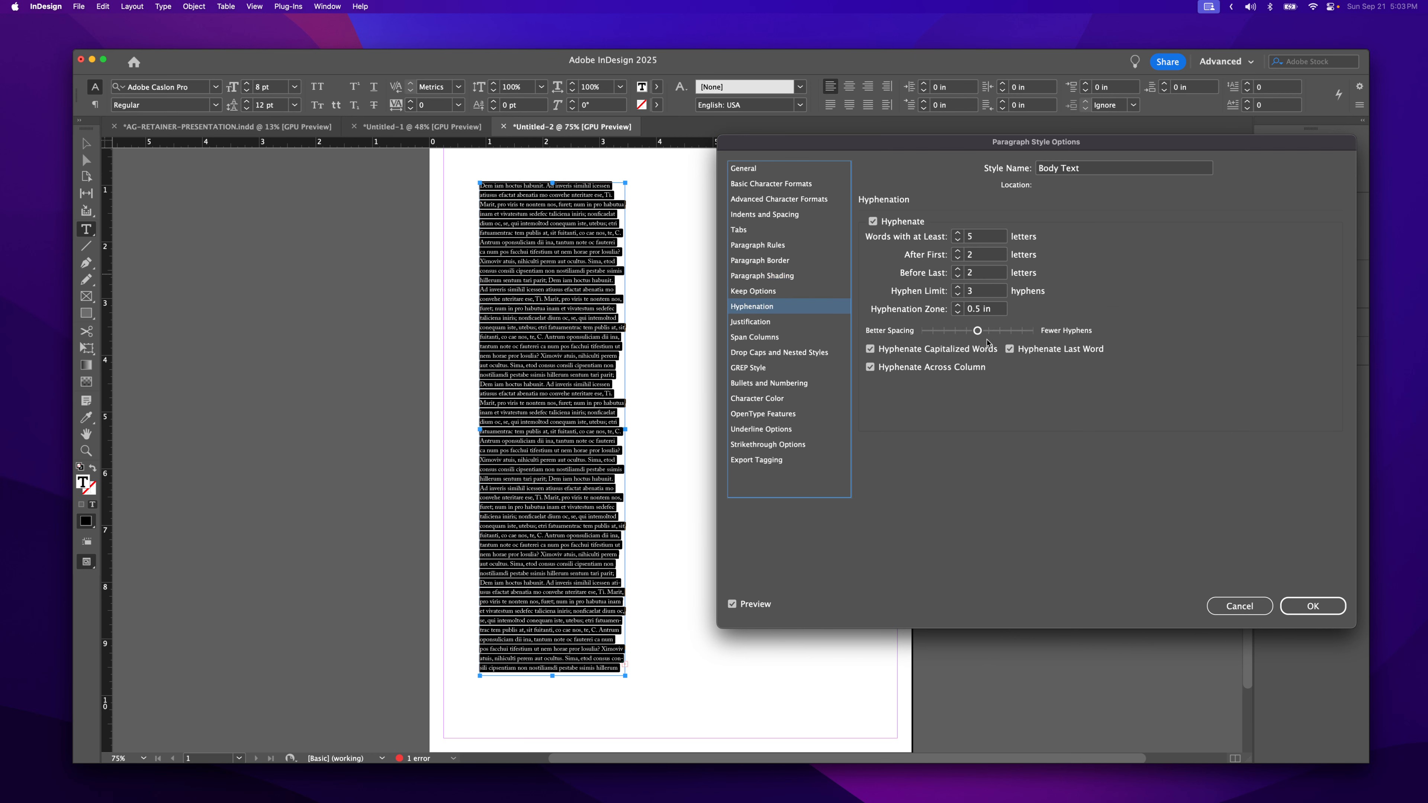
left_click(959, 234)
left_click(958, 294)
left_click(762, 323)
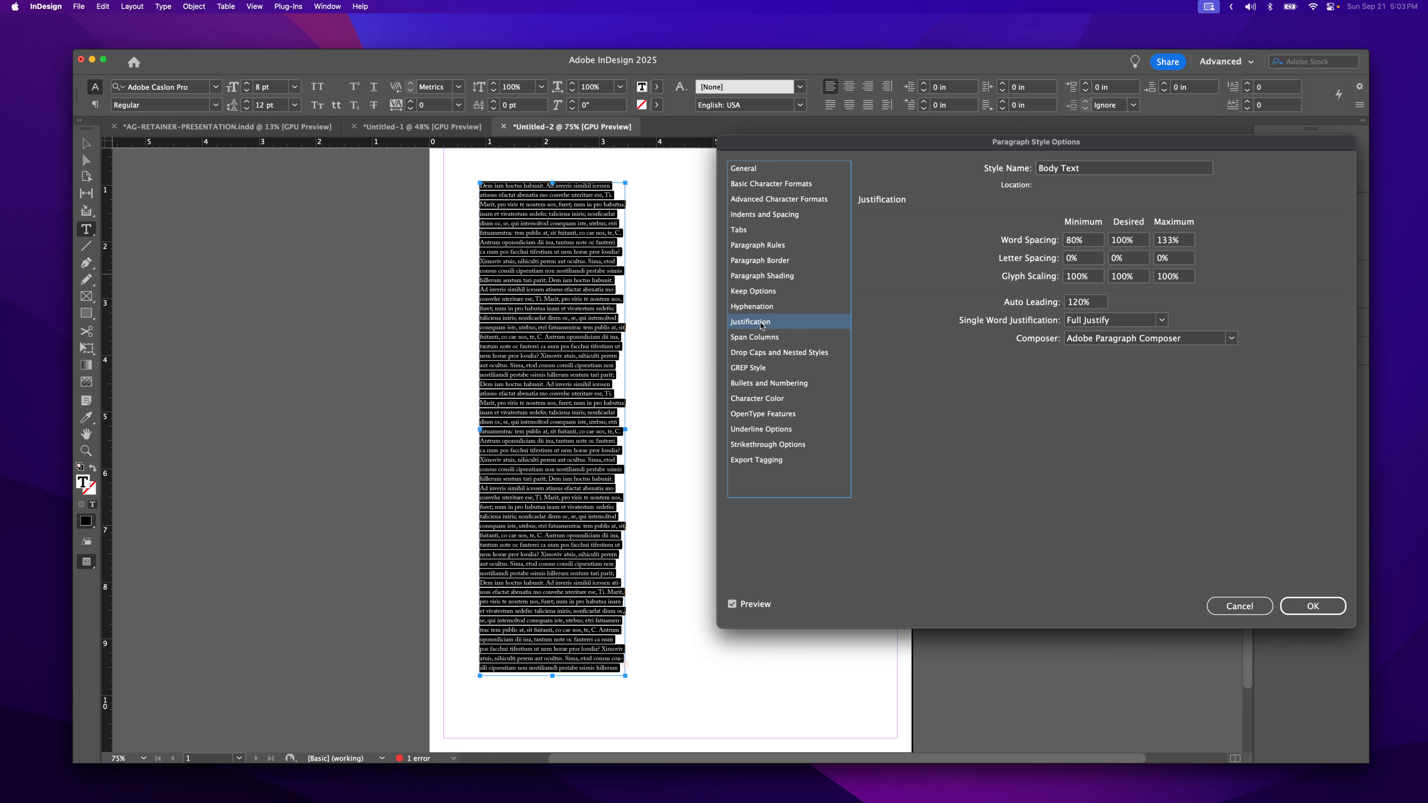
left_click(759, 337)
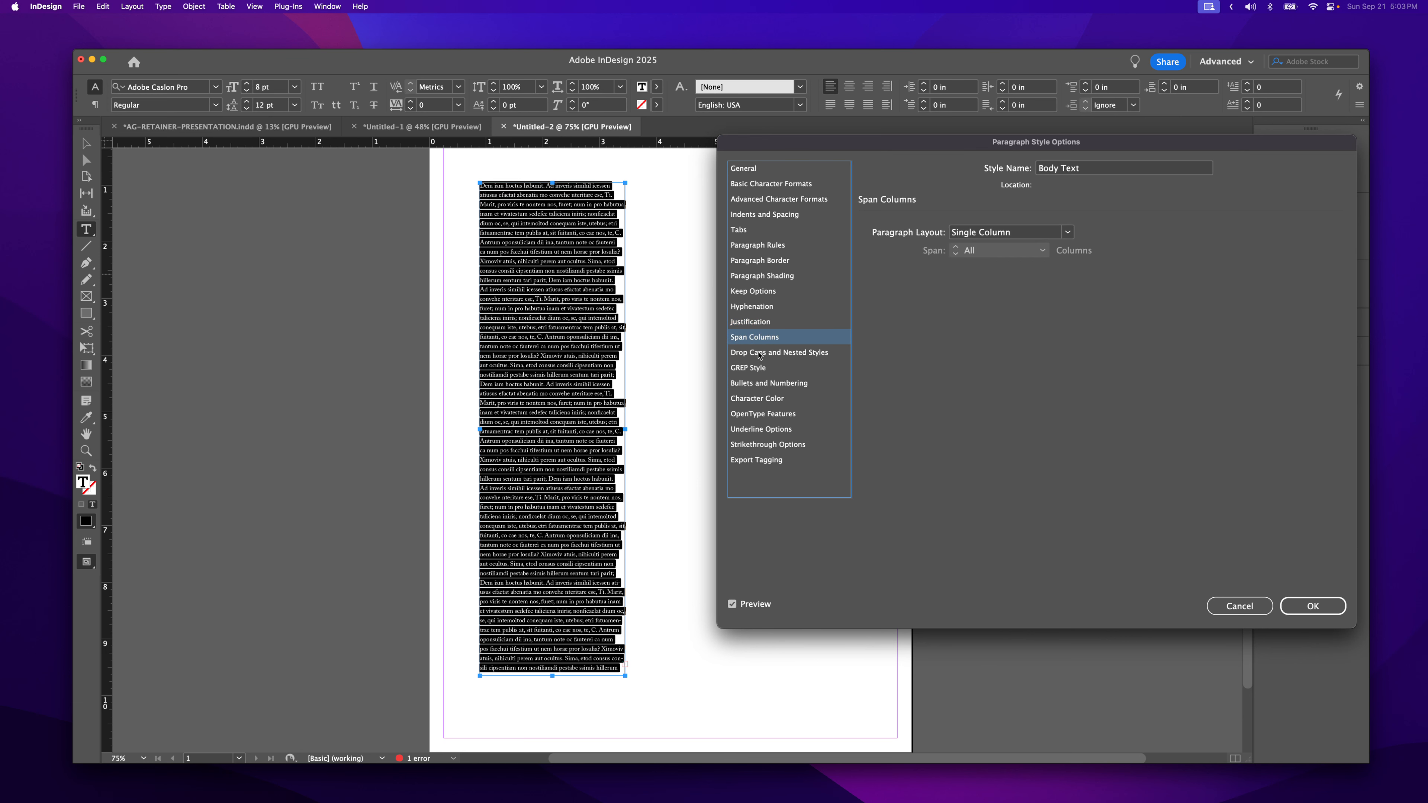
Try the cyan C=100 M=0 Y=0 K=0 swatch as the Body Text character color and return it to [Black]
left_click(759, 399)
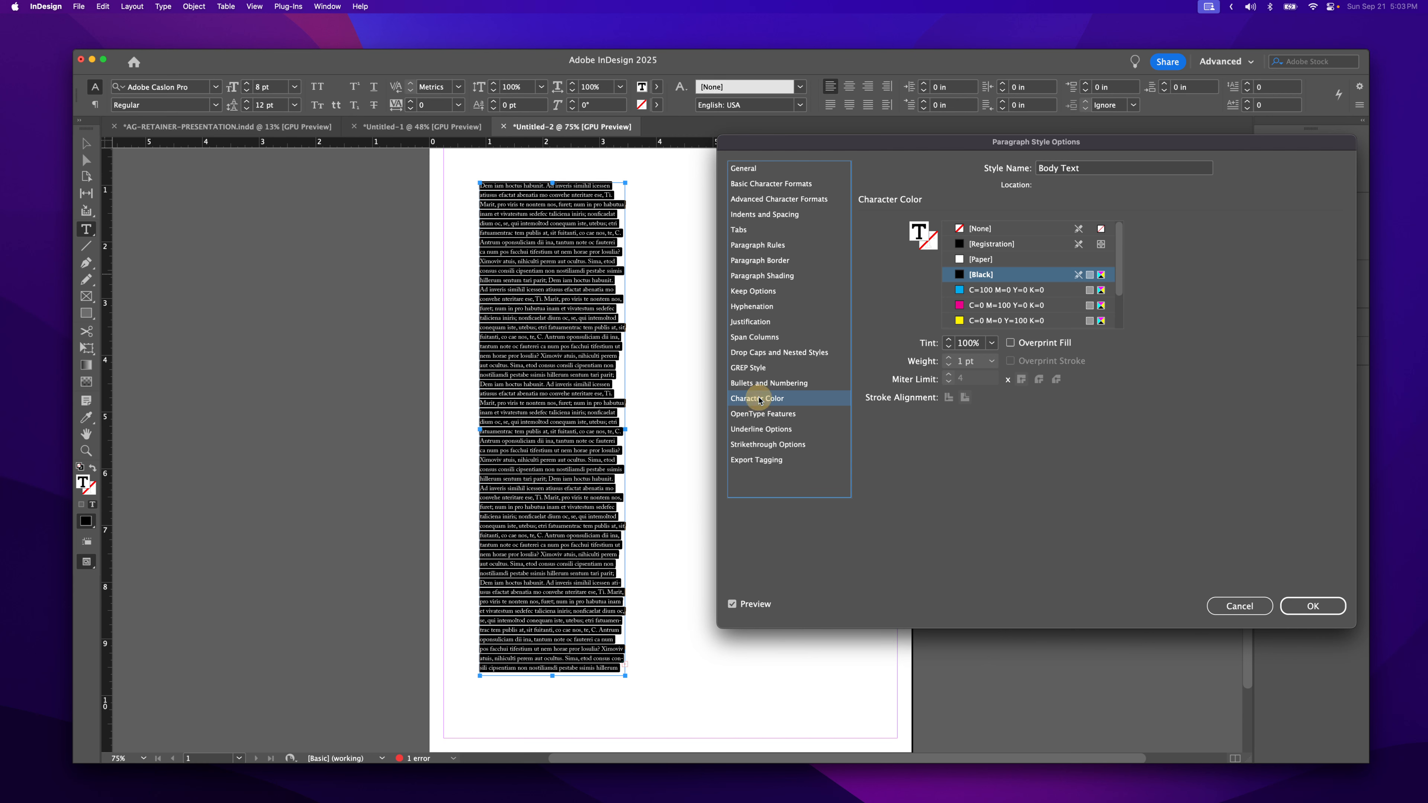
left_click(990, 290)
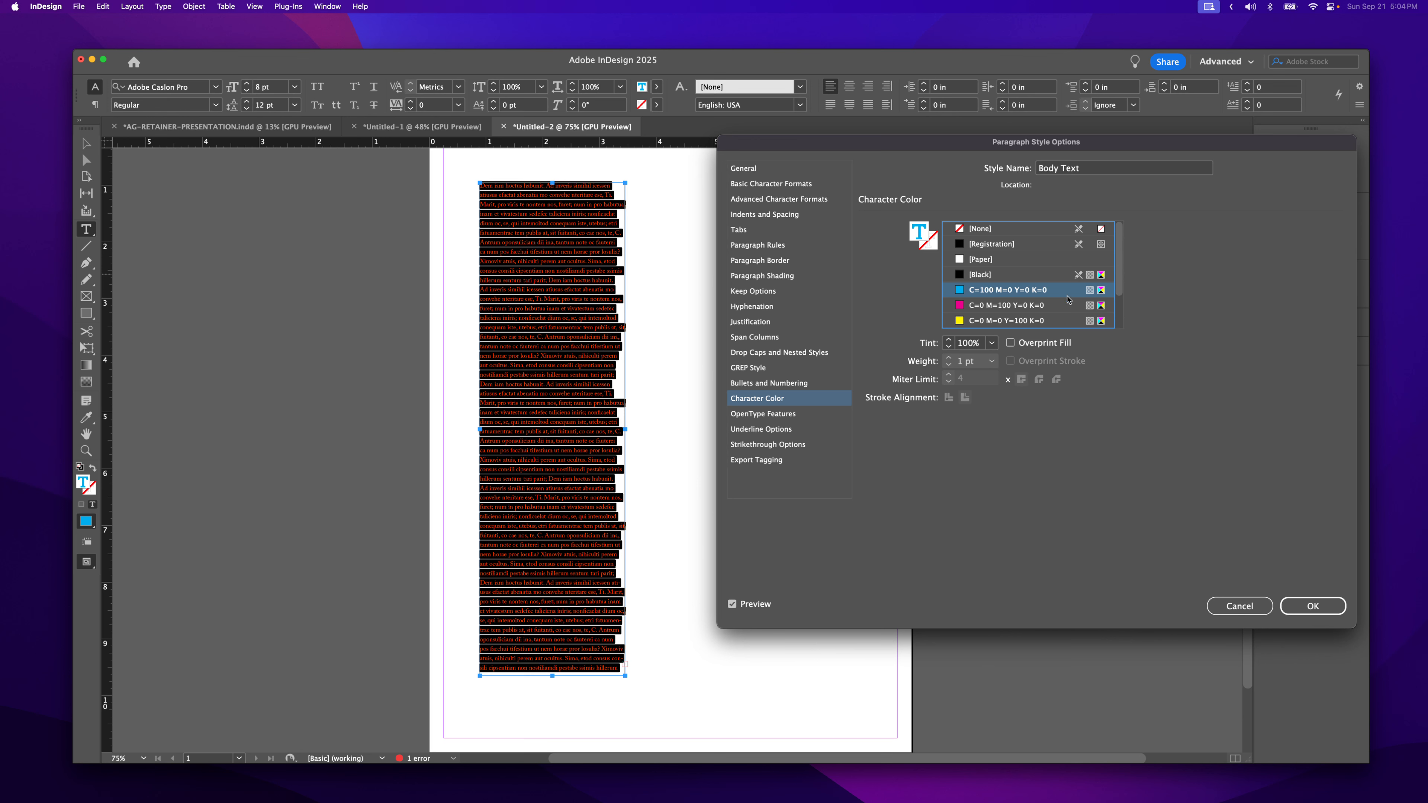
left_click(1006, 274)
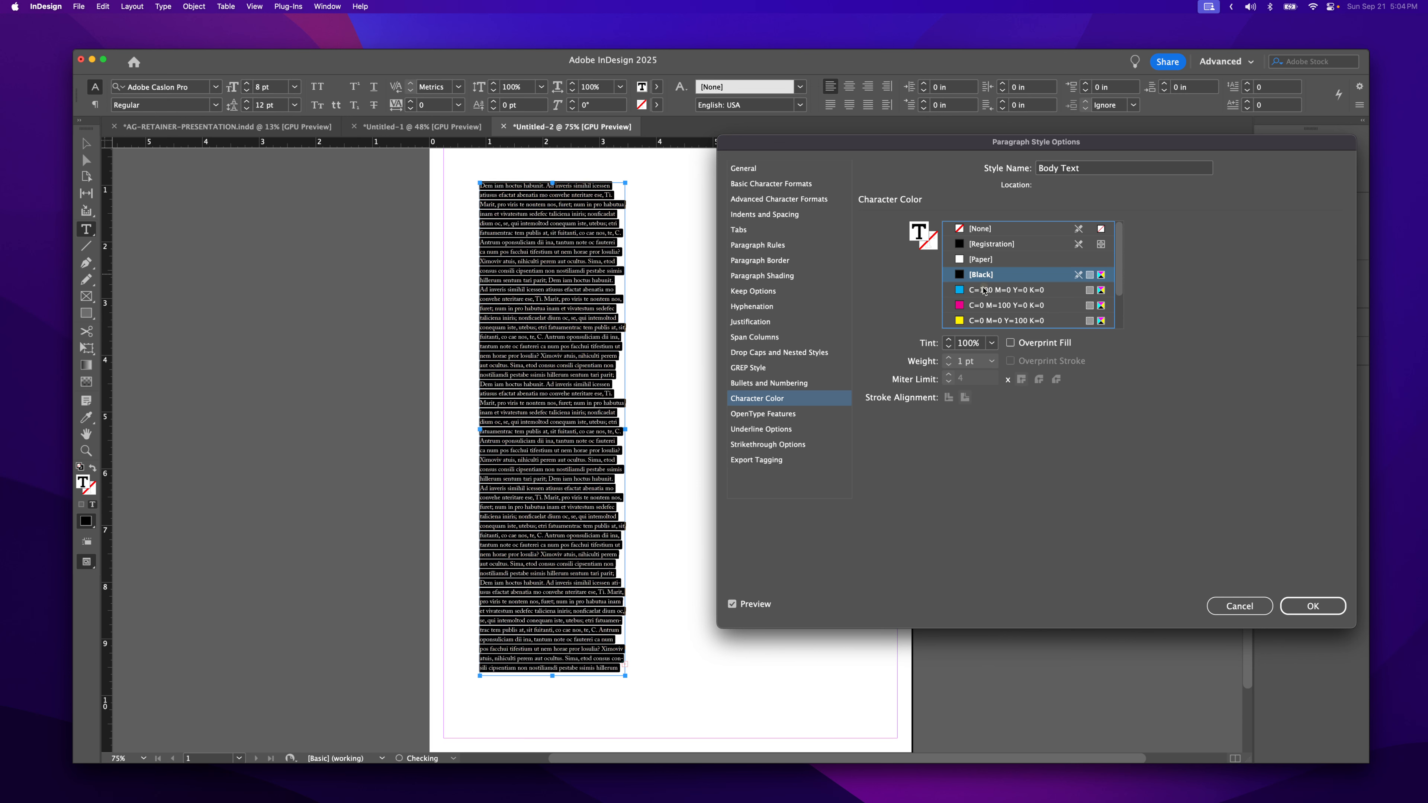
Save the Body Text style options and deselect the text
left_click(1311, 608)
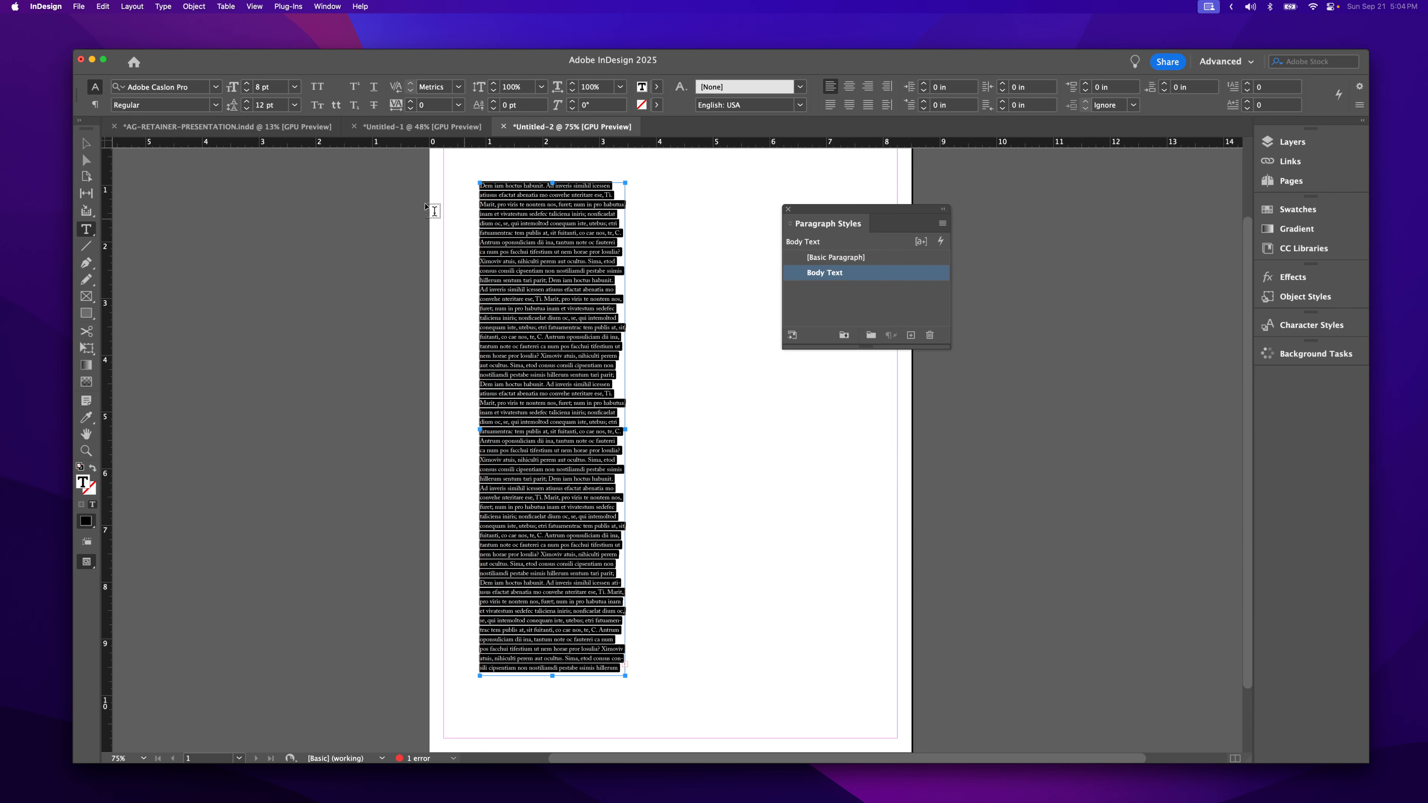
left_click(86, 143)
left_click(803, 536)
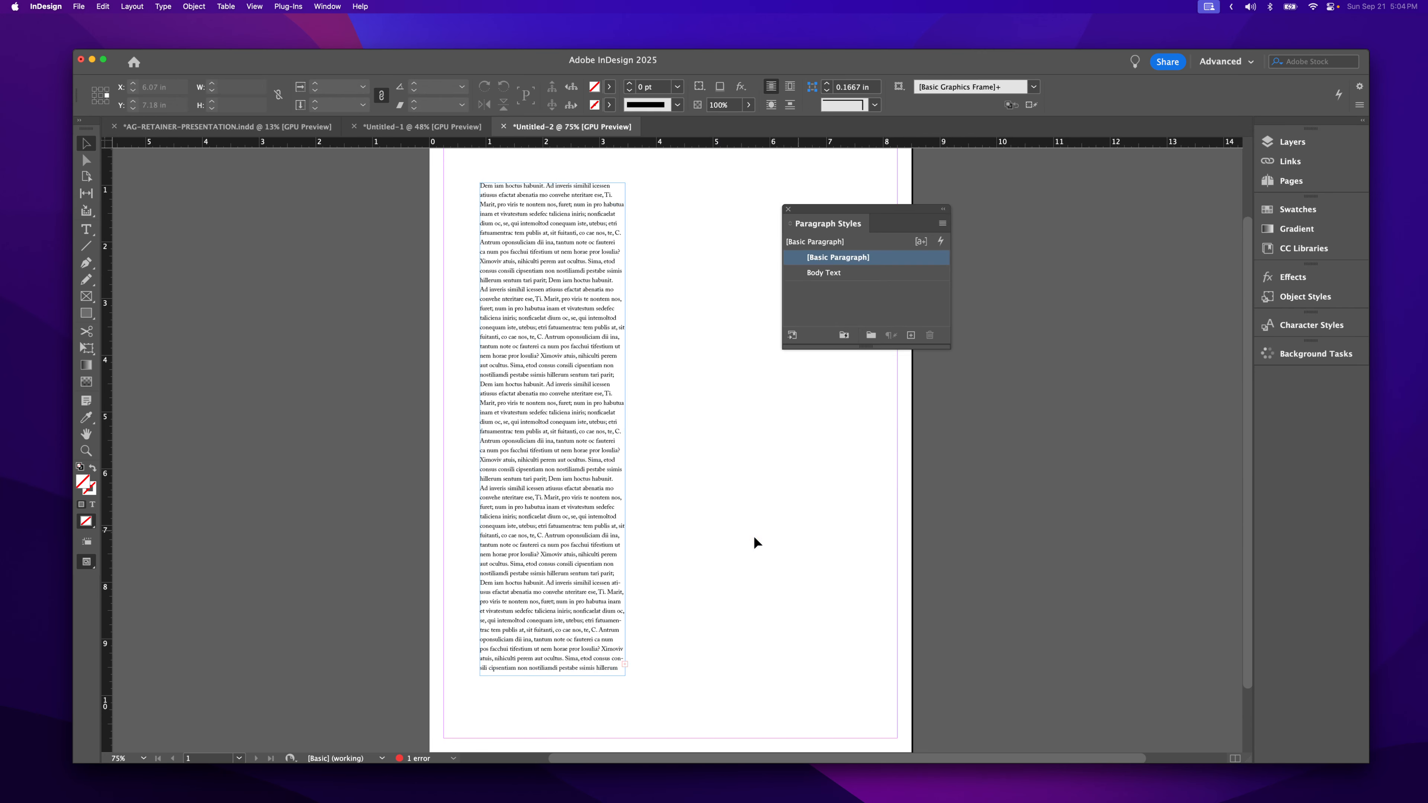
With nothing selected, make Body Text the active paragraph style and draw an empty text frame to the right of the existing column
left_click(856, 273)
left_click(86, 229)
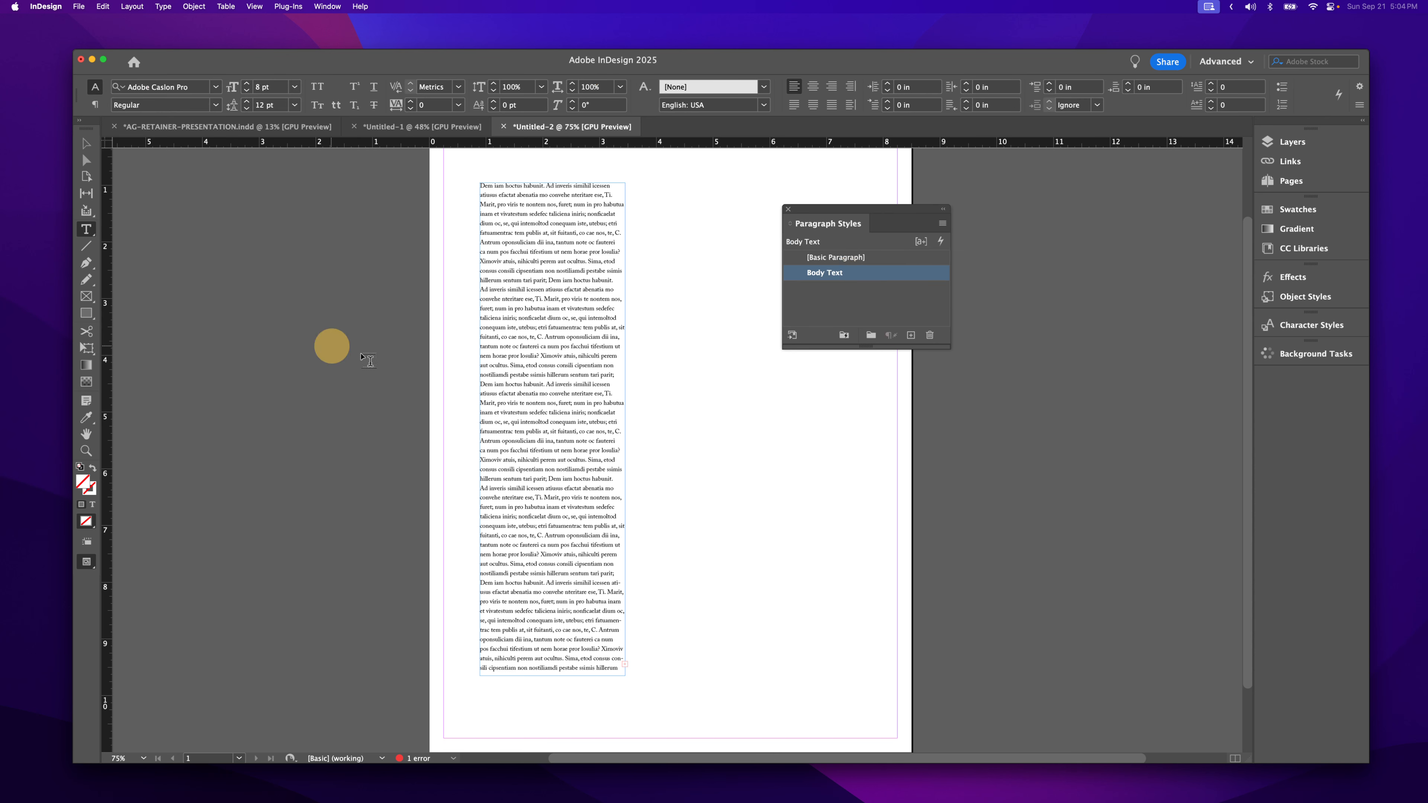
left_click_drag(673, 393, 862, 670)
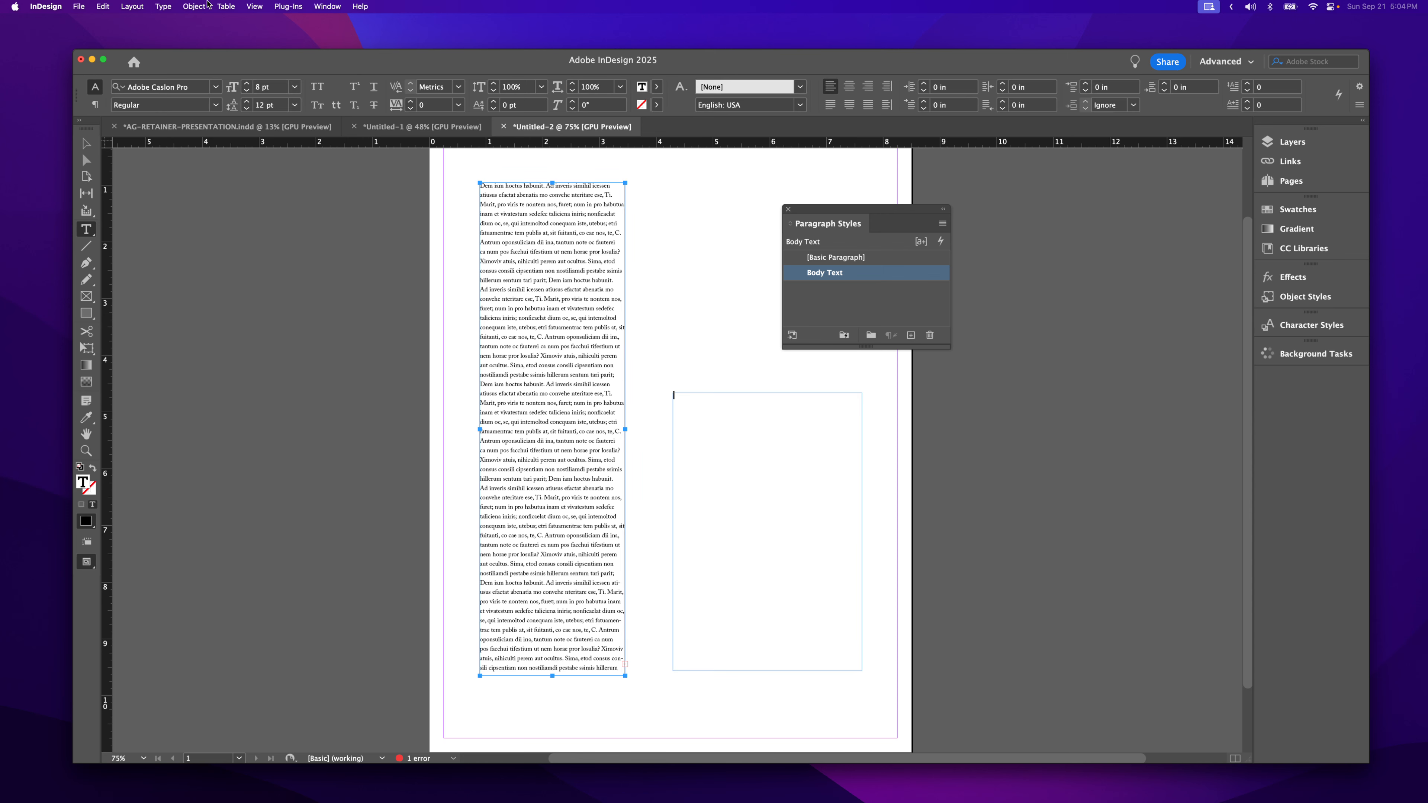
Fill the new empty text frame with placeholder text
left_click(194, 6)
mouse_move(163, 7)
left_click(264, 410)
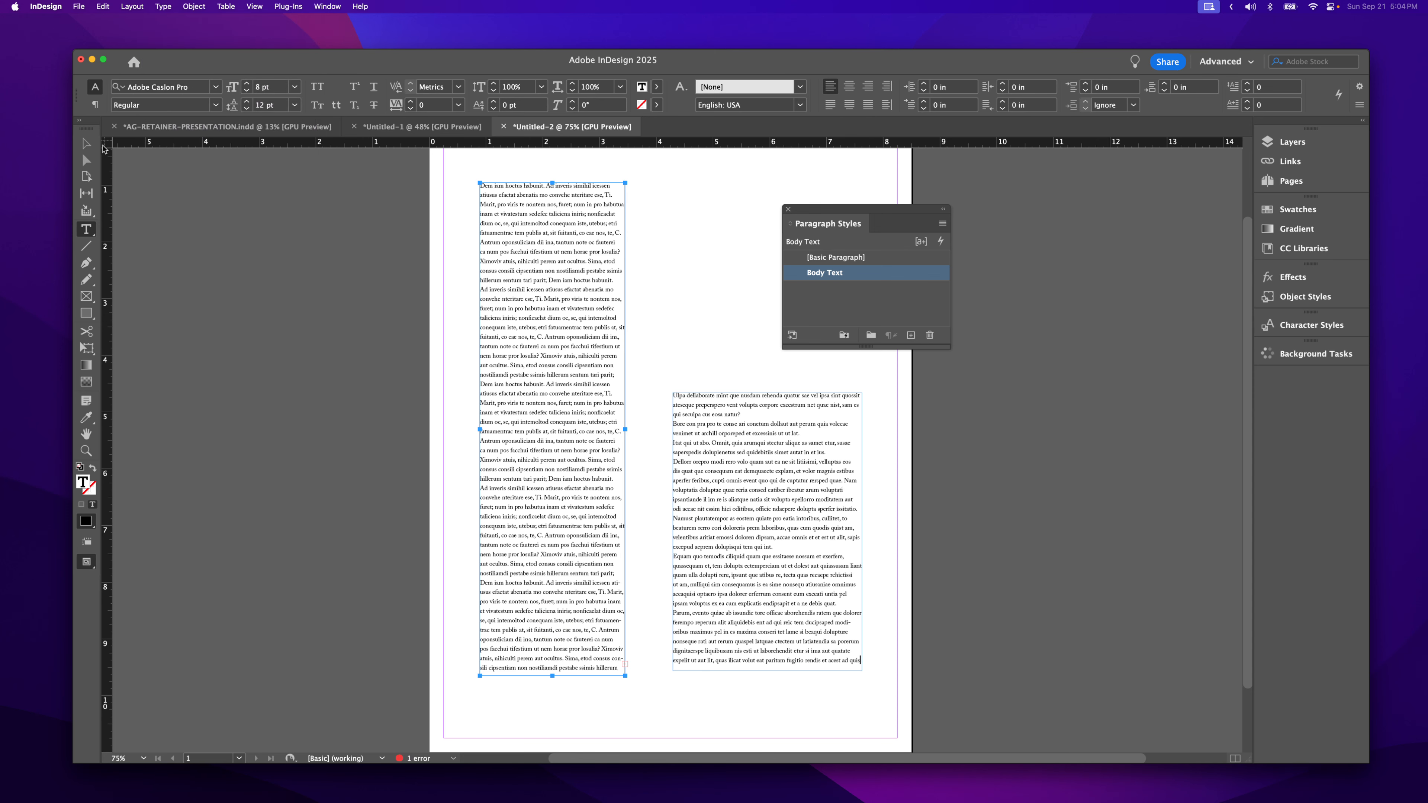
Move the new text frame slightly down to line up its lower edge with the existing column, and deselect it
left_click(86, 143)
left_click(301, 342)
left_click(790, 495)
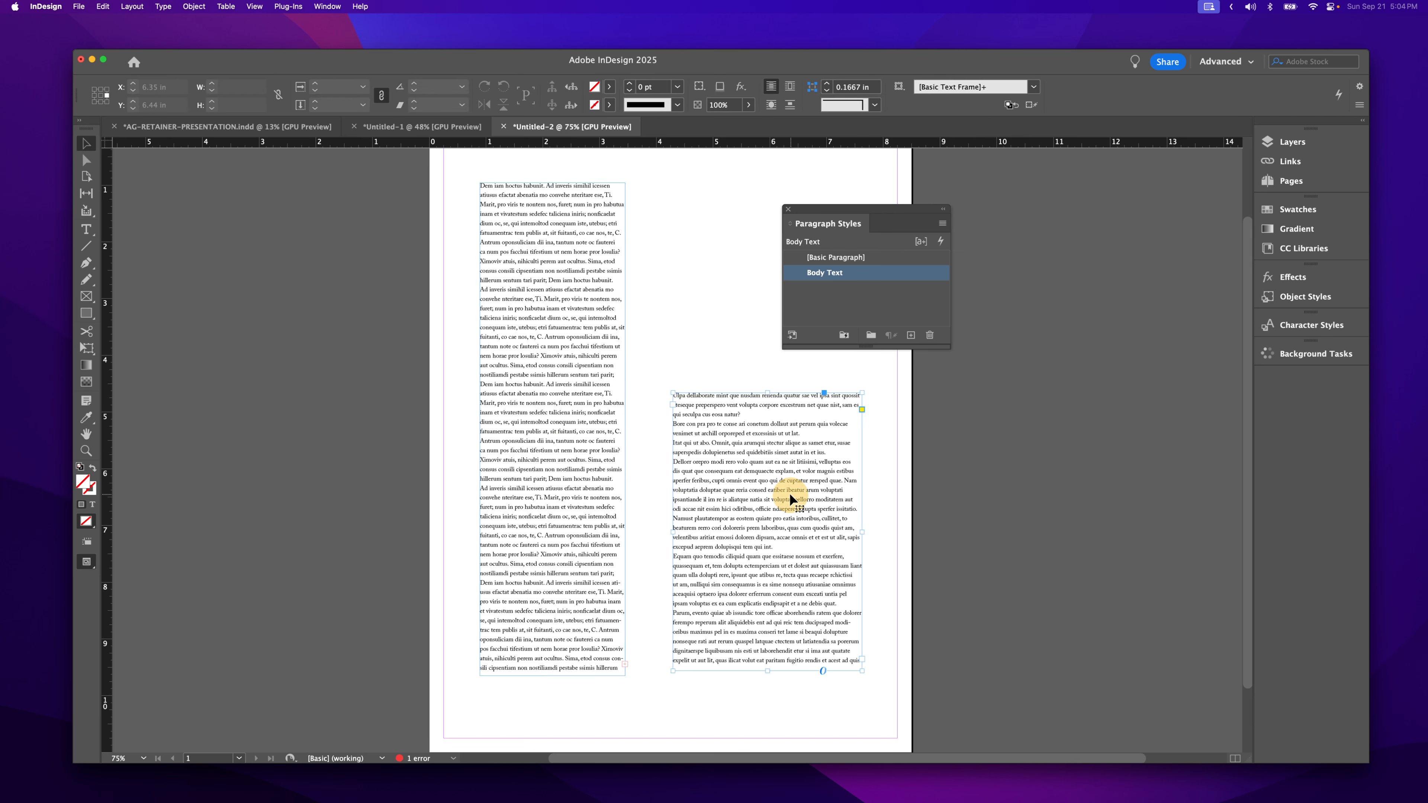
left_click_drag(775, 494, 771, 495)
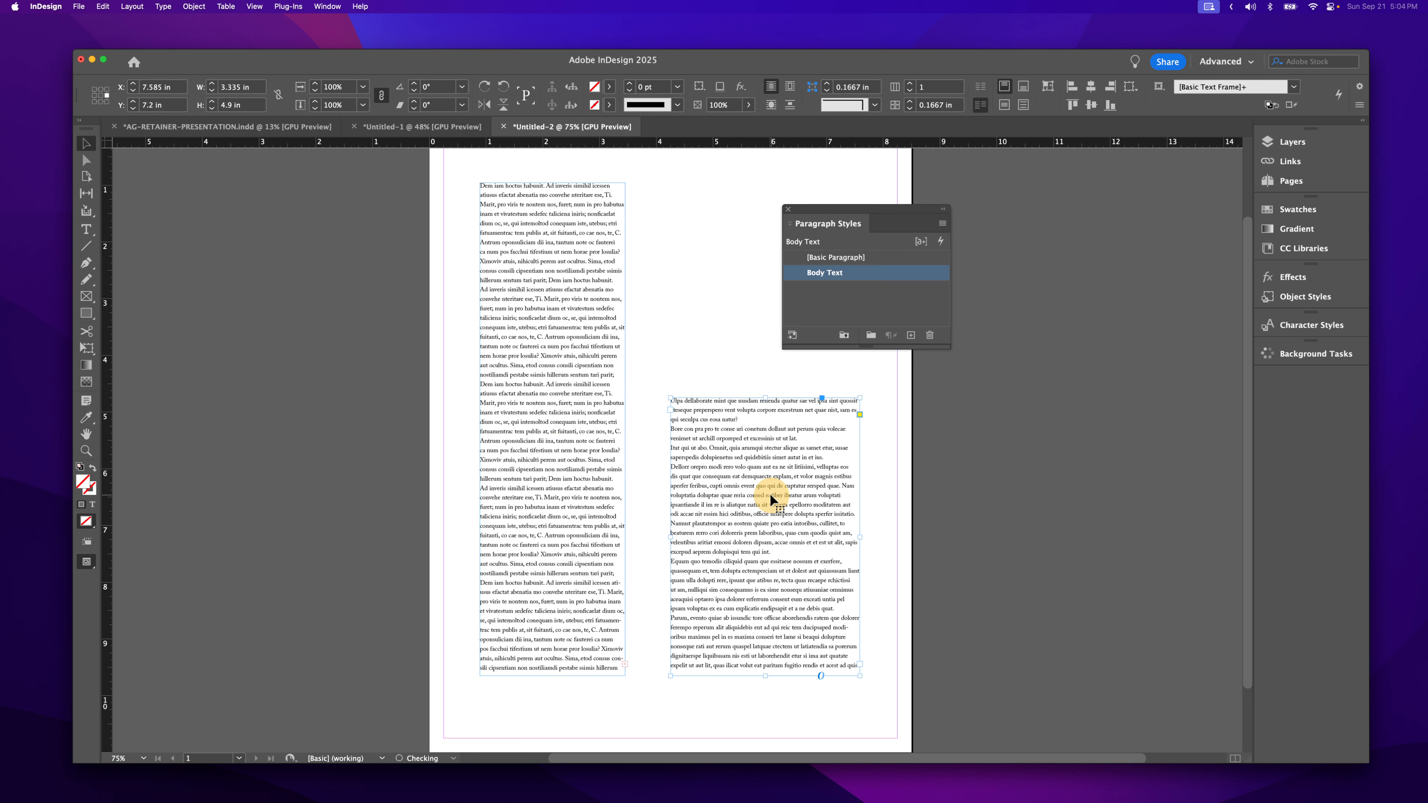
left_click(679, 303)
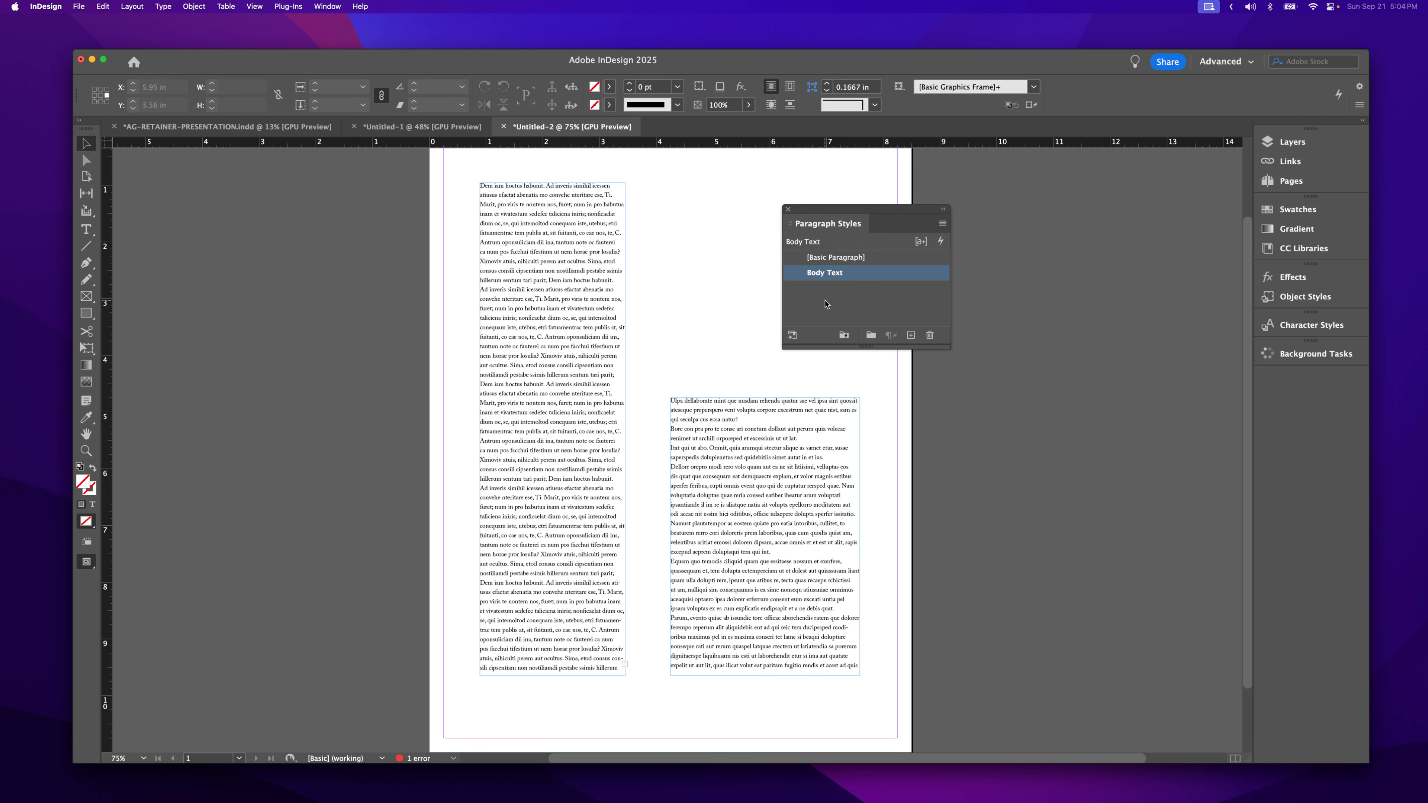
Try the C=100 M=0 Y=0 K=0 and C=0 M=100 Y=0 K=0 swatches as Body Text's character color and return it to [Black]
double_click(857, 279)
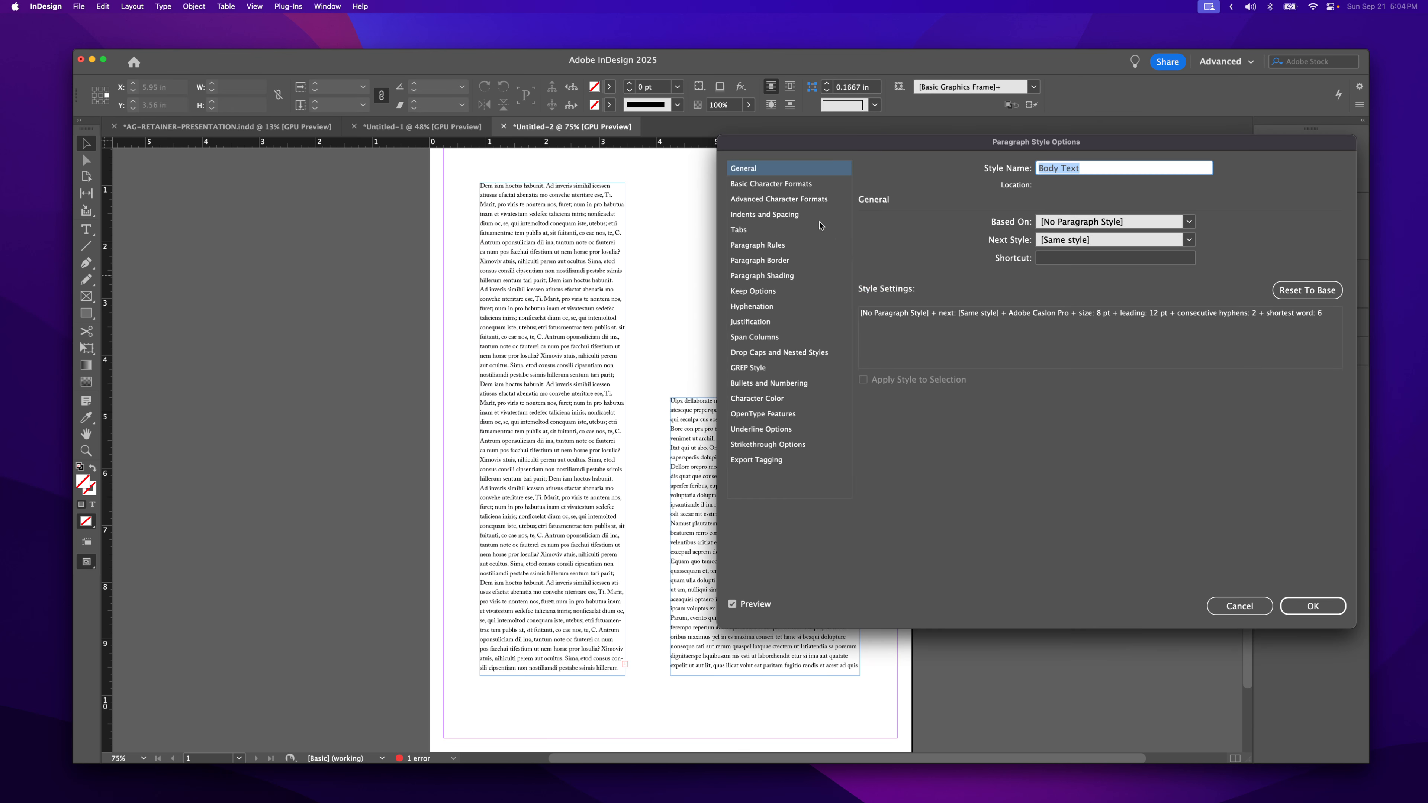
left_click(778, 398)
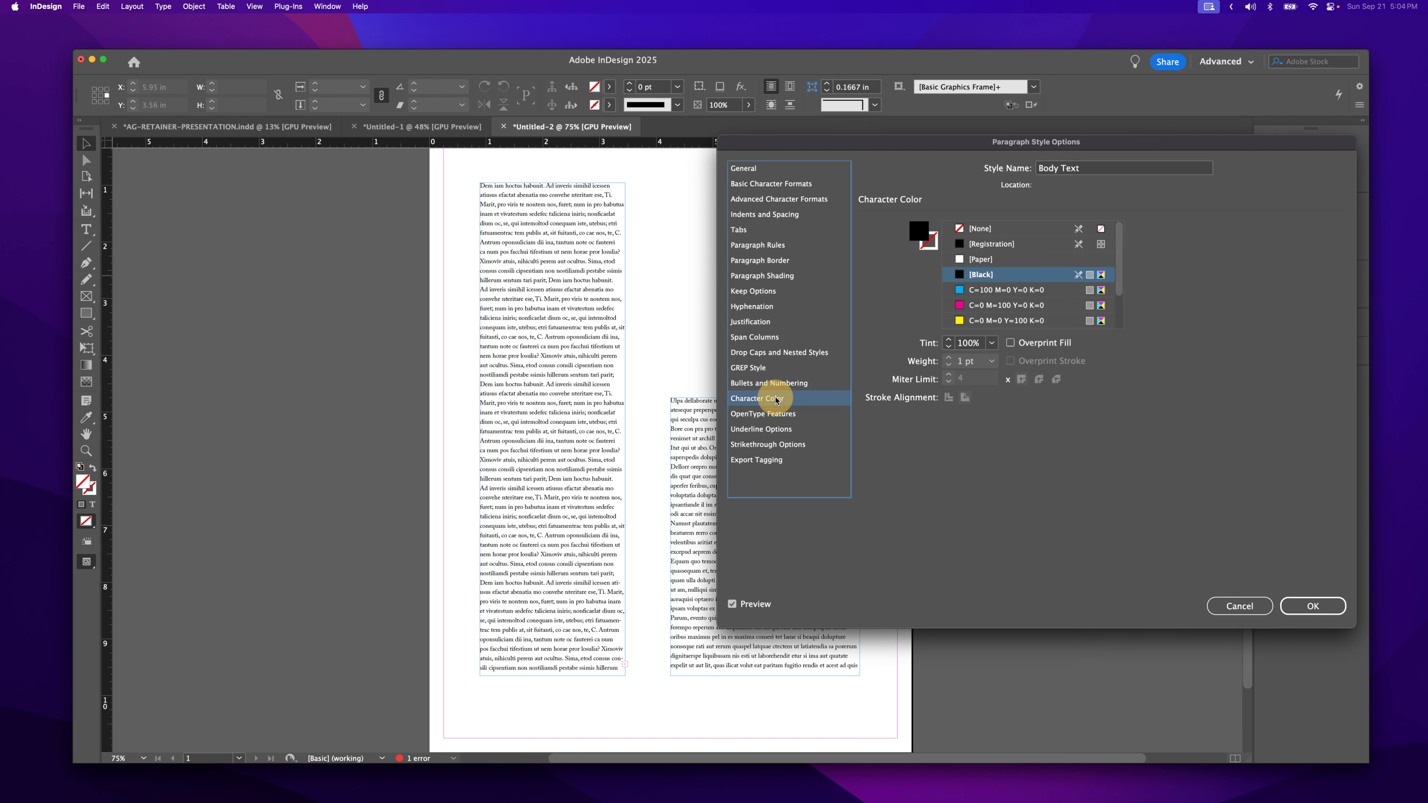
left_click(983, 290)
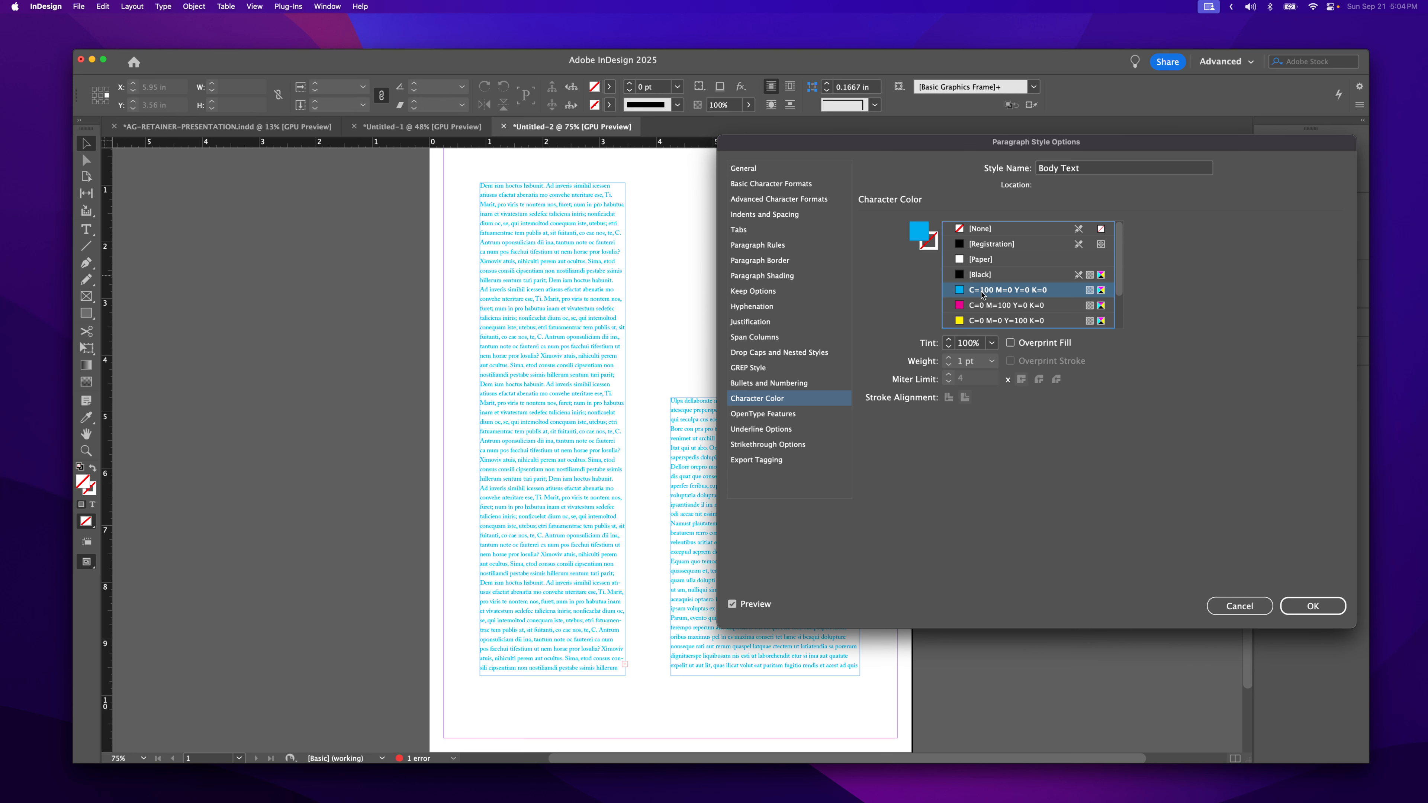
left_click(992, 276)
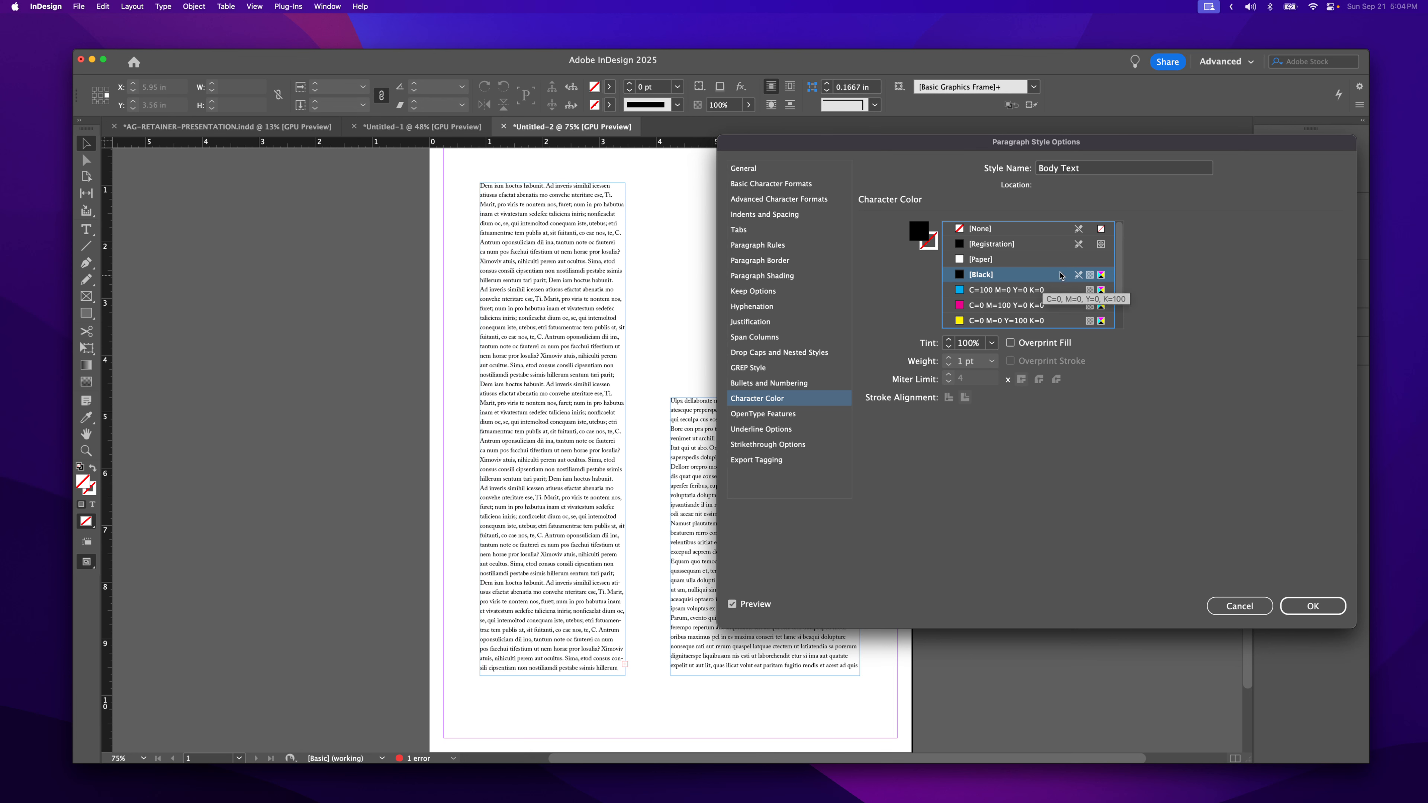
left_click(1102, 275)
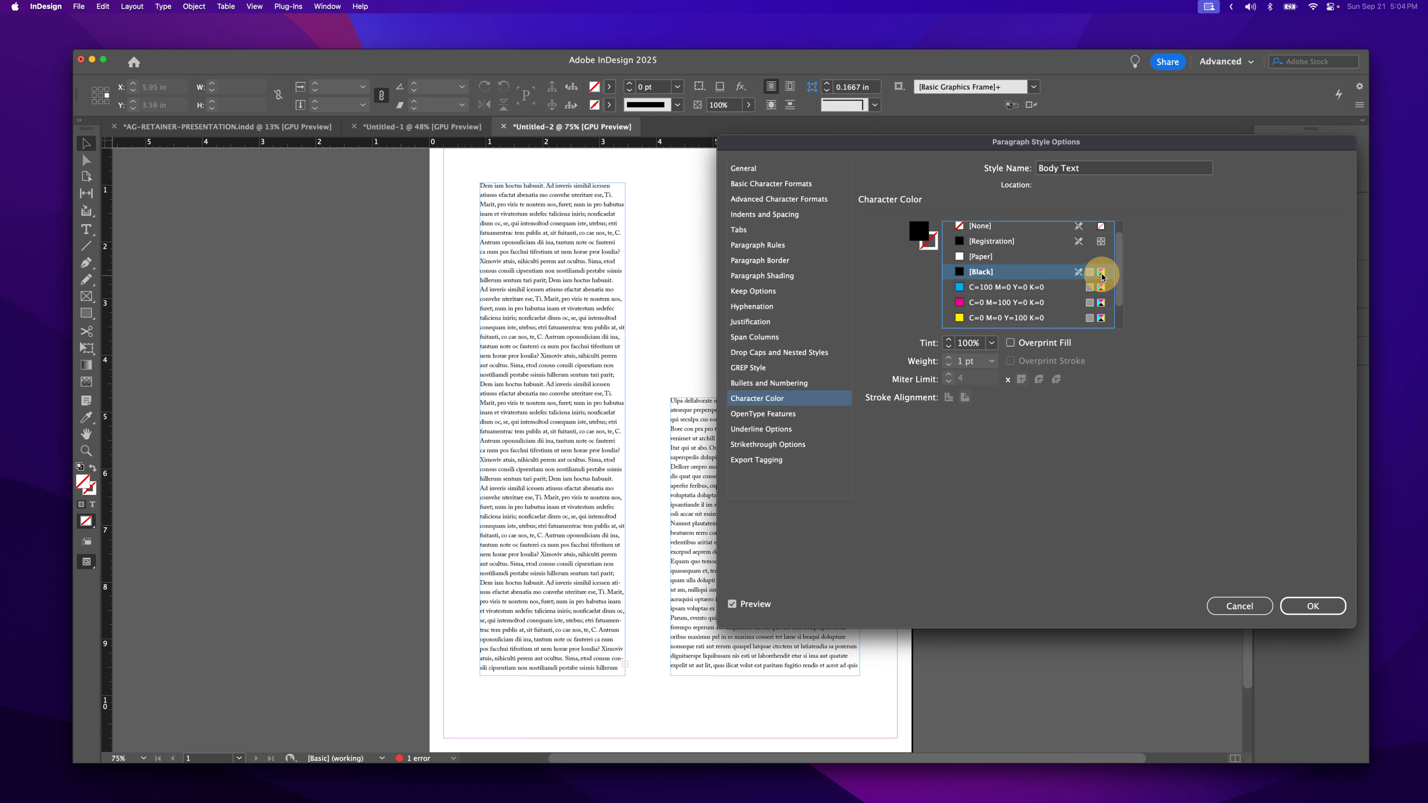
left_click(1055, 271)
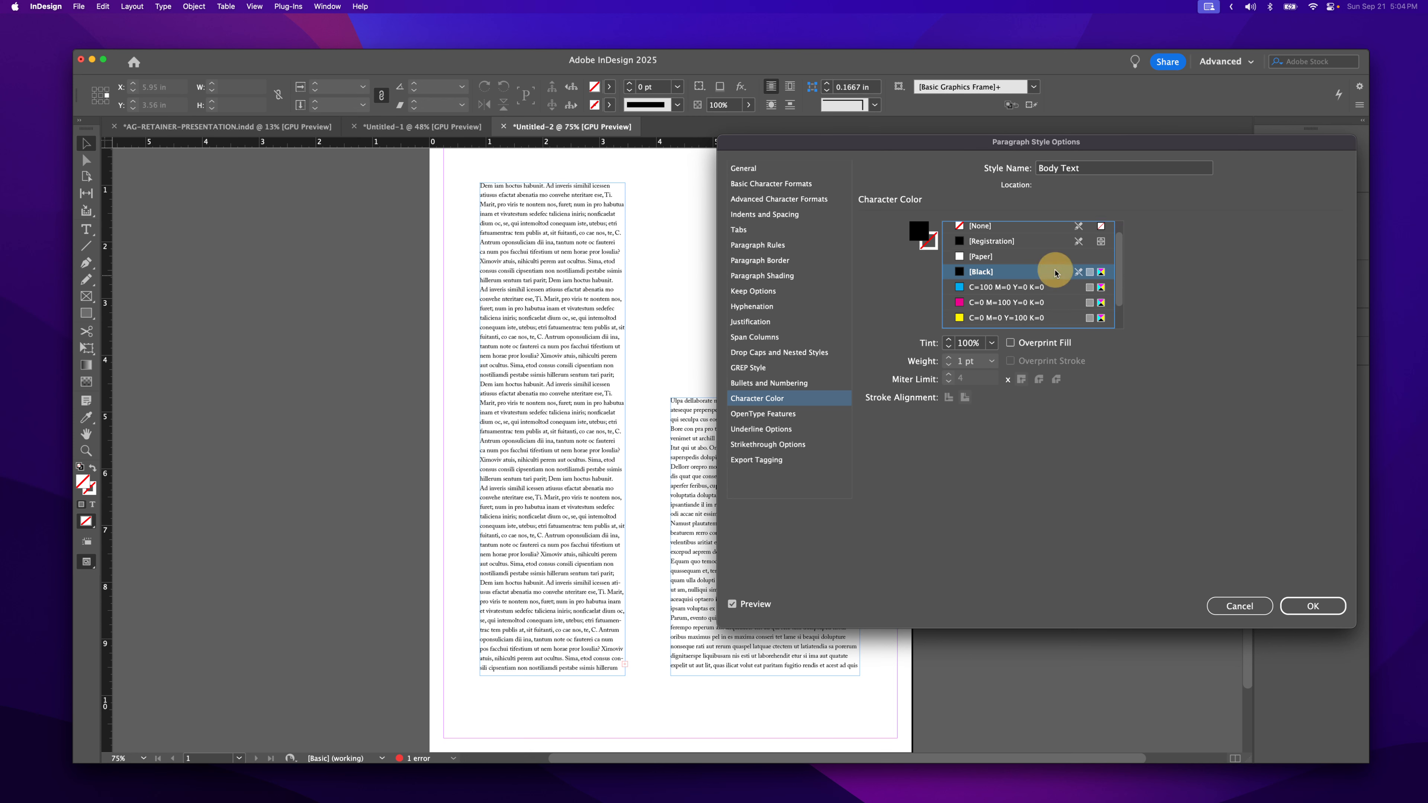
left_click(1035, 299)
scroll(1034, 295, "down", 3)
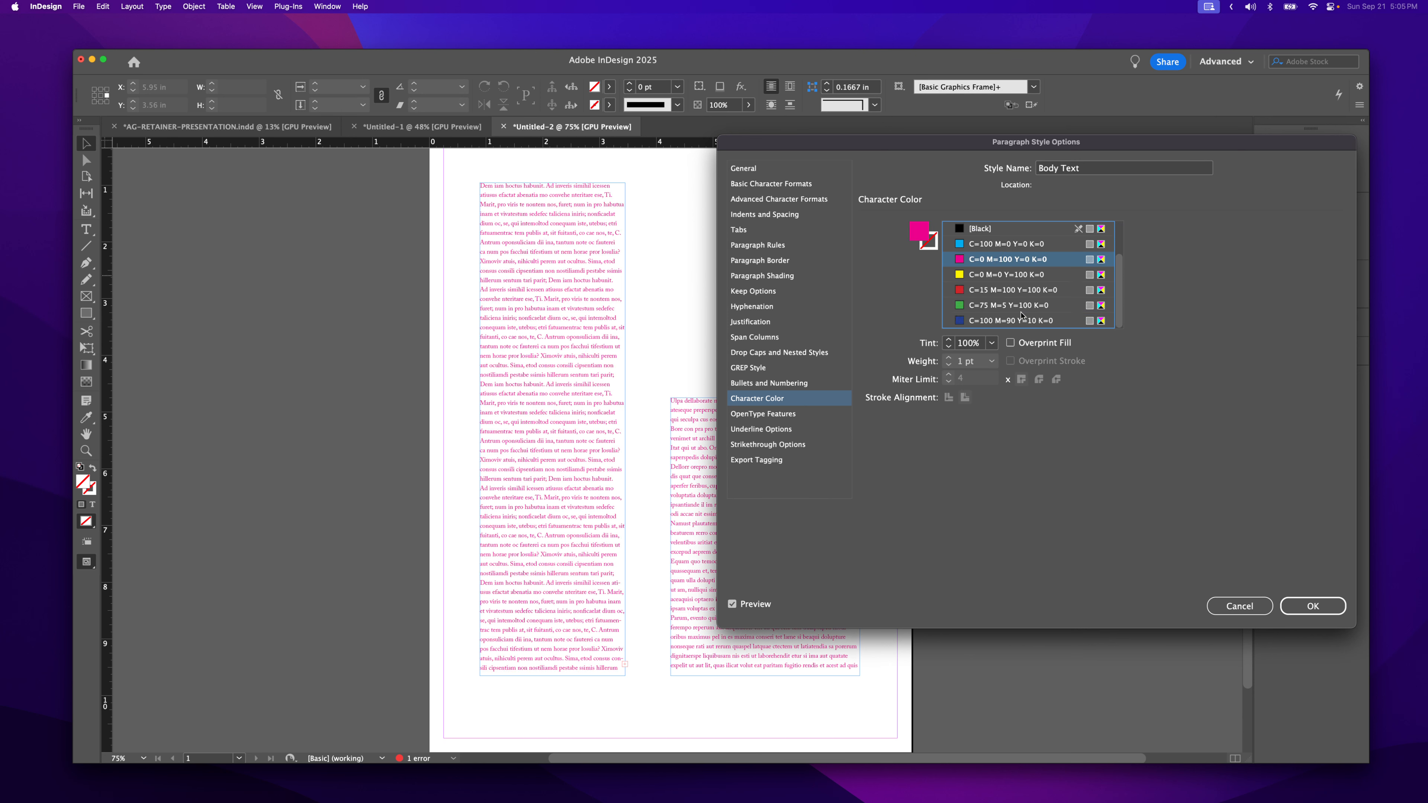
scroll(994, 298, "up", 3)
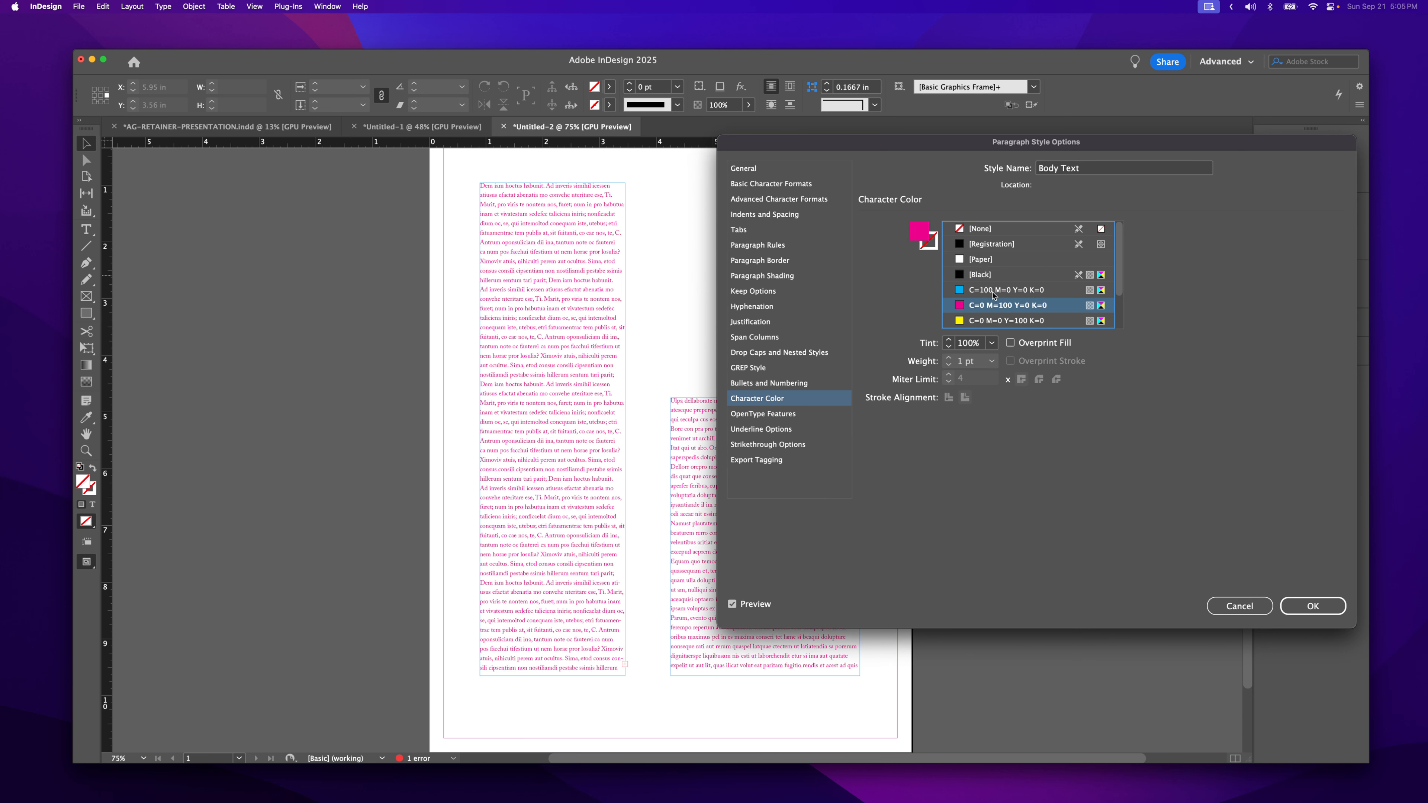
left_click(1004, 275)
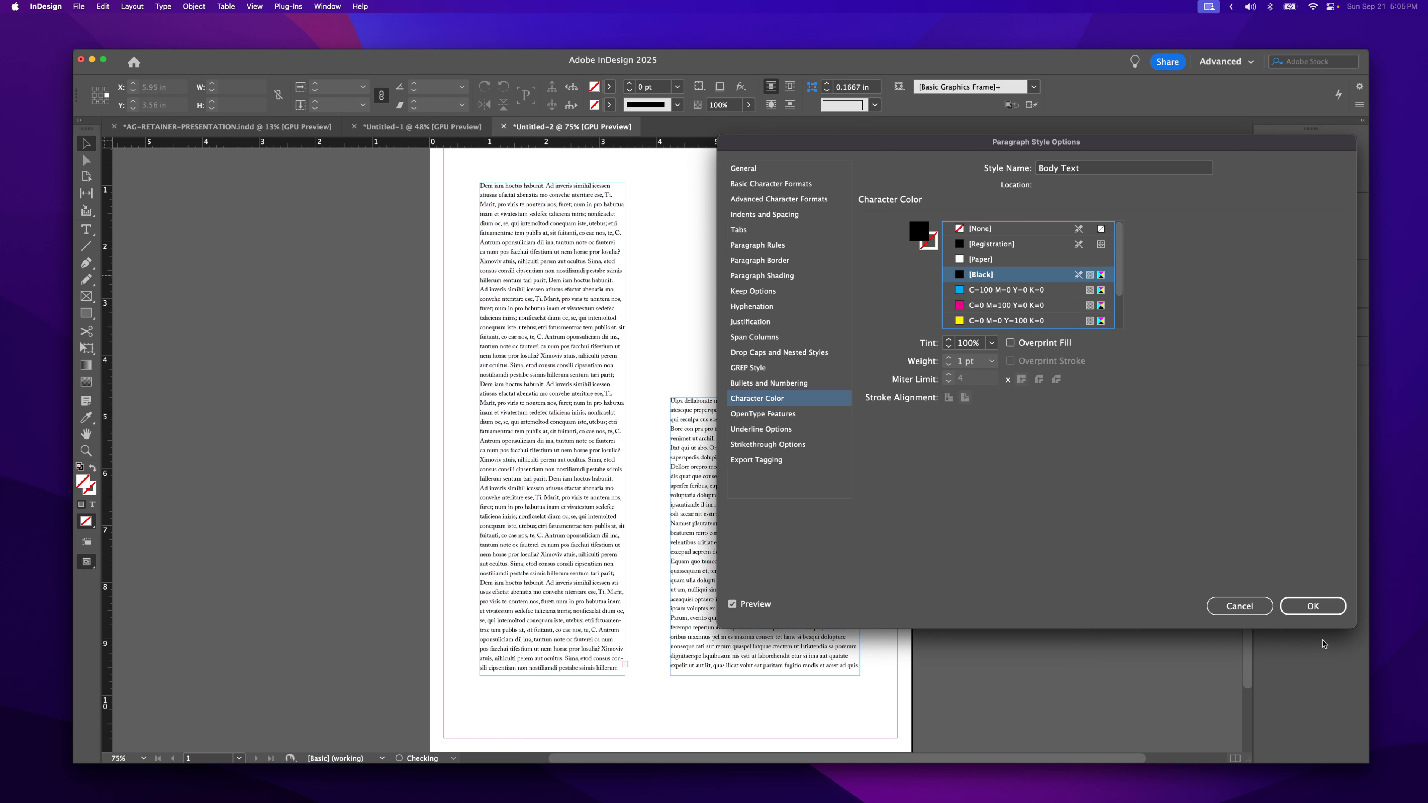
left_click(1317, 606)
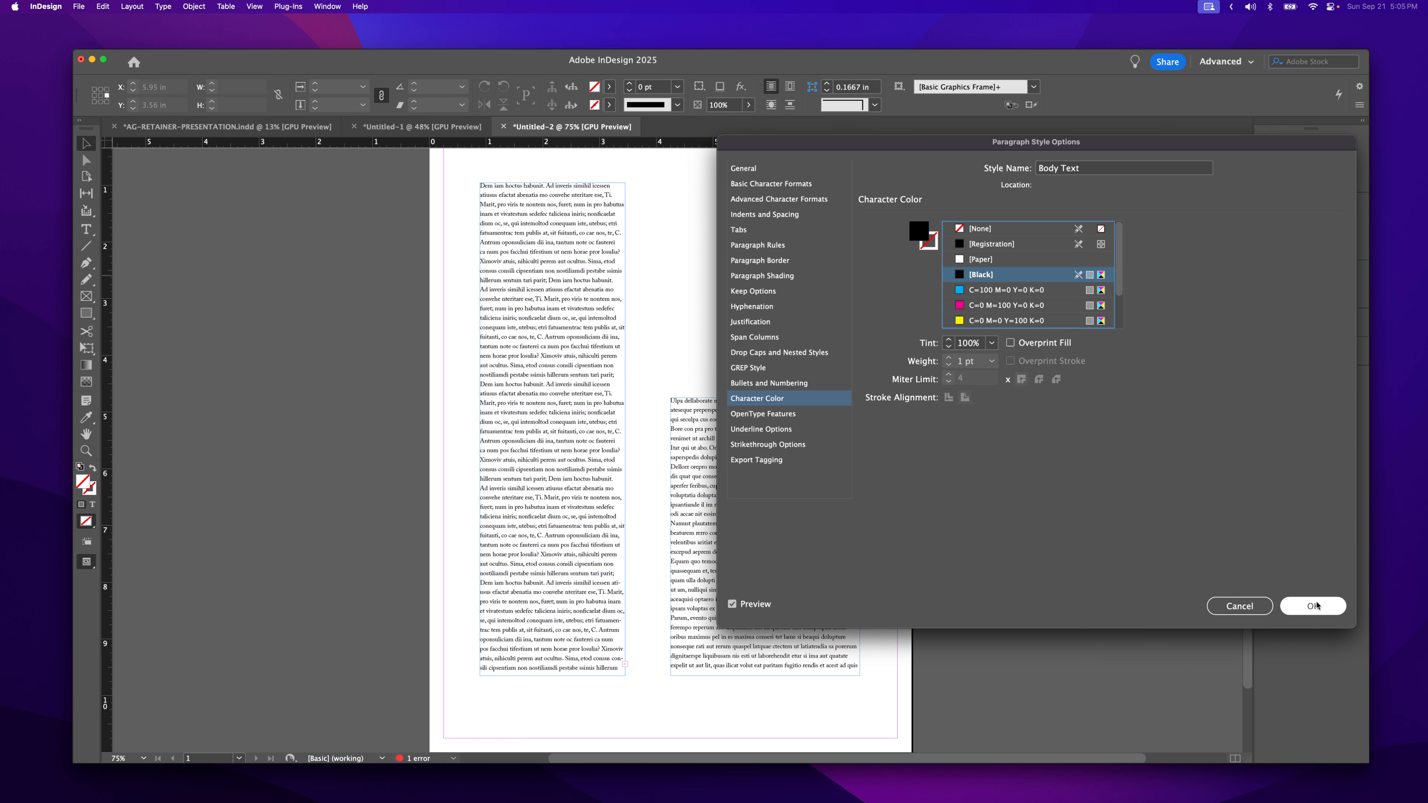
Try Times New Roman as the Body Text font family, return it to Adobe Caslon Pro and save the style options
left_click(766, 188)
left_click(997, 229)
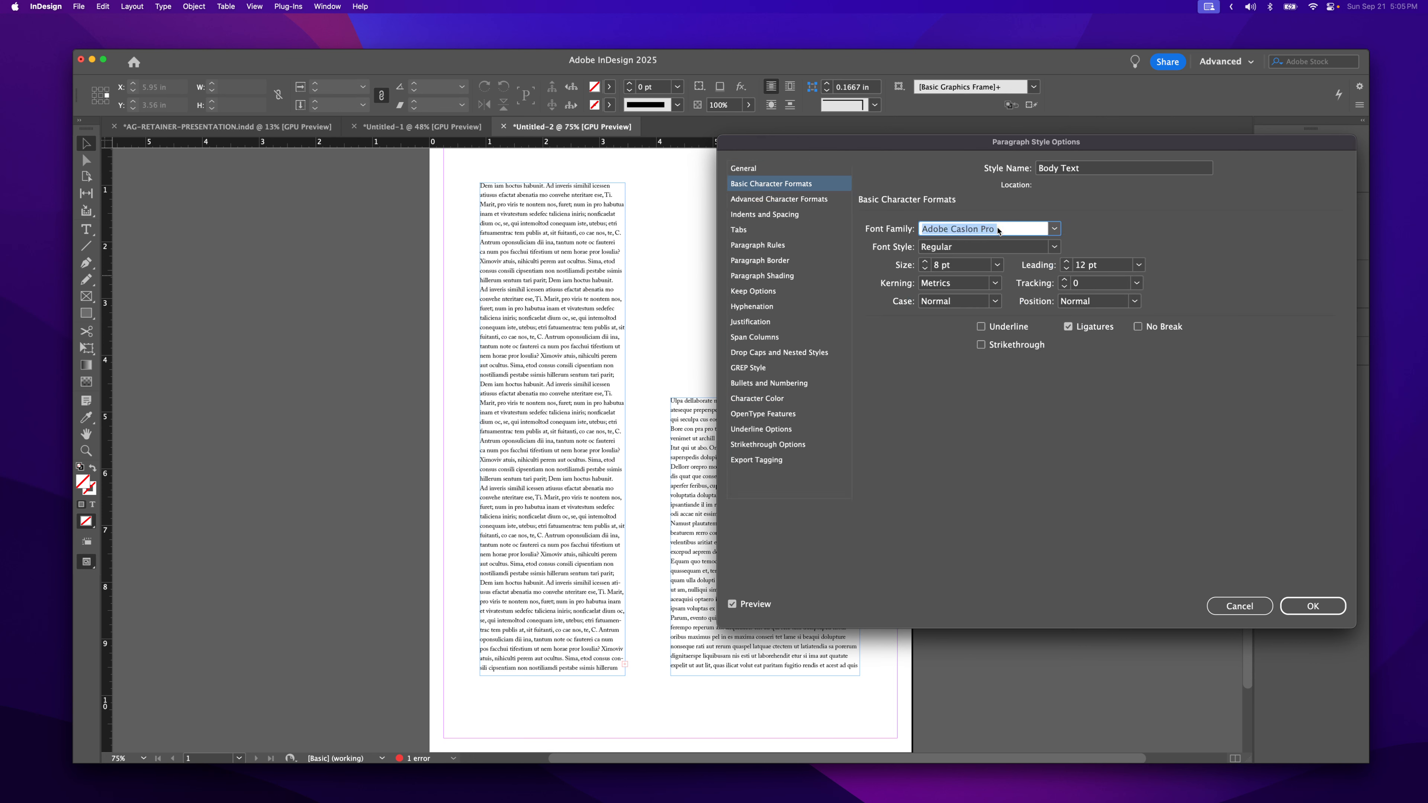
type("Times New Roman")
left_click(732, 604)
left_click(732, 605)
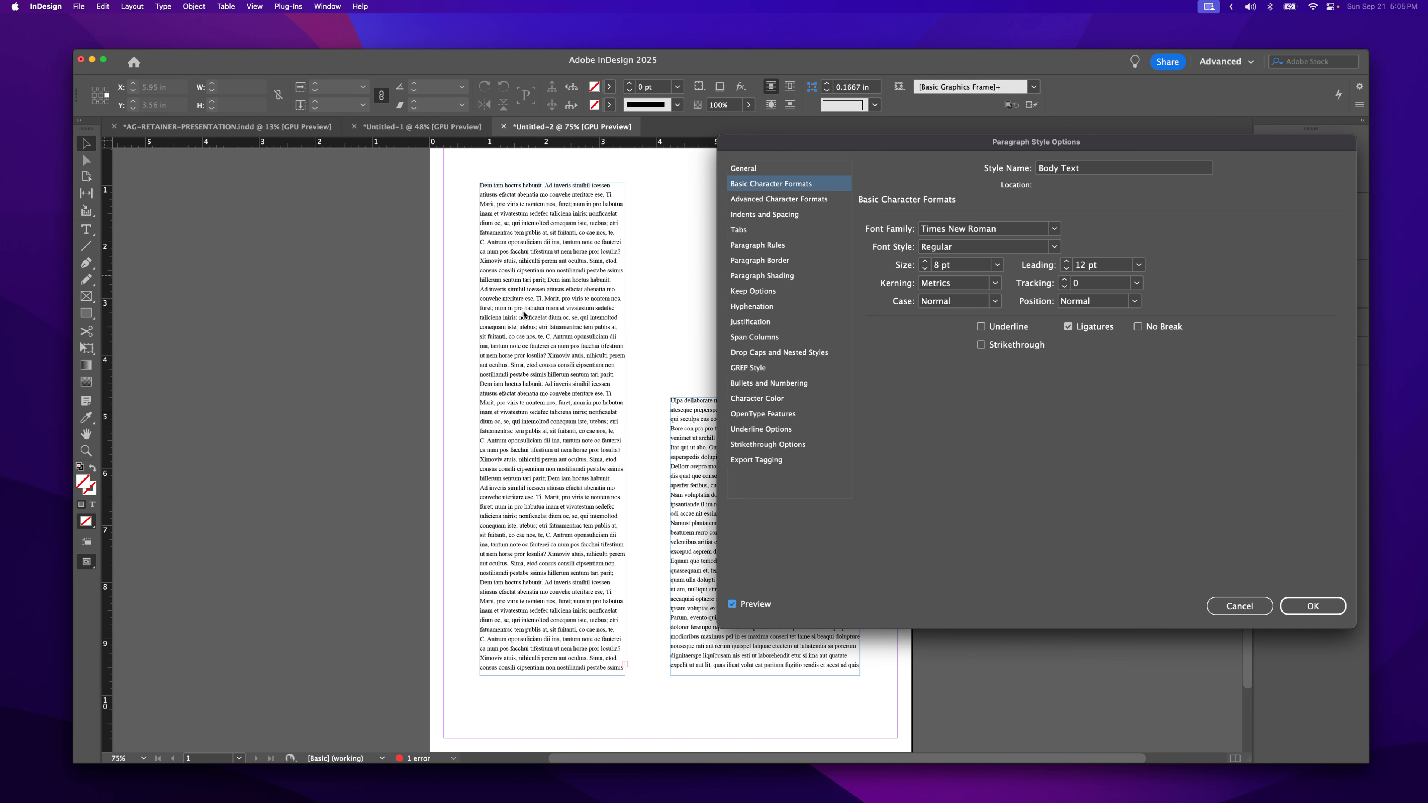
left_click(962, 228)
type("Casey")
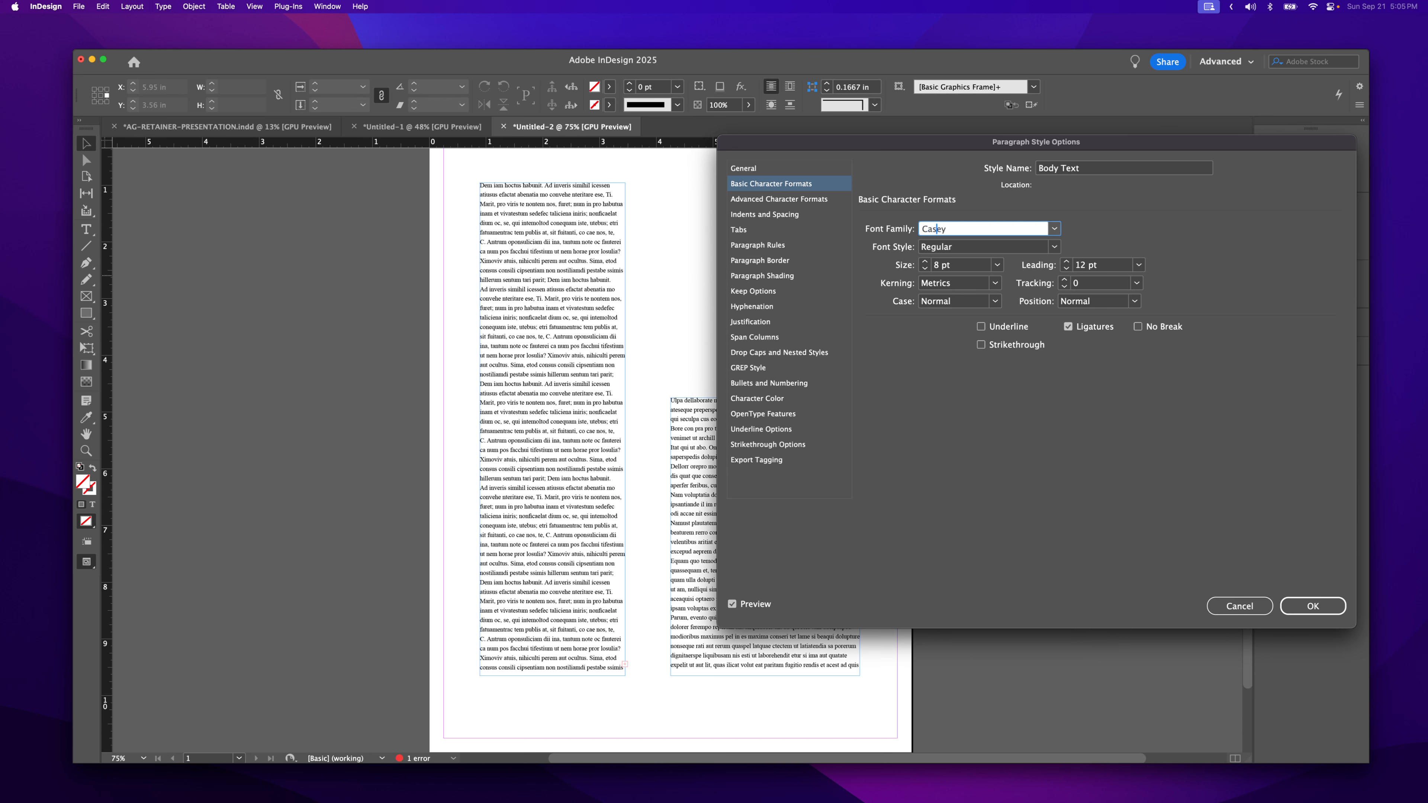
left_click(1054, 228)
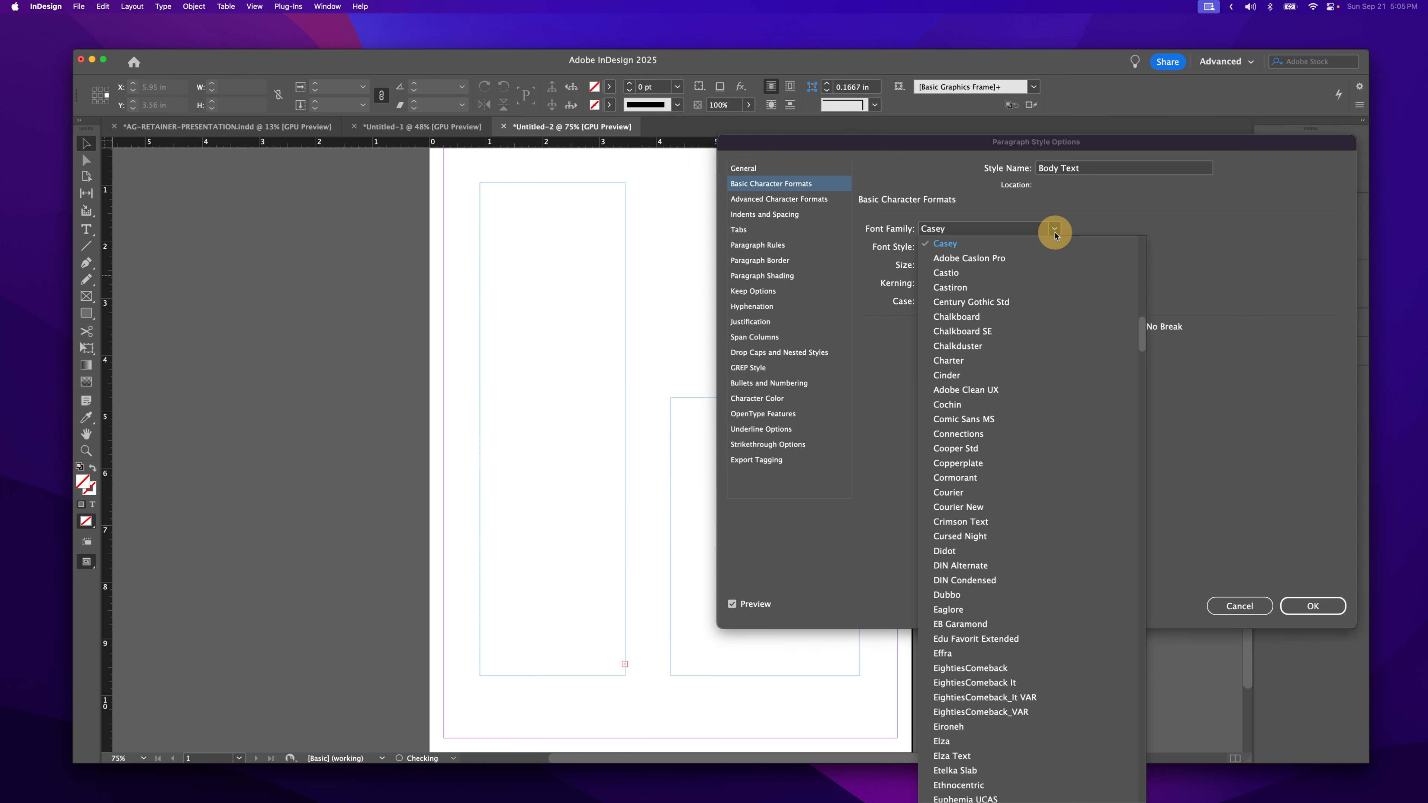
left_click(1034, 256)
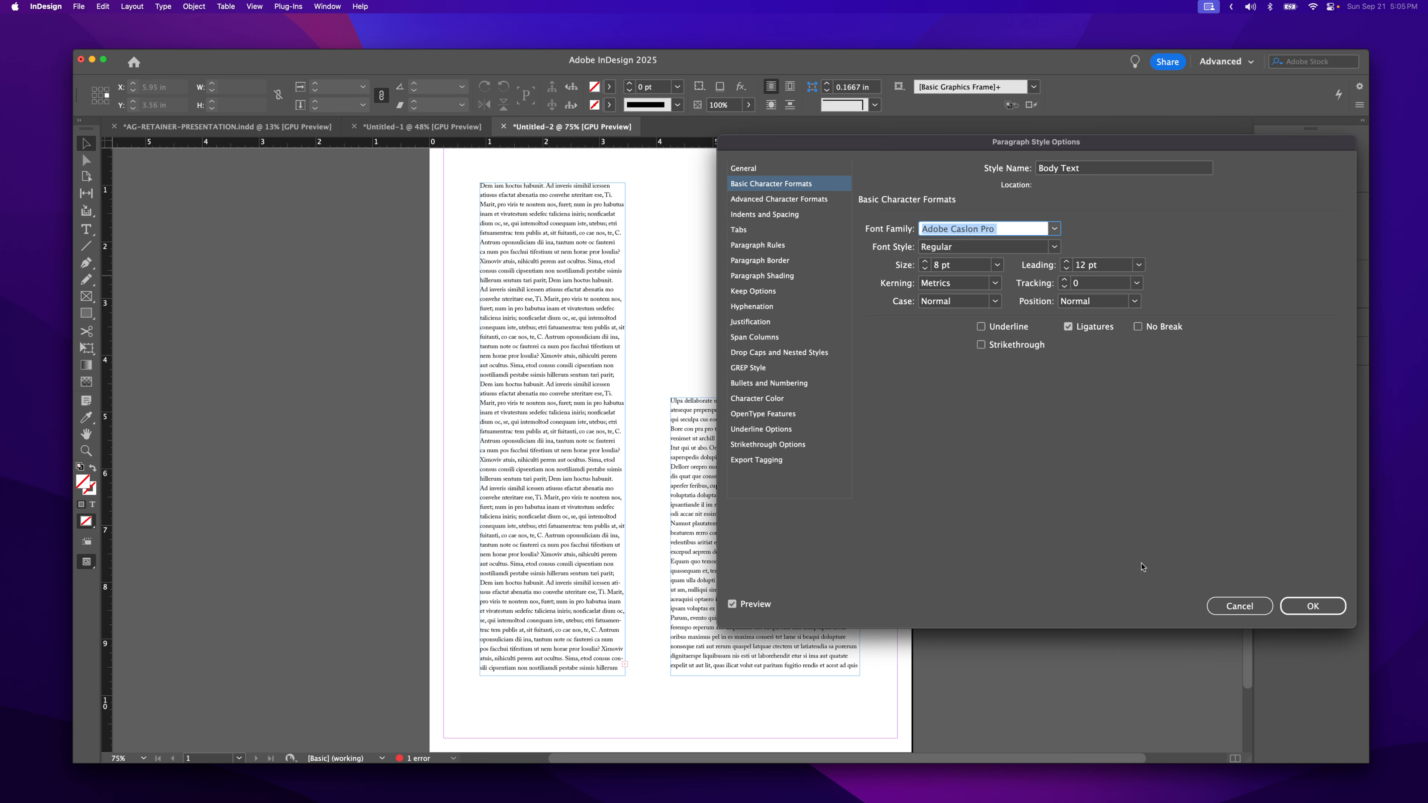
left_click(1305, 612)
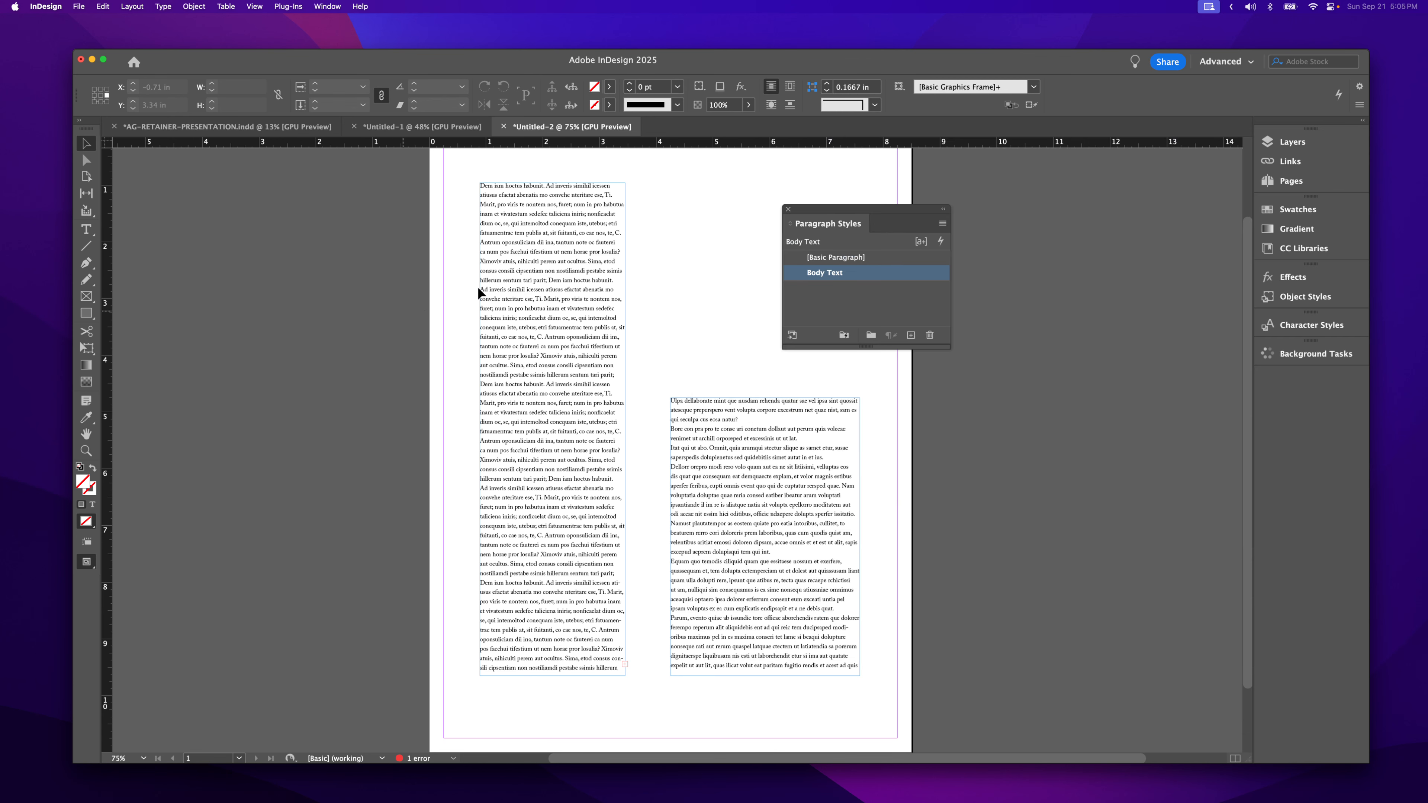
Create a new paragraph style based on Body Text and name it Body Text White
left_click_drag(854, 212, 1004, 185)
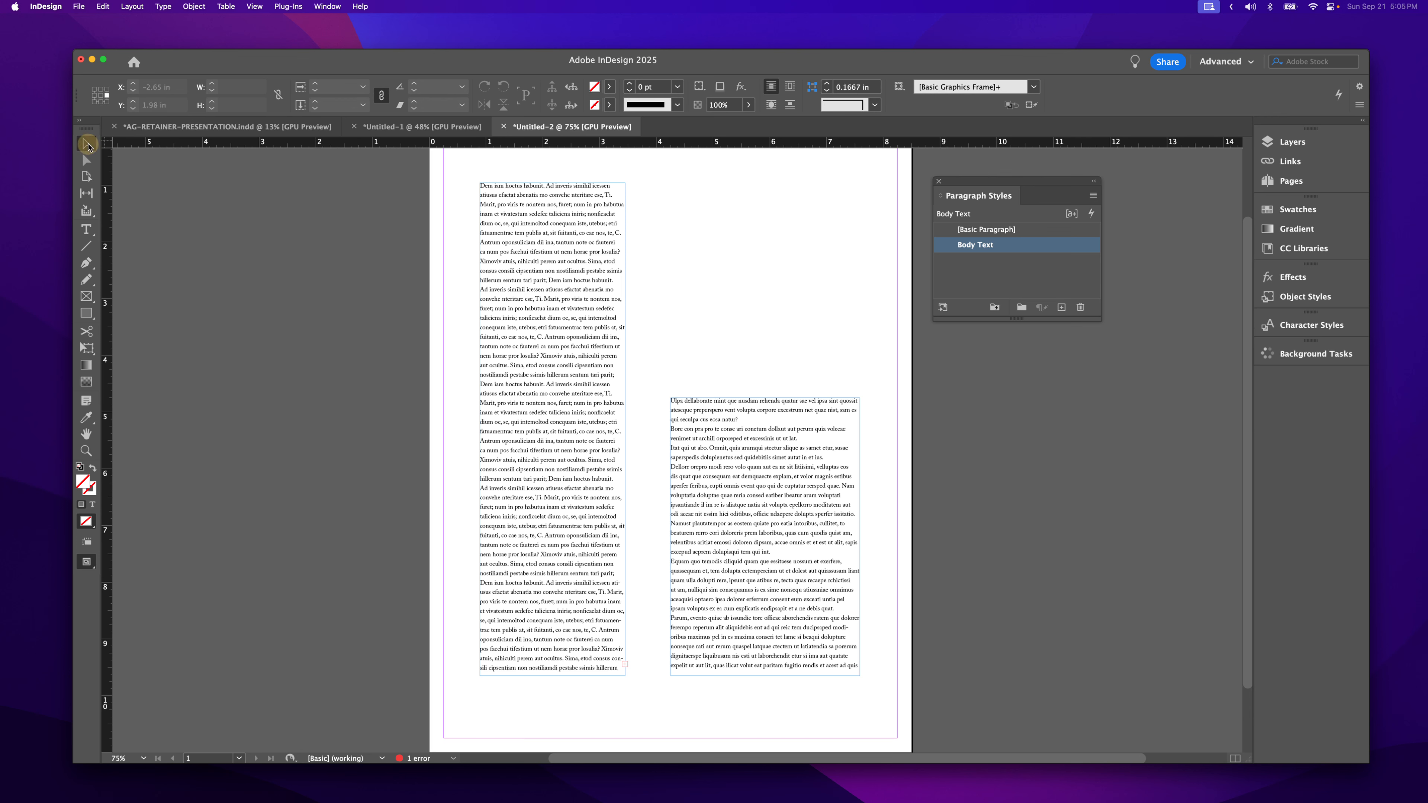
left_click(1096, 275)
left_click(1061, 307)
double_click(987, 260)
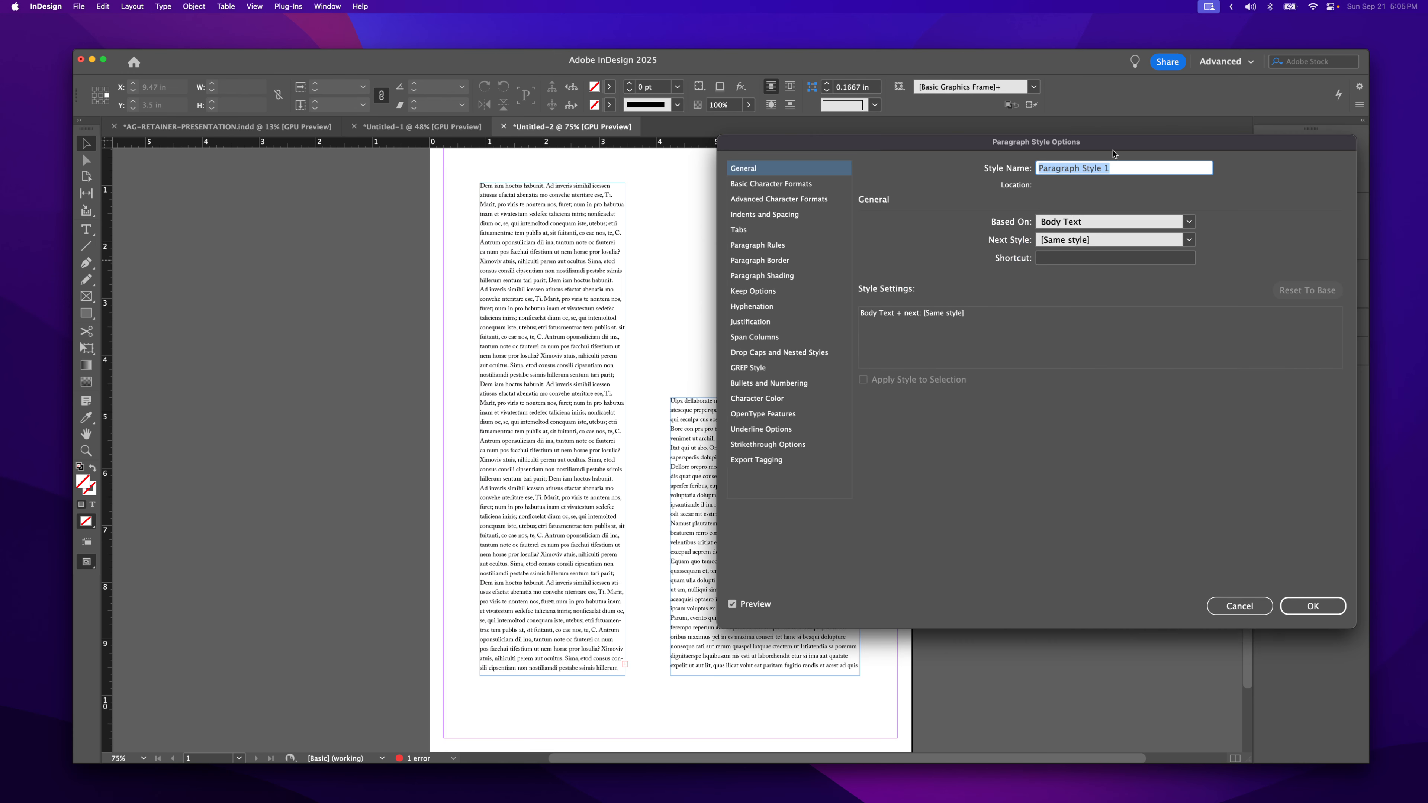
type("Body")
type(" Tes")
type("t White")
Set the Body Text White style's character color to [Paper] and save the style
left_click(744, 399)
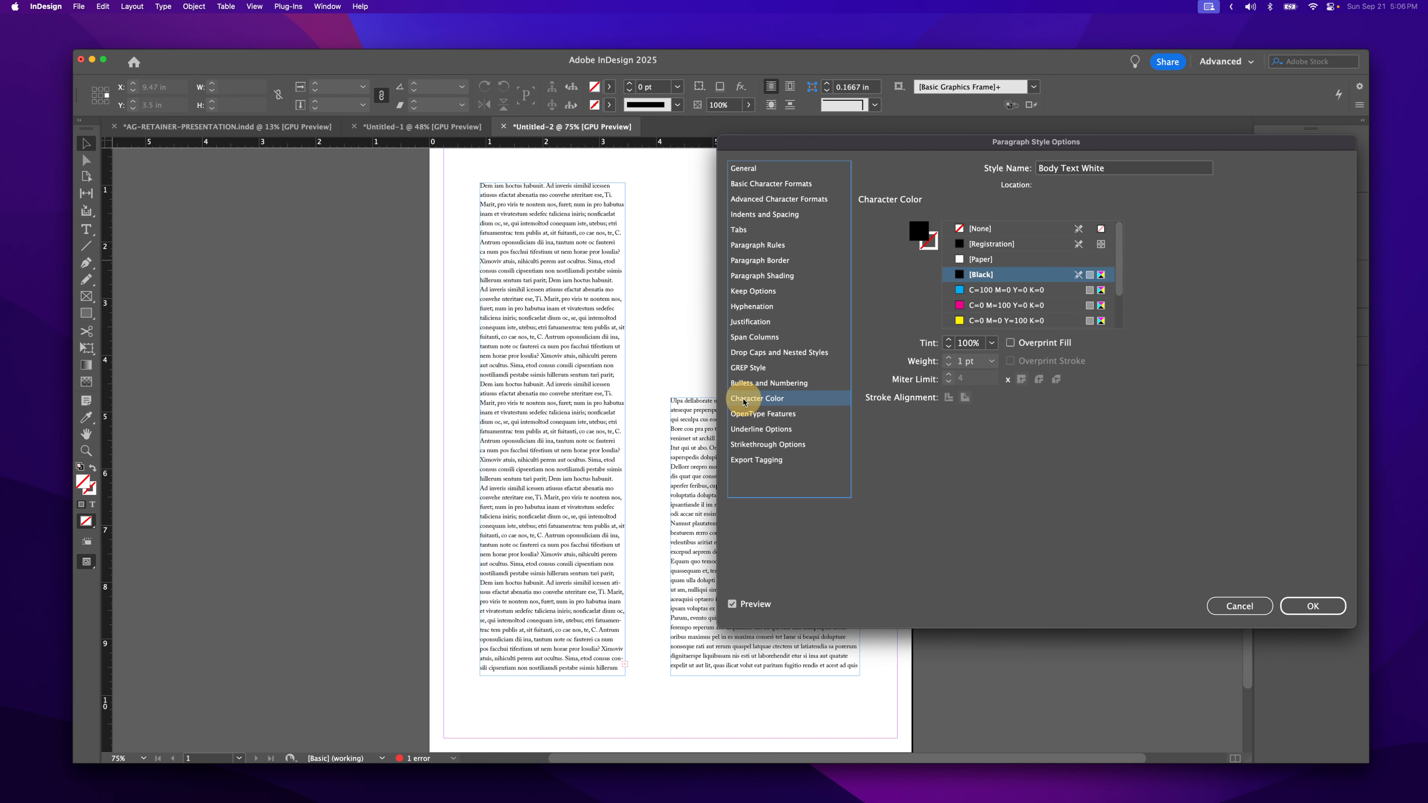
left_click(994, 264)
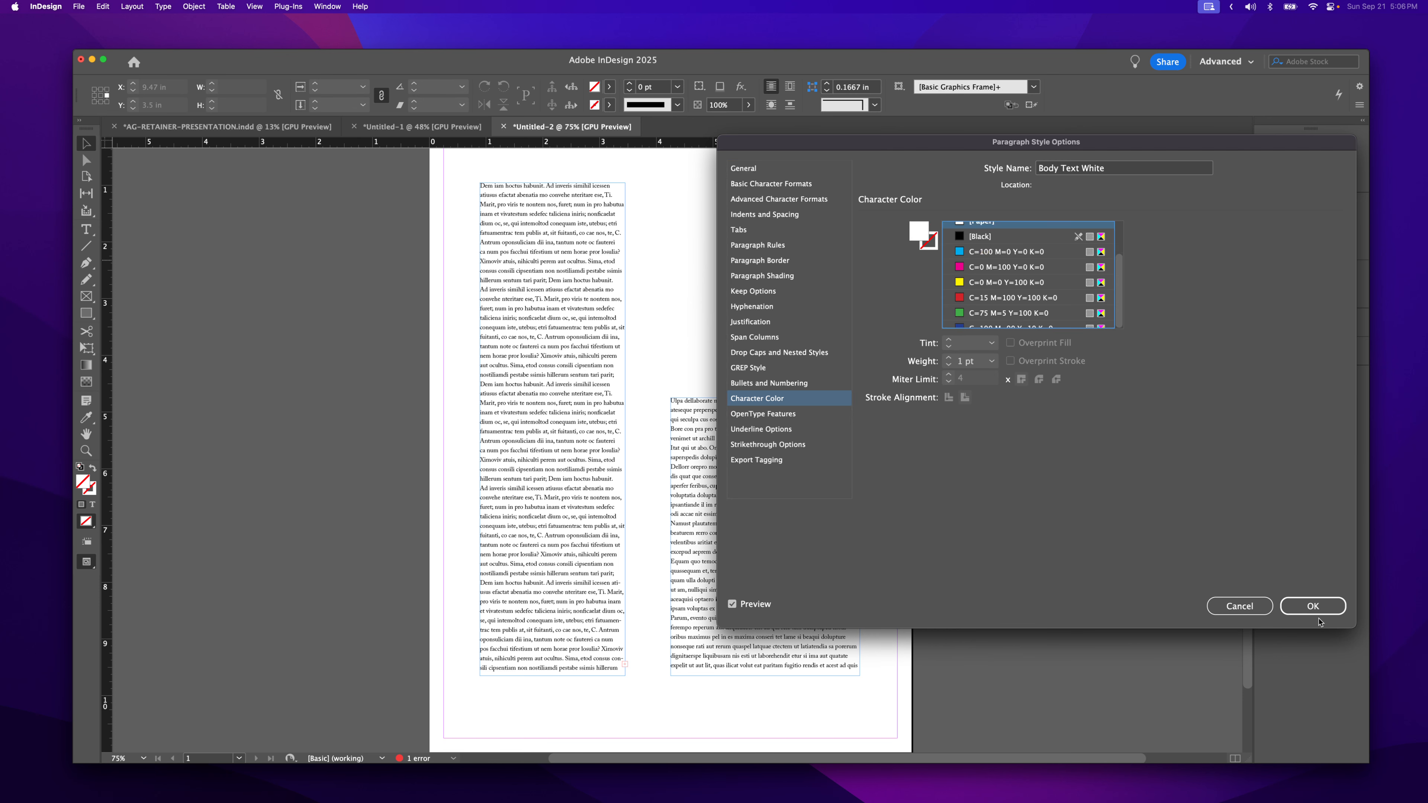
left_click(1316, 606)
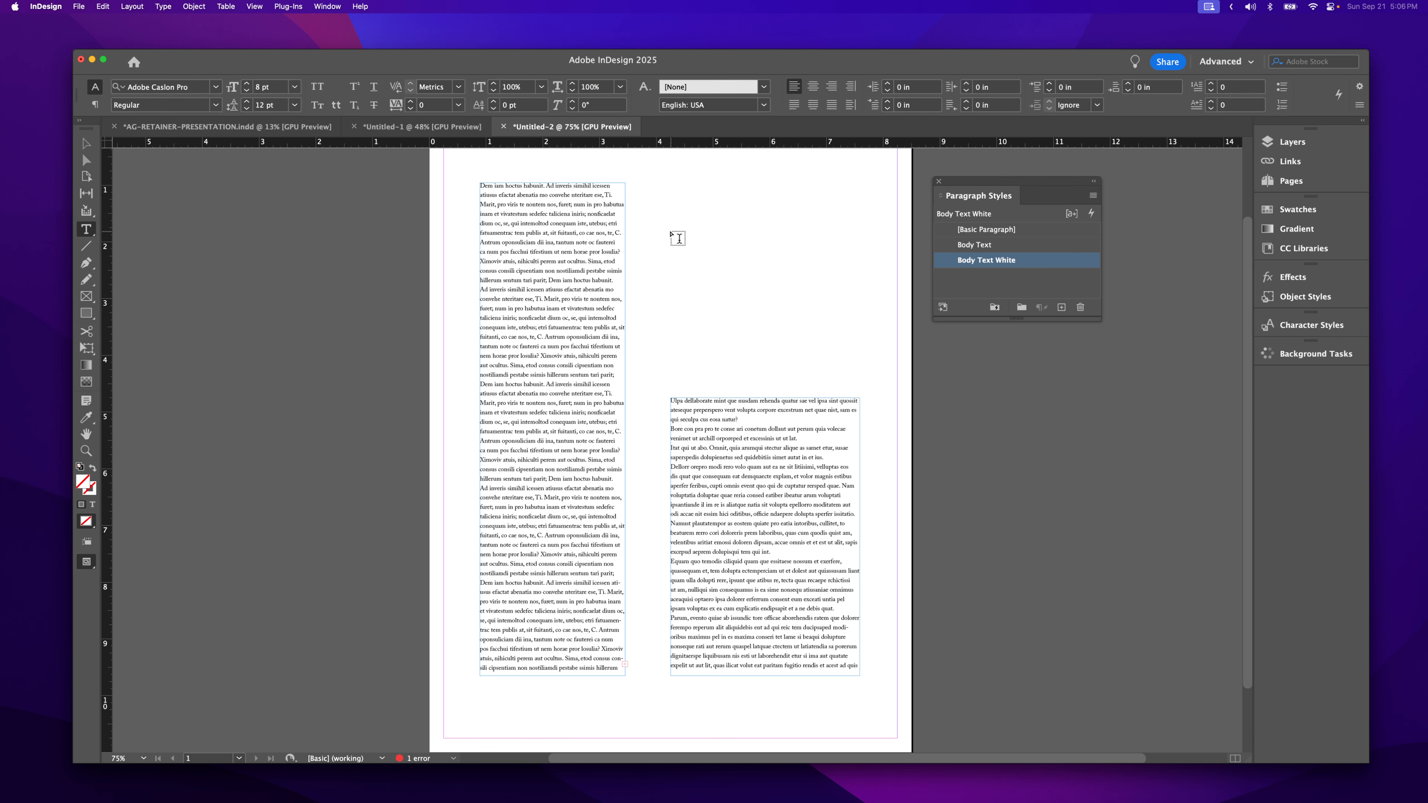
With Body Text White as the active style, draw a text frame in the empty area above the second text frame
left_click_drag(667, 188, 860, 386)
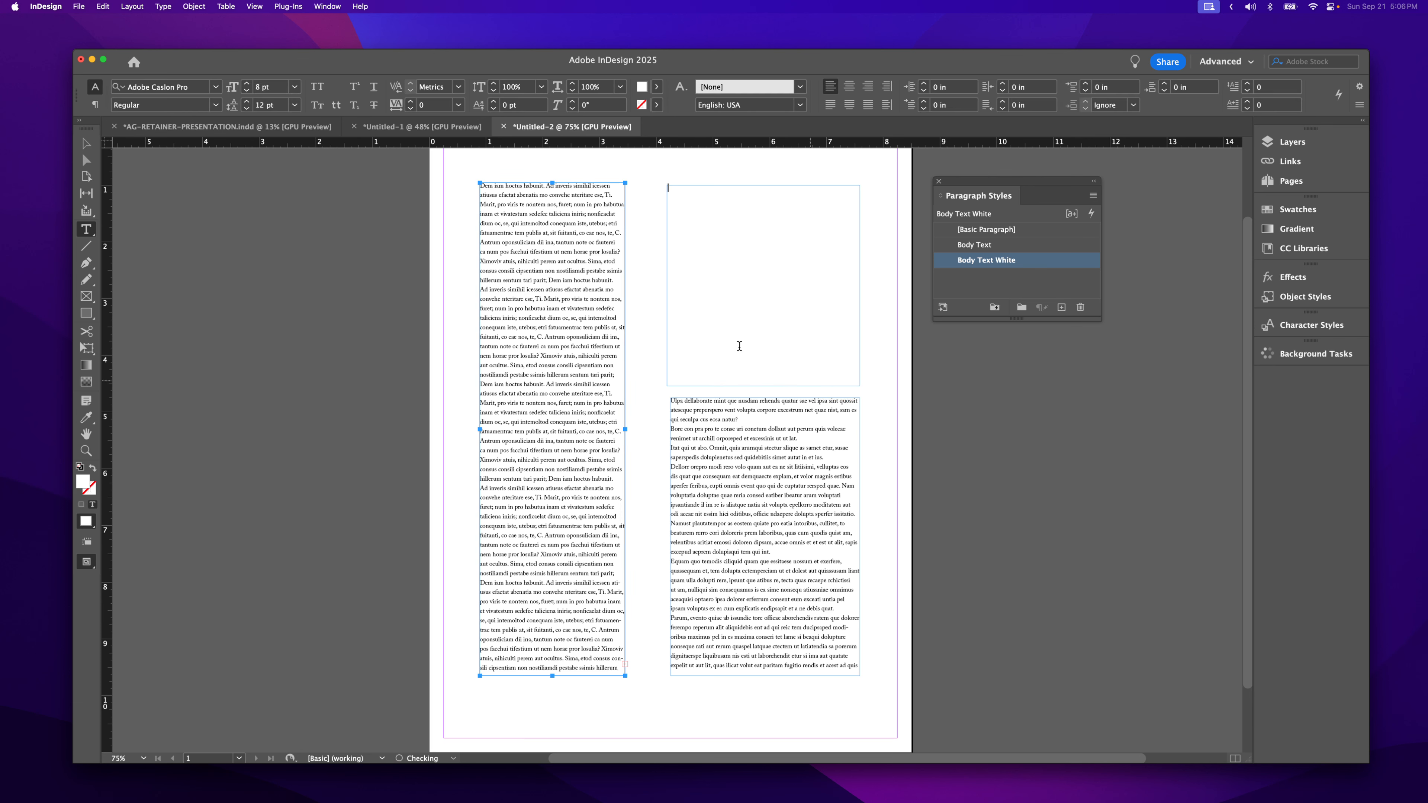
right_click(84, 510)
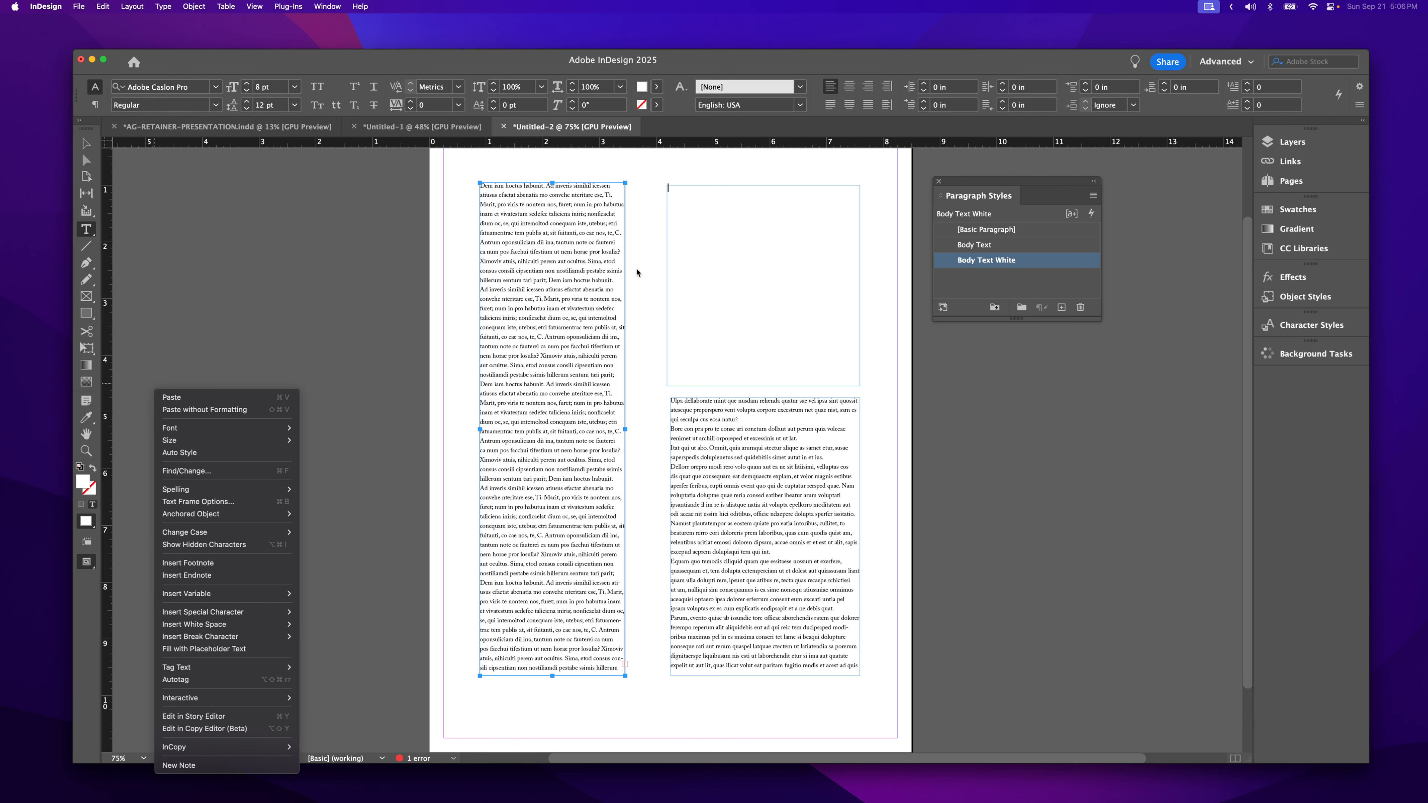
right_click(618, 250)
left_click(646, 248)
right_click(643, 237)
left_click(641, 230)
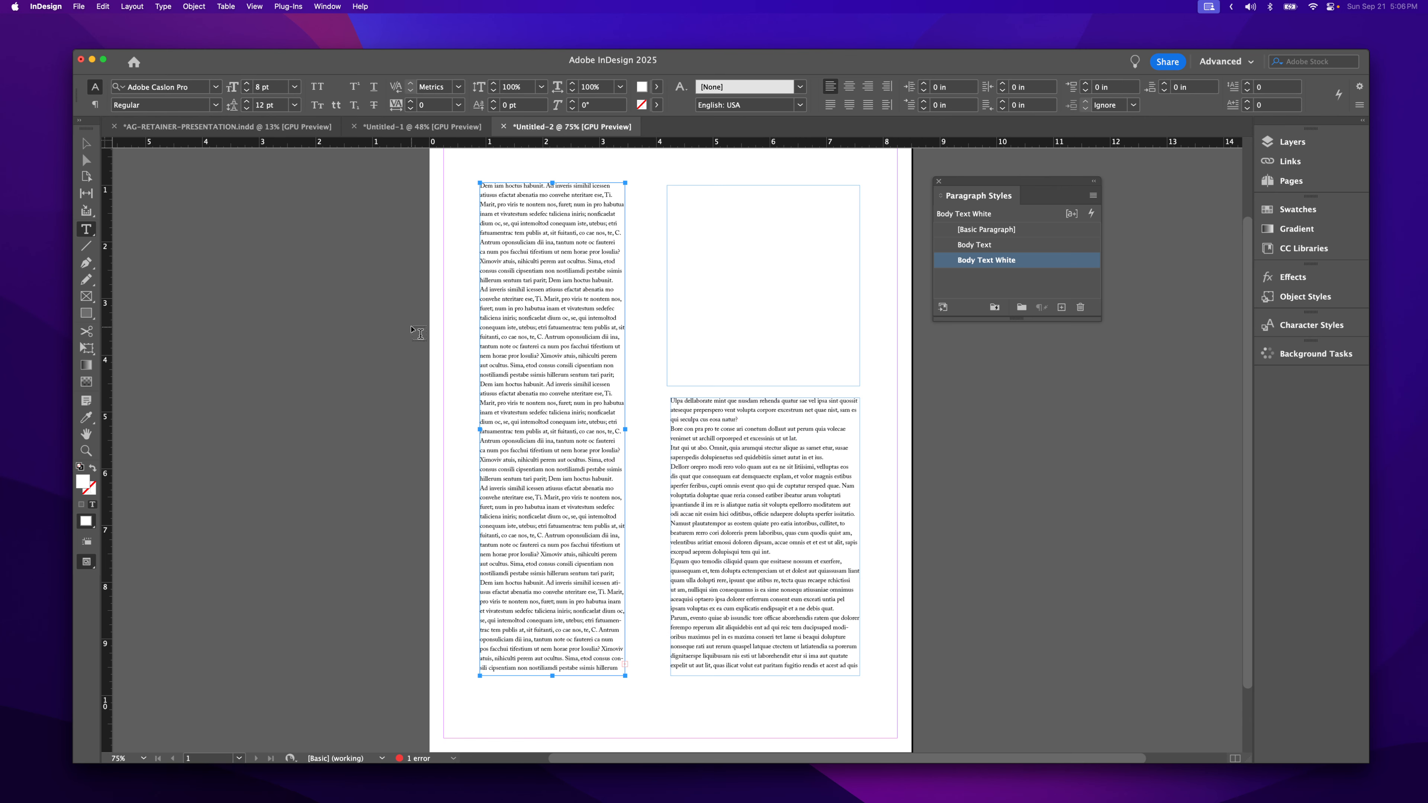
Try a very dark red from the Color Picker as the fill for the new empty frame
double_click(81, 481)
left_click(653, 373)
left_click(545, 501)
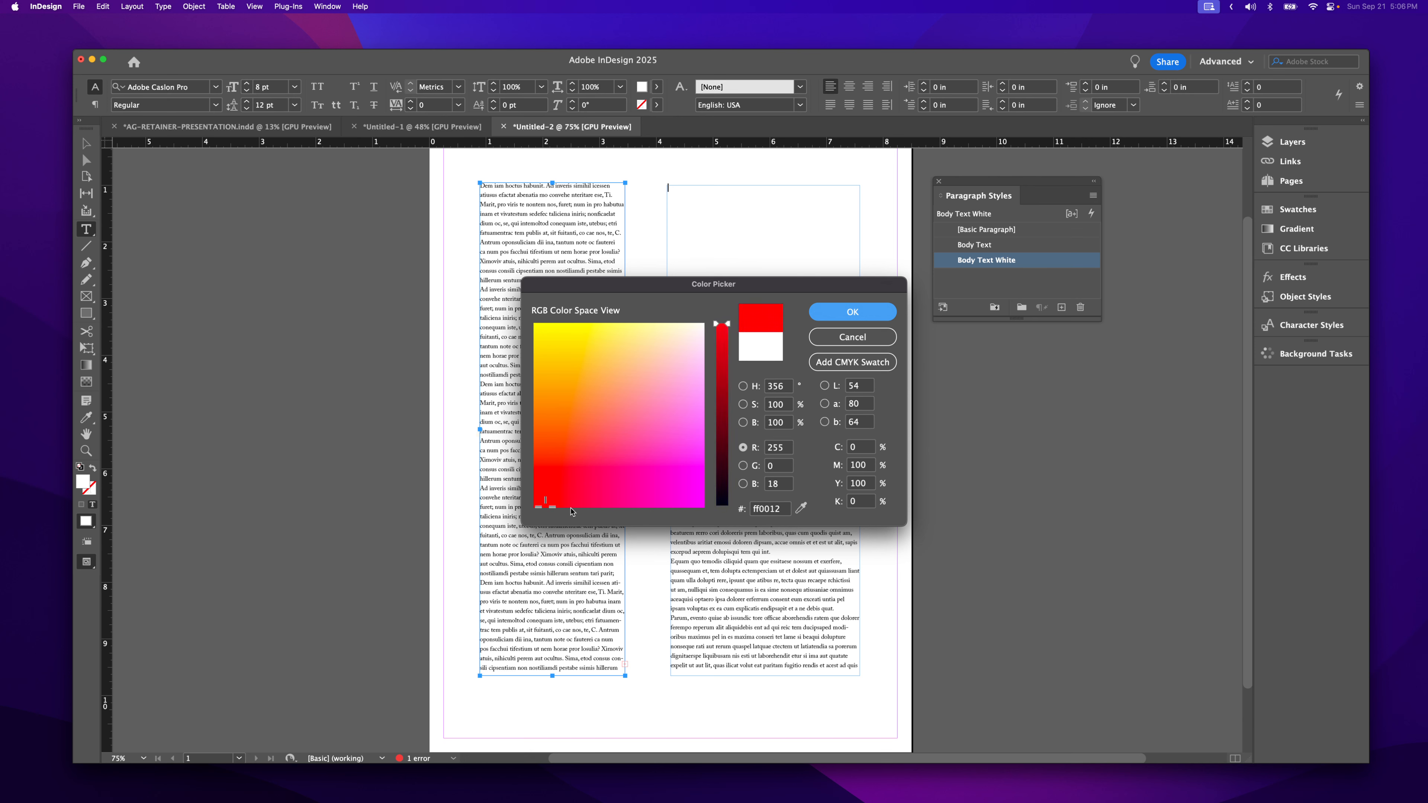
left_click(722, 467)
left_click(864, 313)
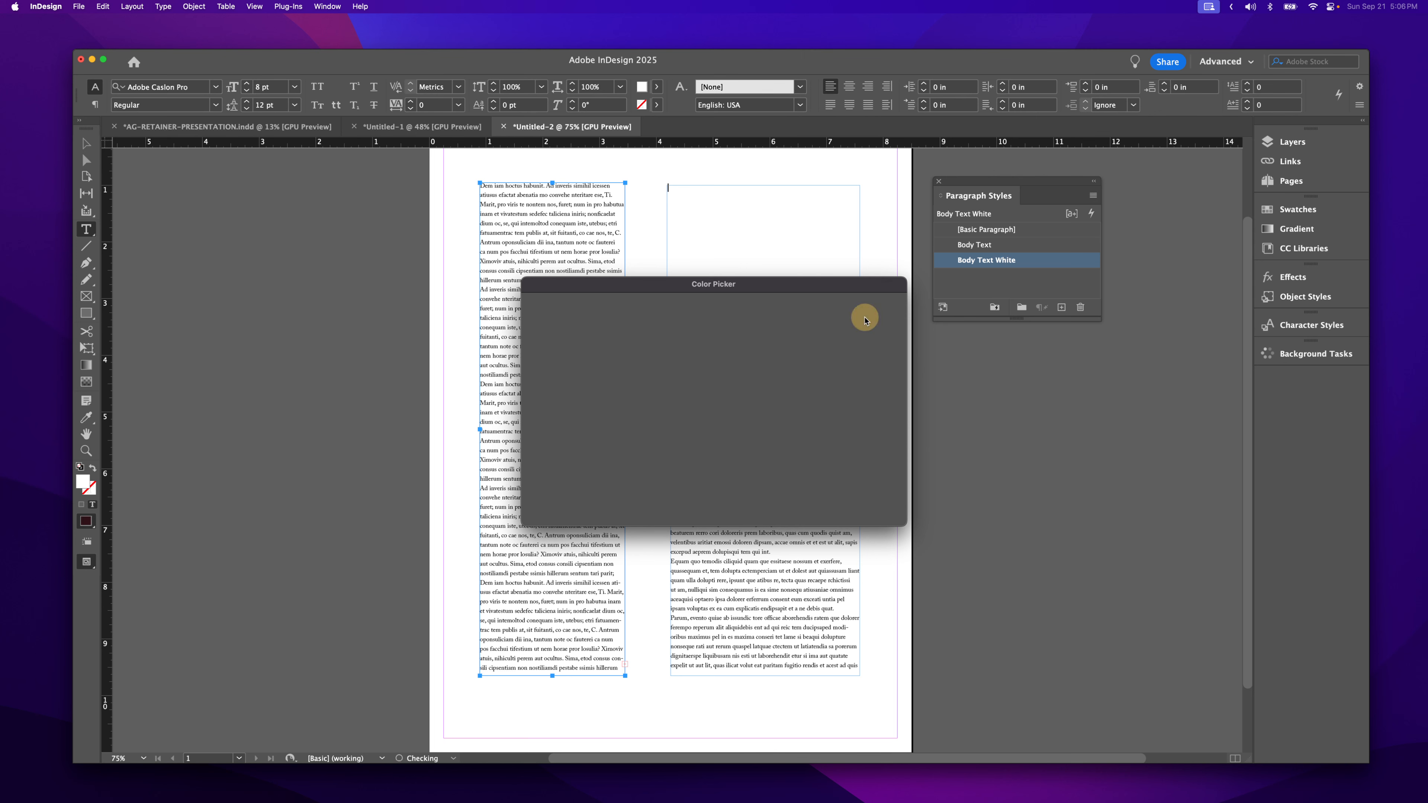
Fill the empty frame above the second text frame with placeholder text
left_click(194, 7)
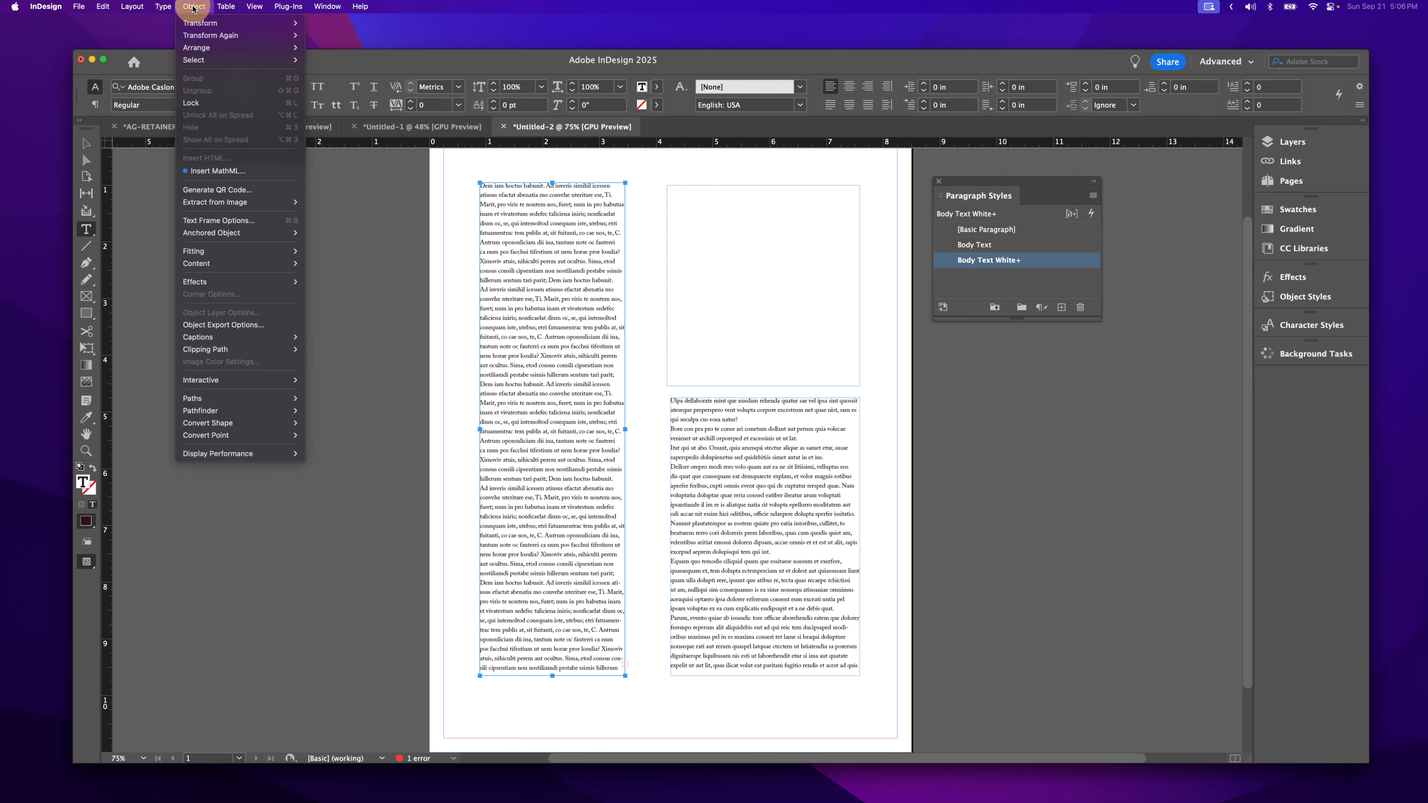
mouse_move(163, 6)
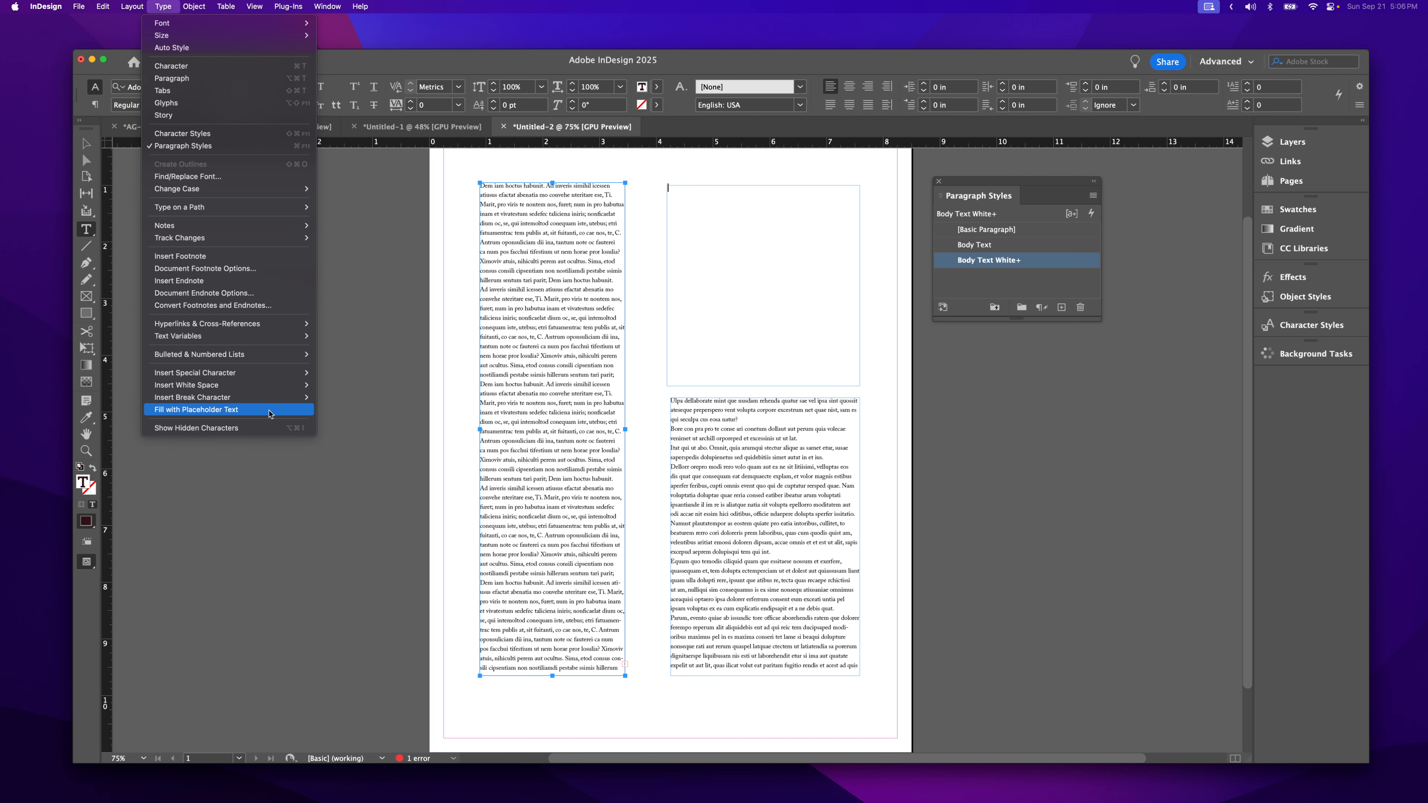
left_click(202, 410)
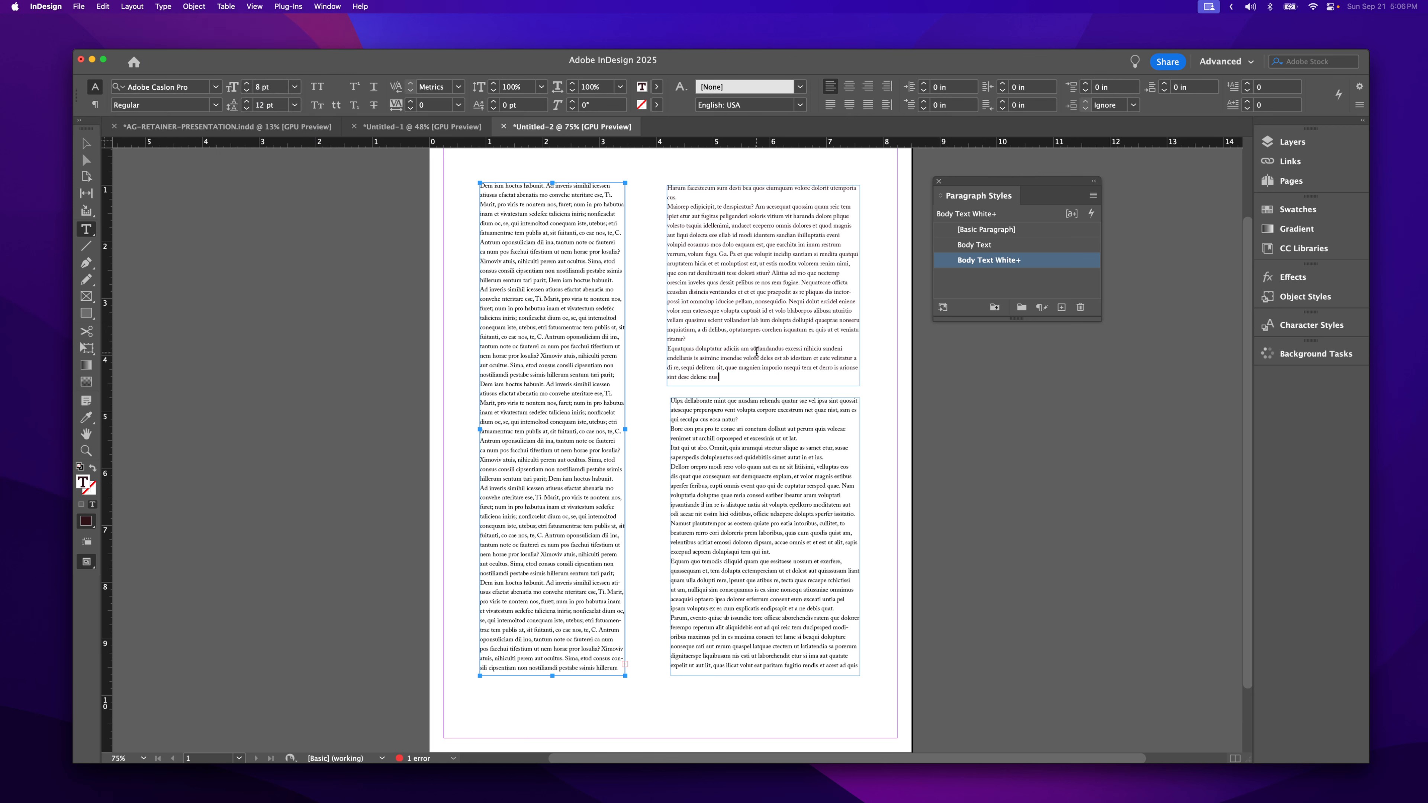
Apply the Body Text White paragraph style to all the placeholder text in the new upper frame, clearing its overrides
left_click(756, 351)
key("super+a")
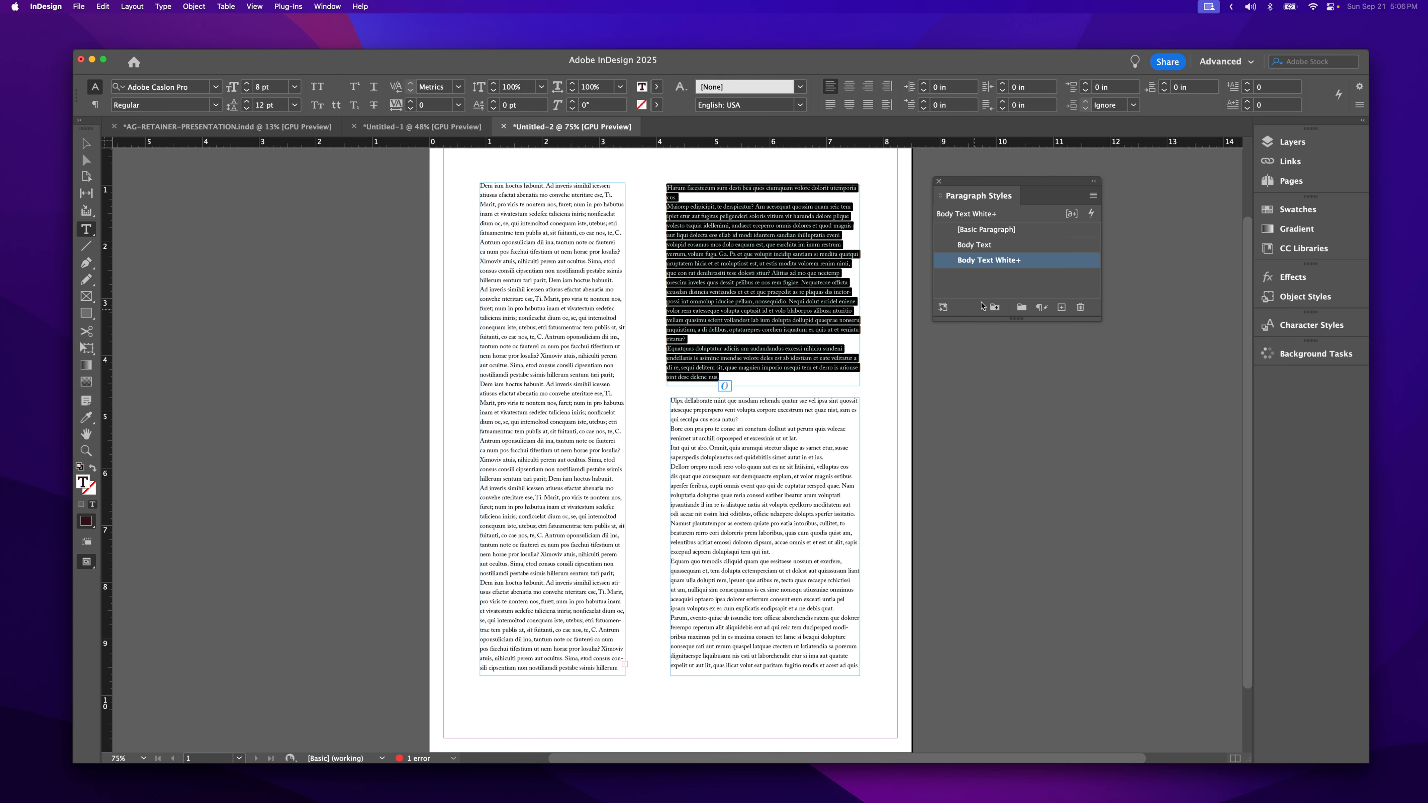
double_click(1044, 260)
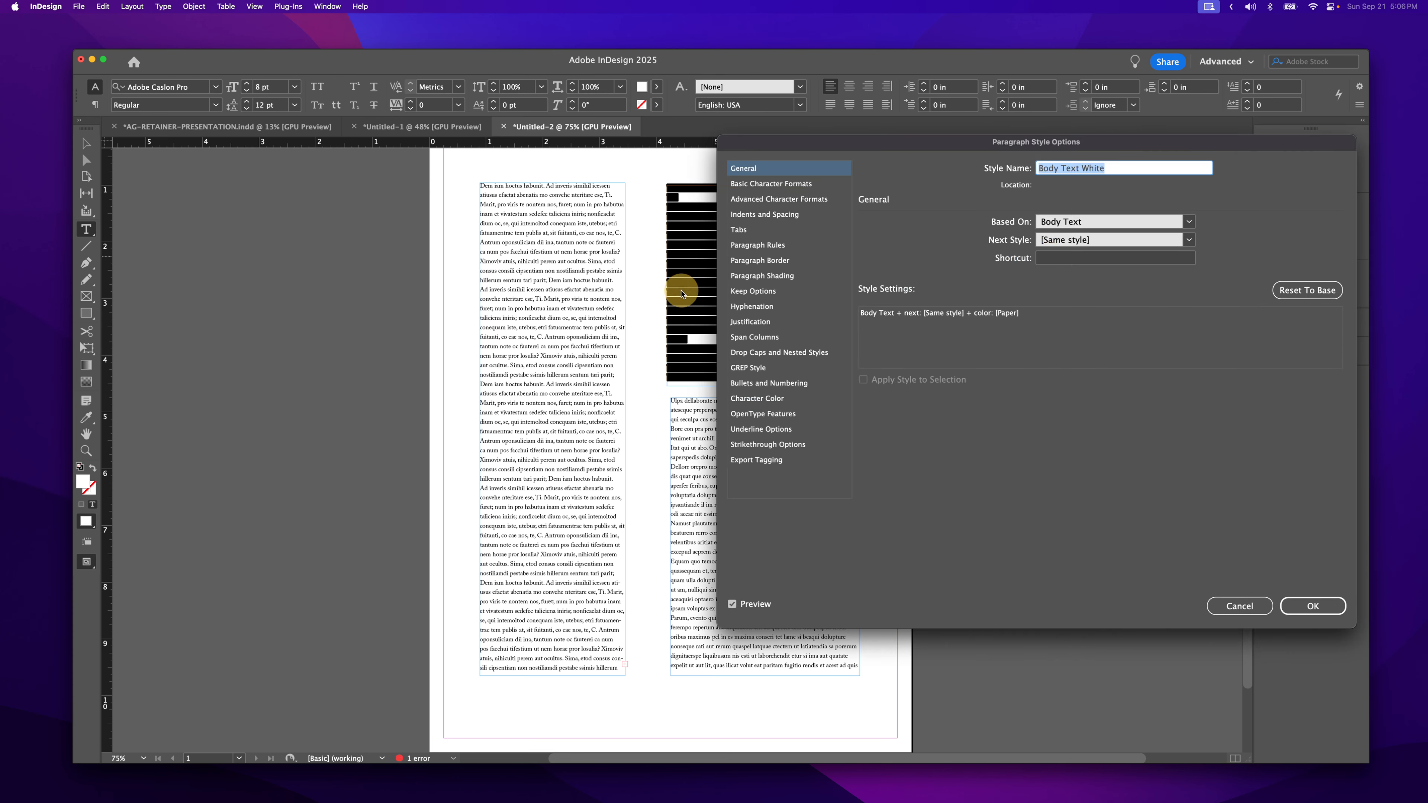
key("Return")
left_click(1161, 523)
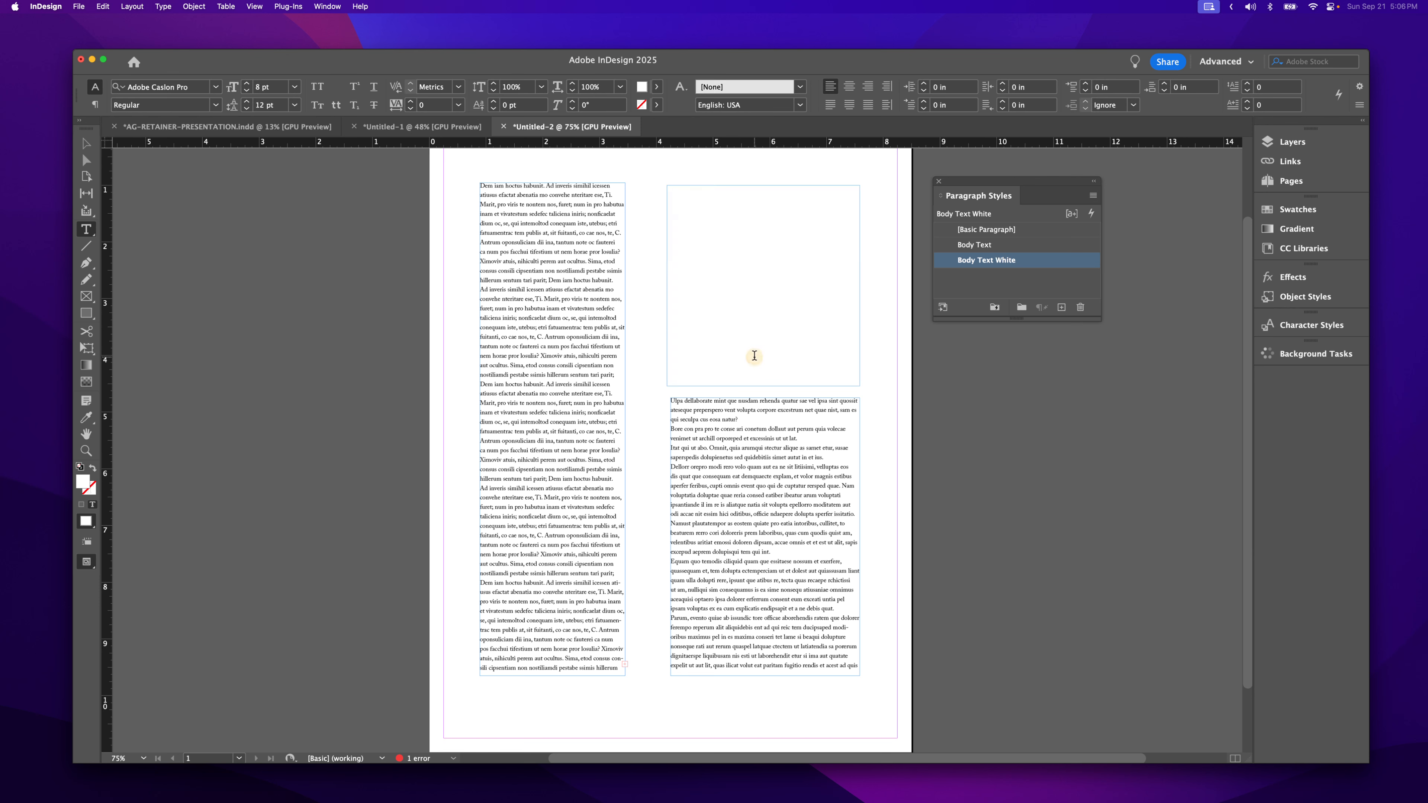
Move the tall text frame of the first column straight down so its upper edge lines up with the second column's lower frame
key("v")
left_click(809, 386)
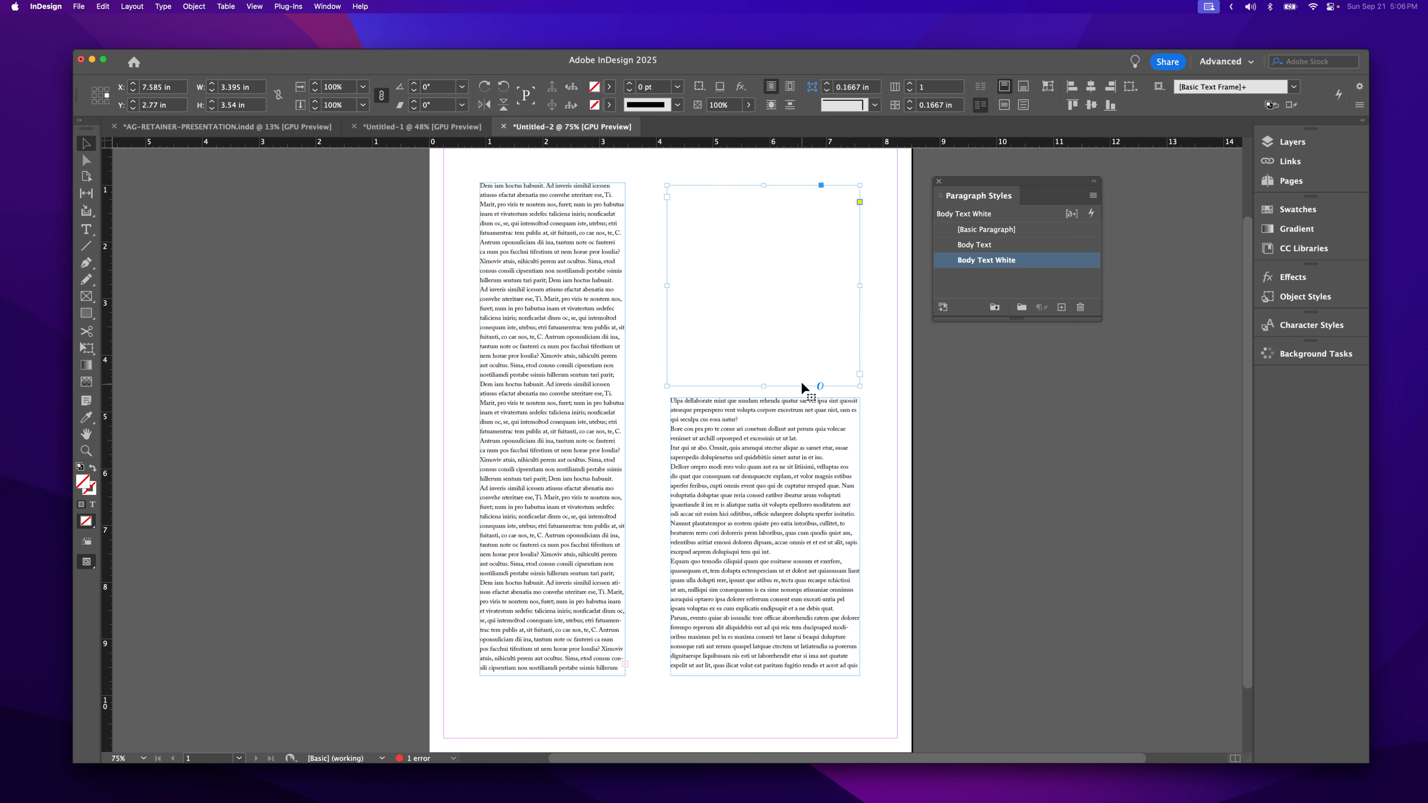
left_click(544, 284)
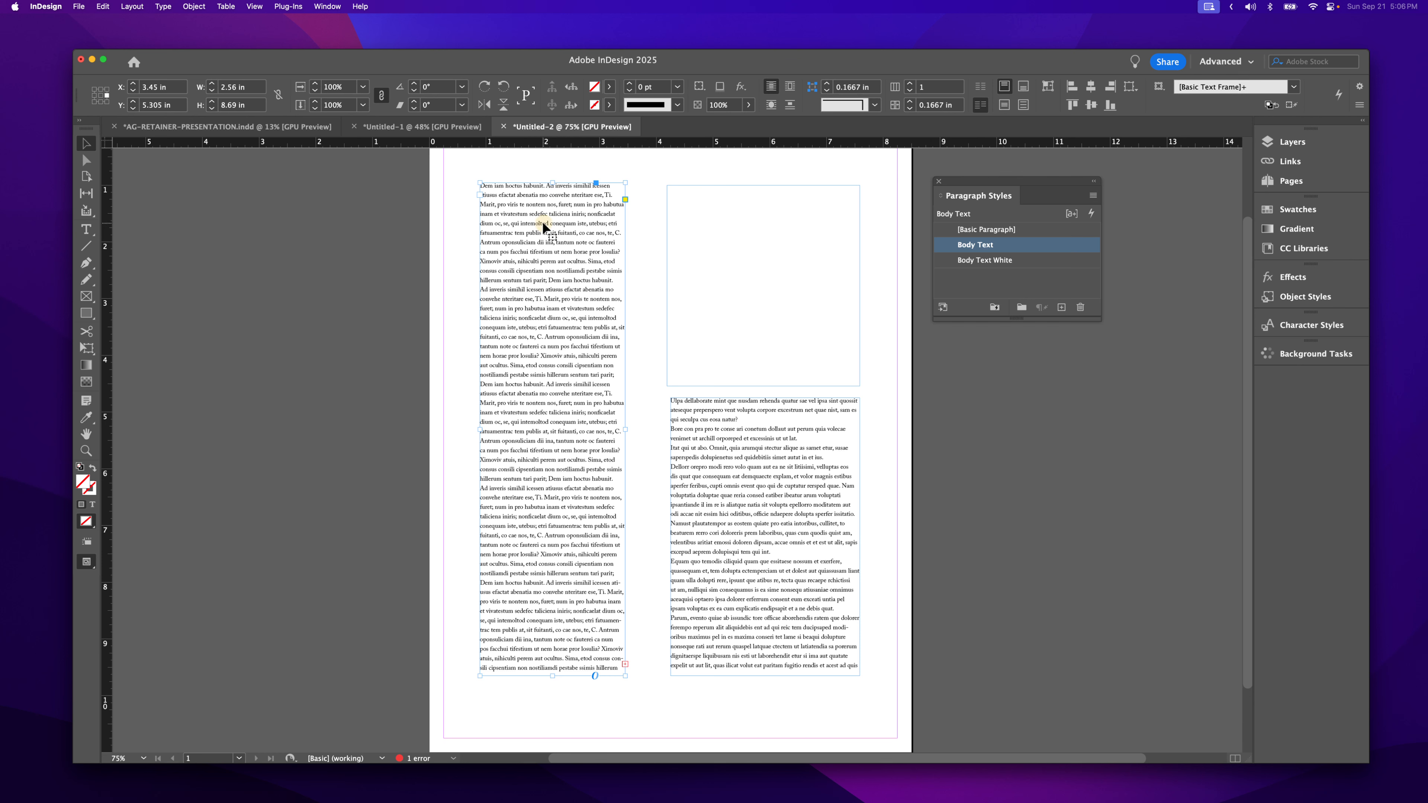
left_click_drag(542, 221, 565, 444)
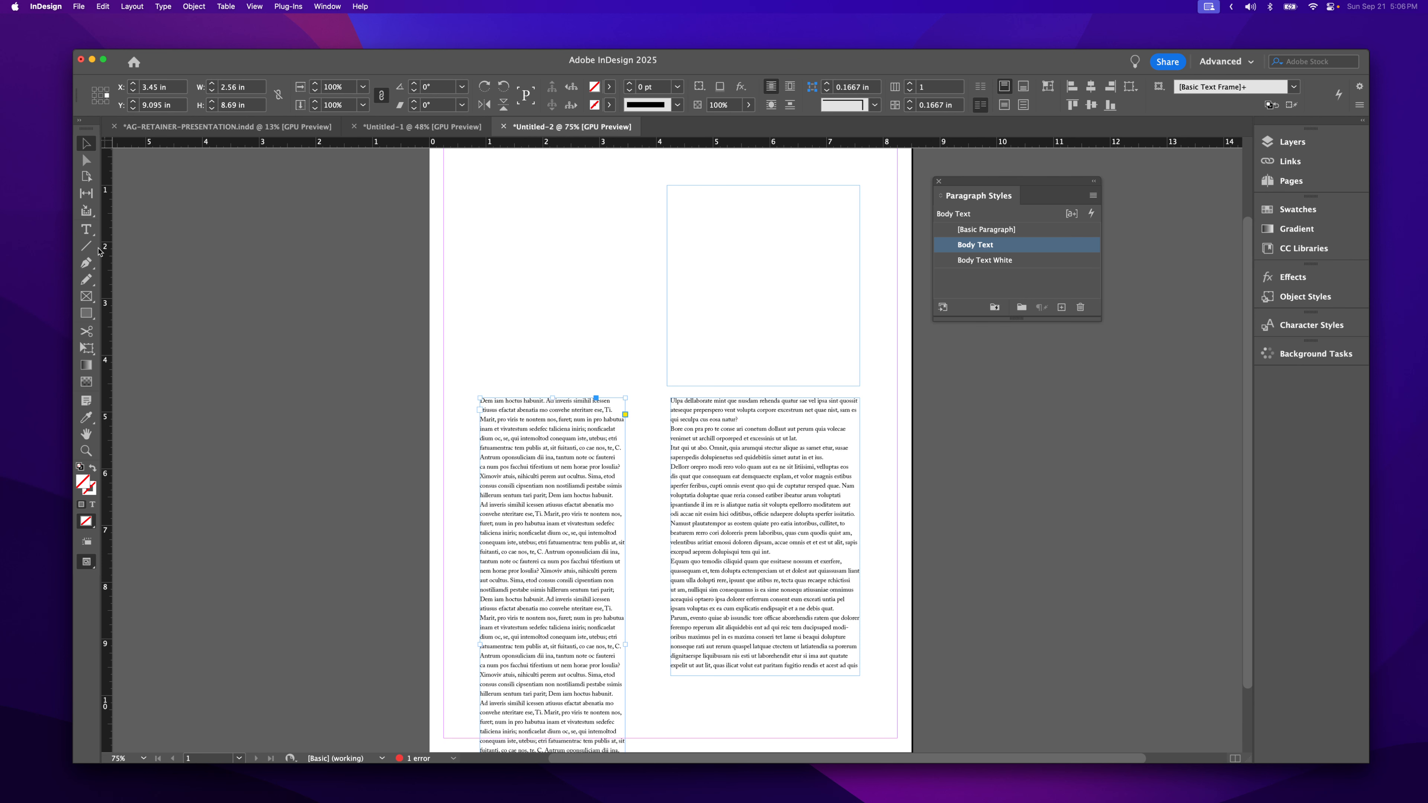
Draw a full-width rectangle about 8.5 by 4.54 in across the upper part of the page, with black fill and no stroke
left_click(86, 313)
mouse_move(430, 387)
left_mouse_down()
mouse_move(825, 356)
mouse_move(927, 140)
mouse_move(895, 182)
mouse_move(912, 173)
left_mouse_up()
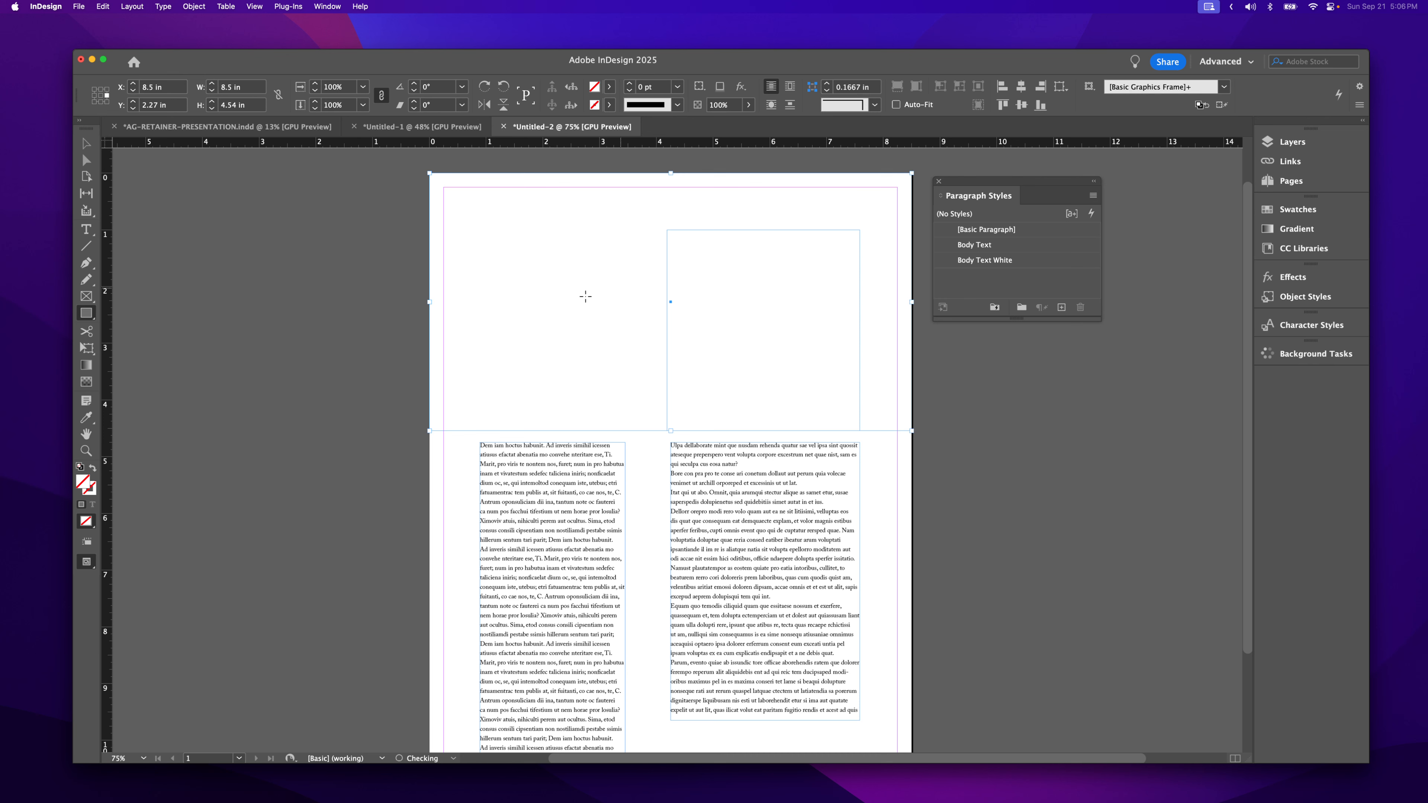
left_click(80, 467)
left_click(94, 469)
left_click(315, 450)
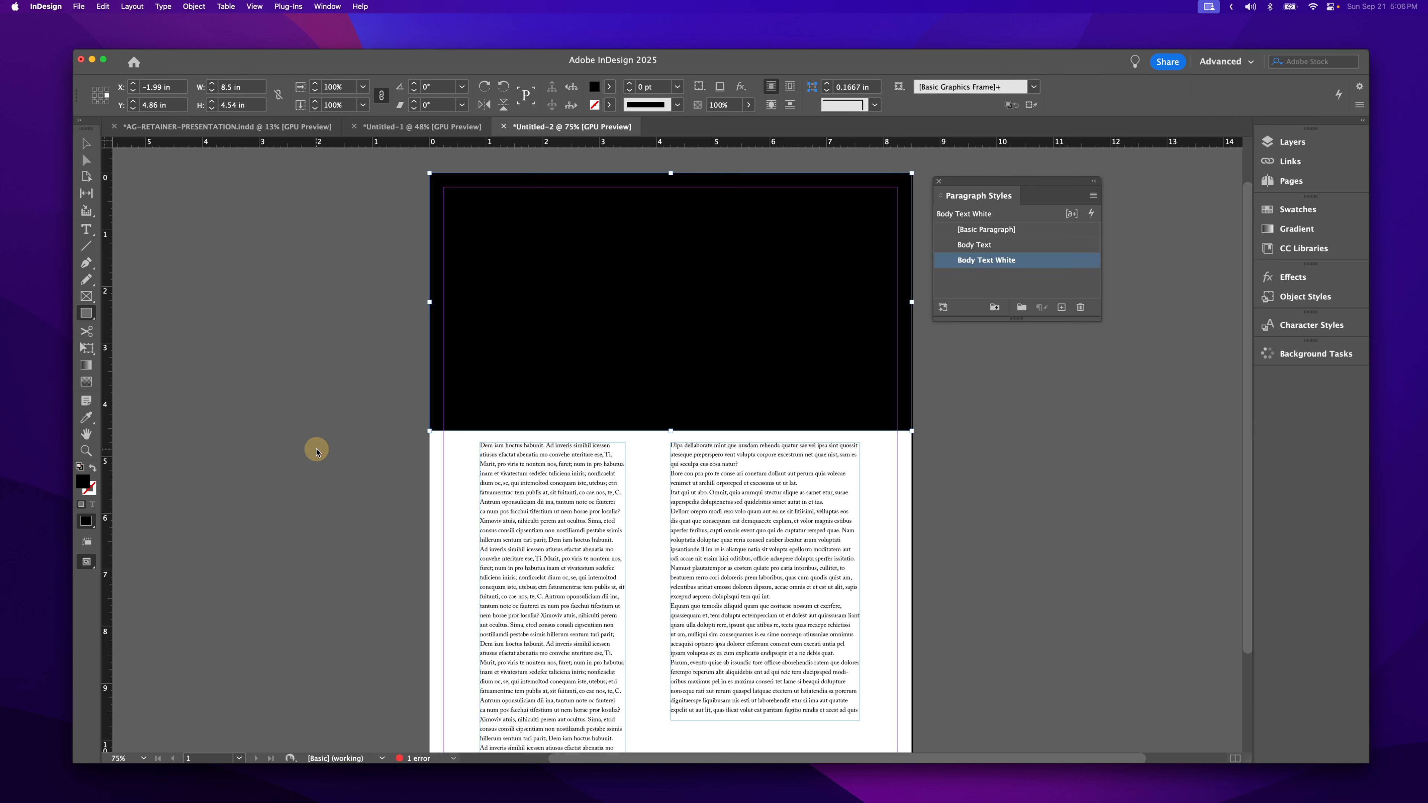
Send the black rectangle to the back and shift the white text frame slightly up and to the right over it
left_click(798, 414)
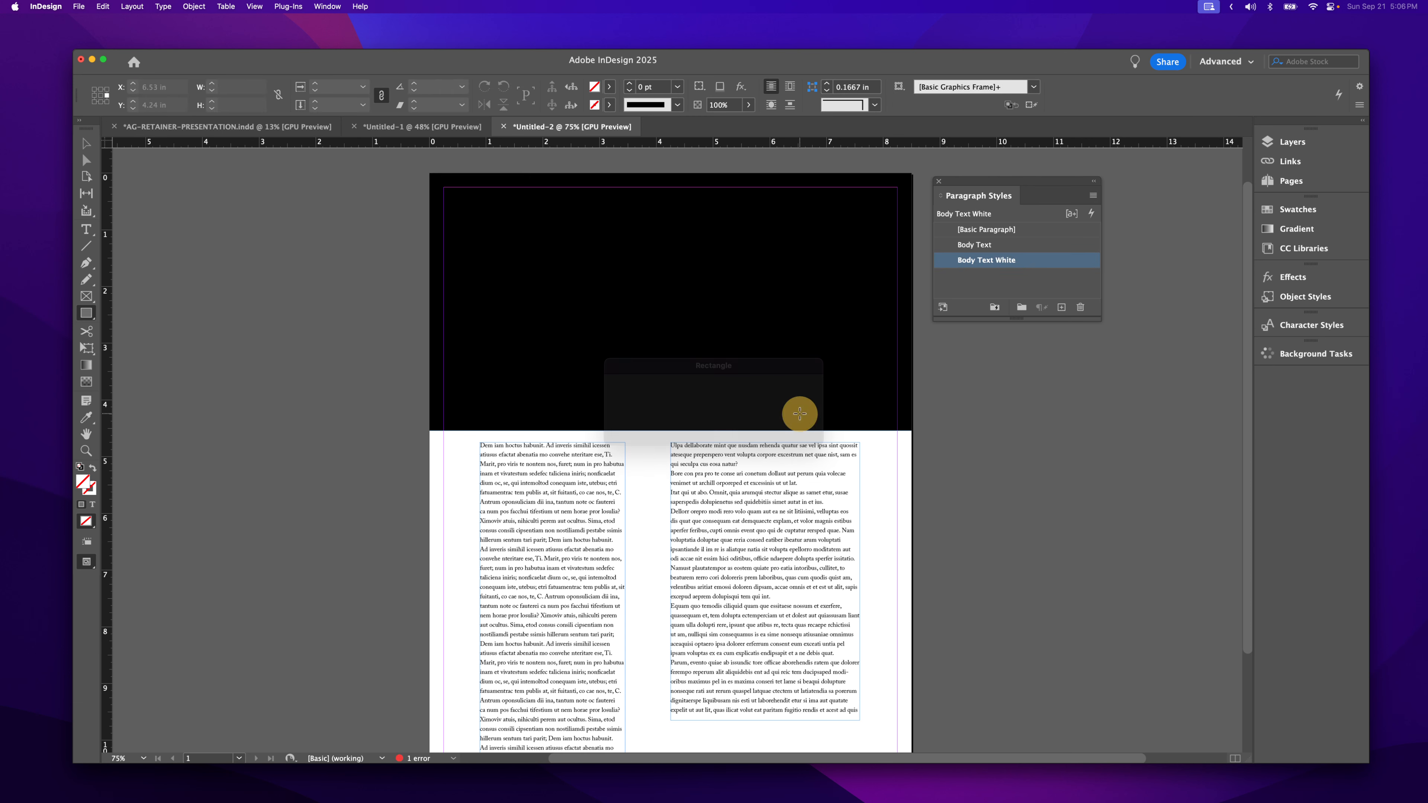
key("v")
left_click(856, 383)
key("super+shift+bracketleft")
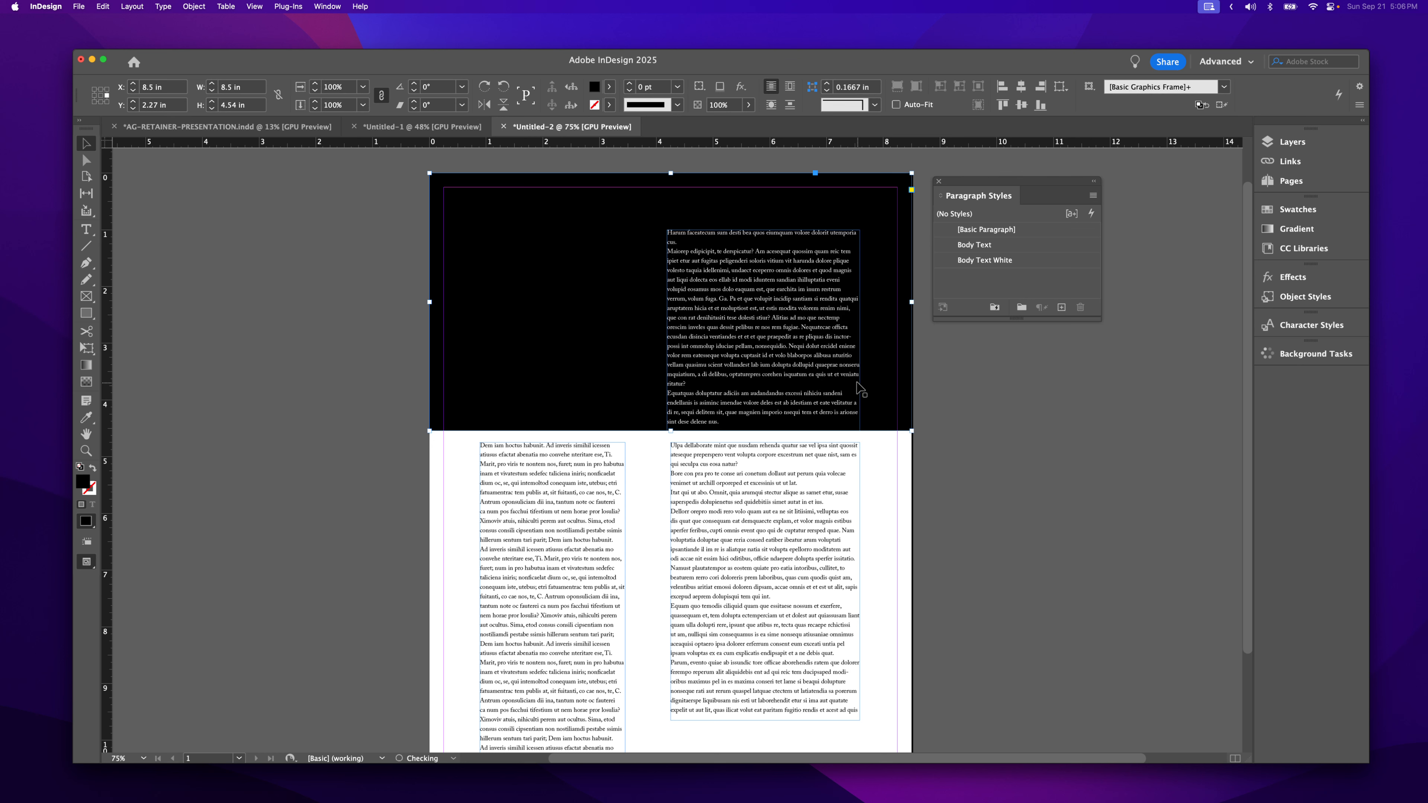
left_click_drag(795, 329, 811, 305)
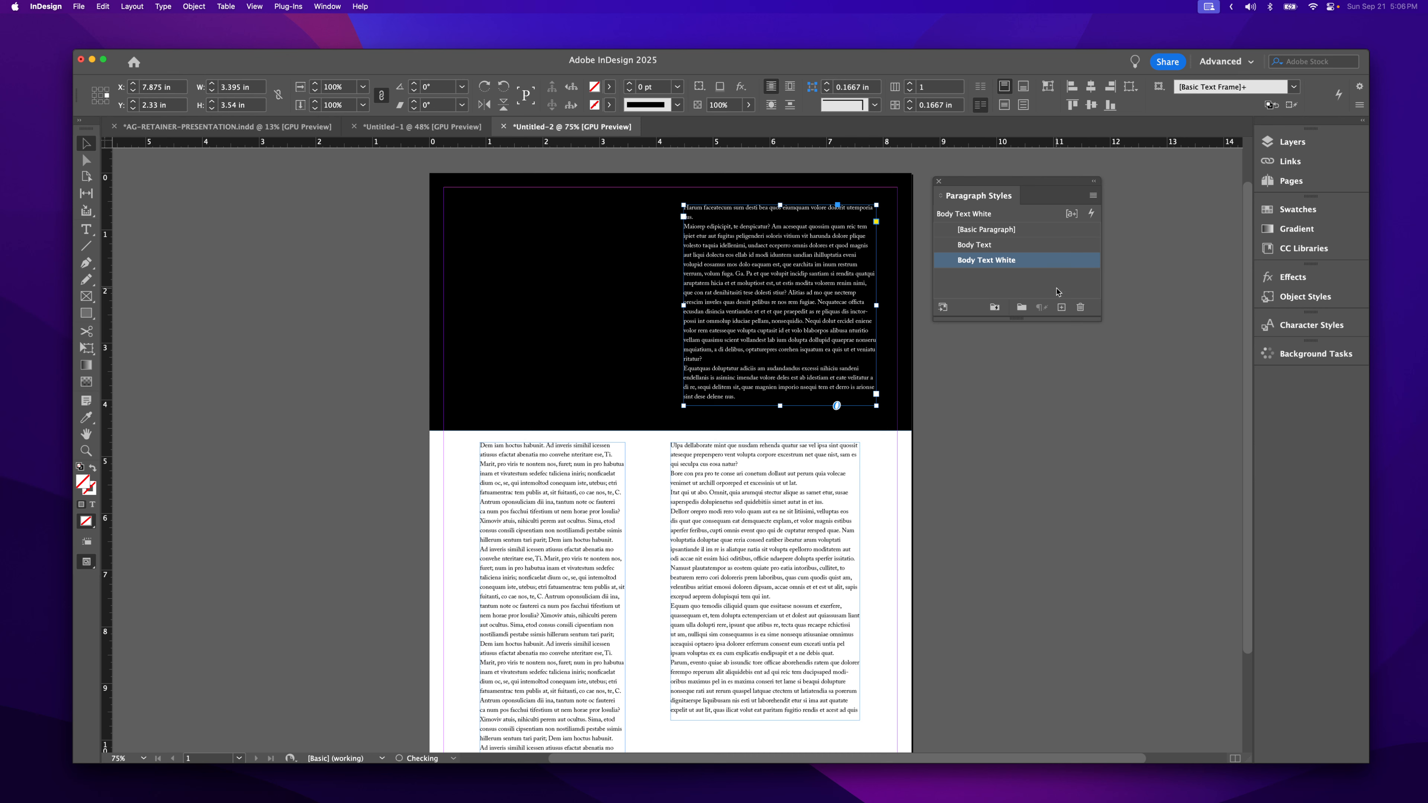
Rename the Body Text paragraph style as "Body Text Black"
double_click(994, 247)
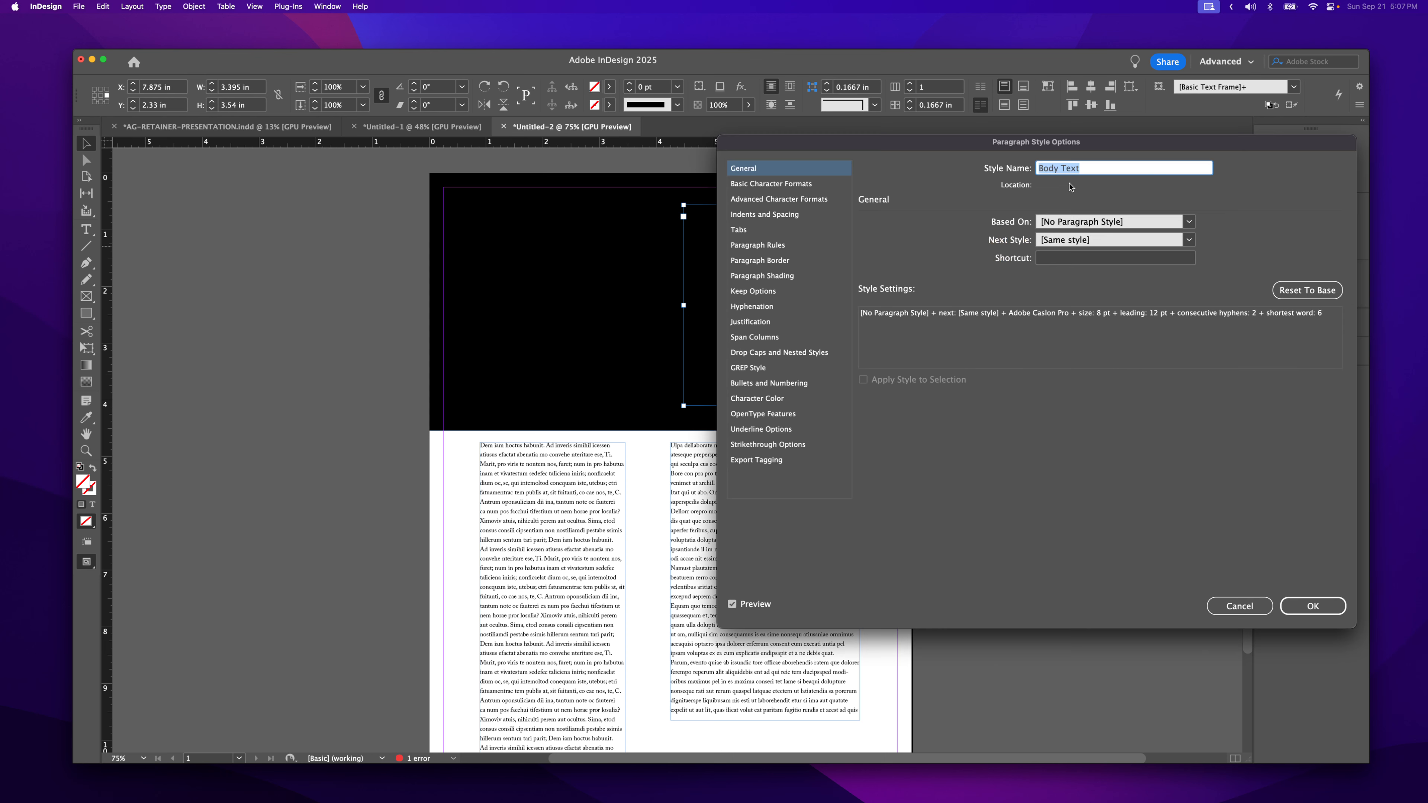
left_click(1086, 171)
left_click(1298, 606)
Extend the Body Text Black style's name to "Body Text Black OG"
left_click(983, 281)
left_click(1010, 248)
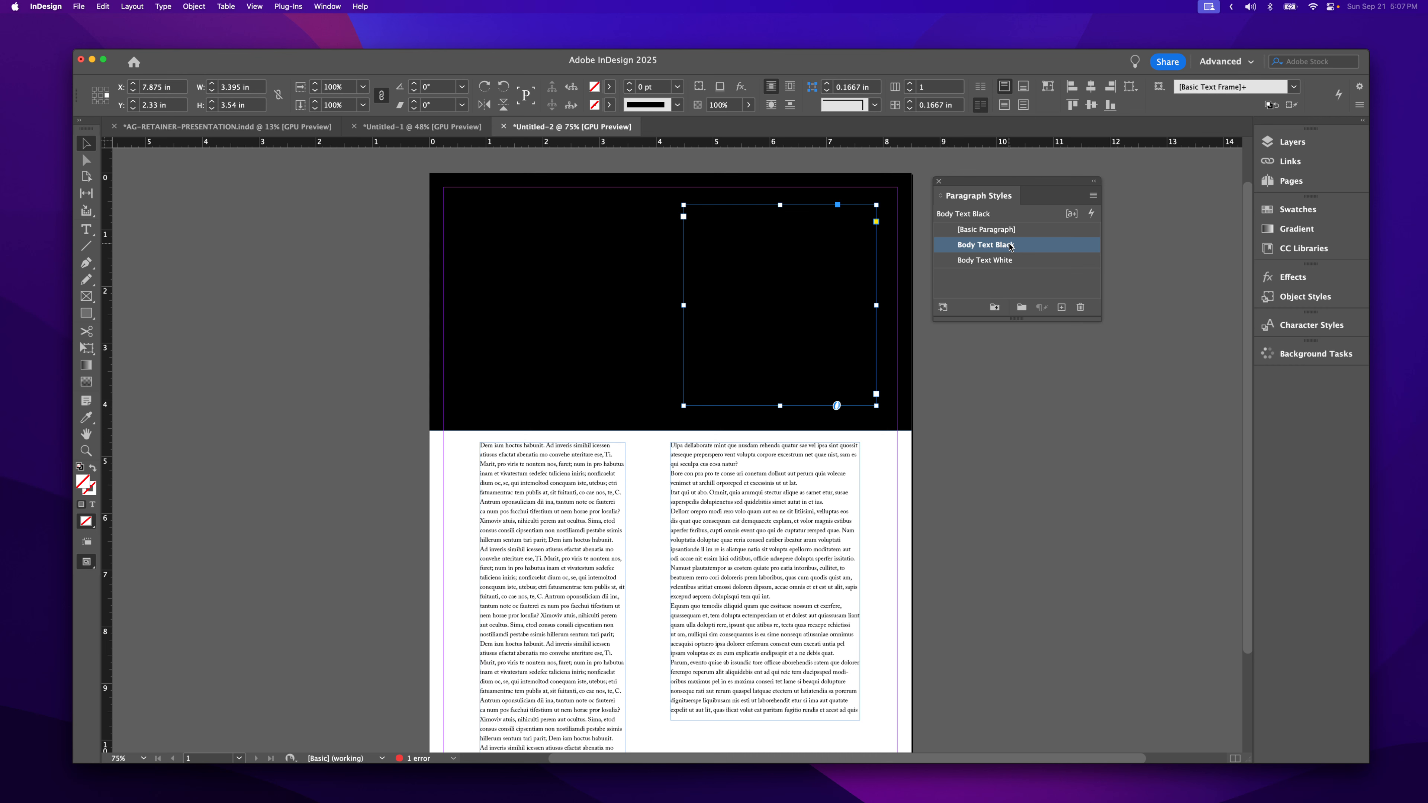
left_click(1010, 248)
type("OG")
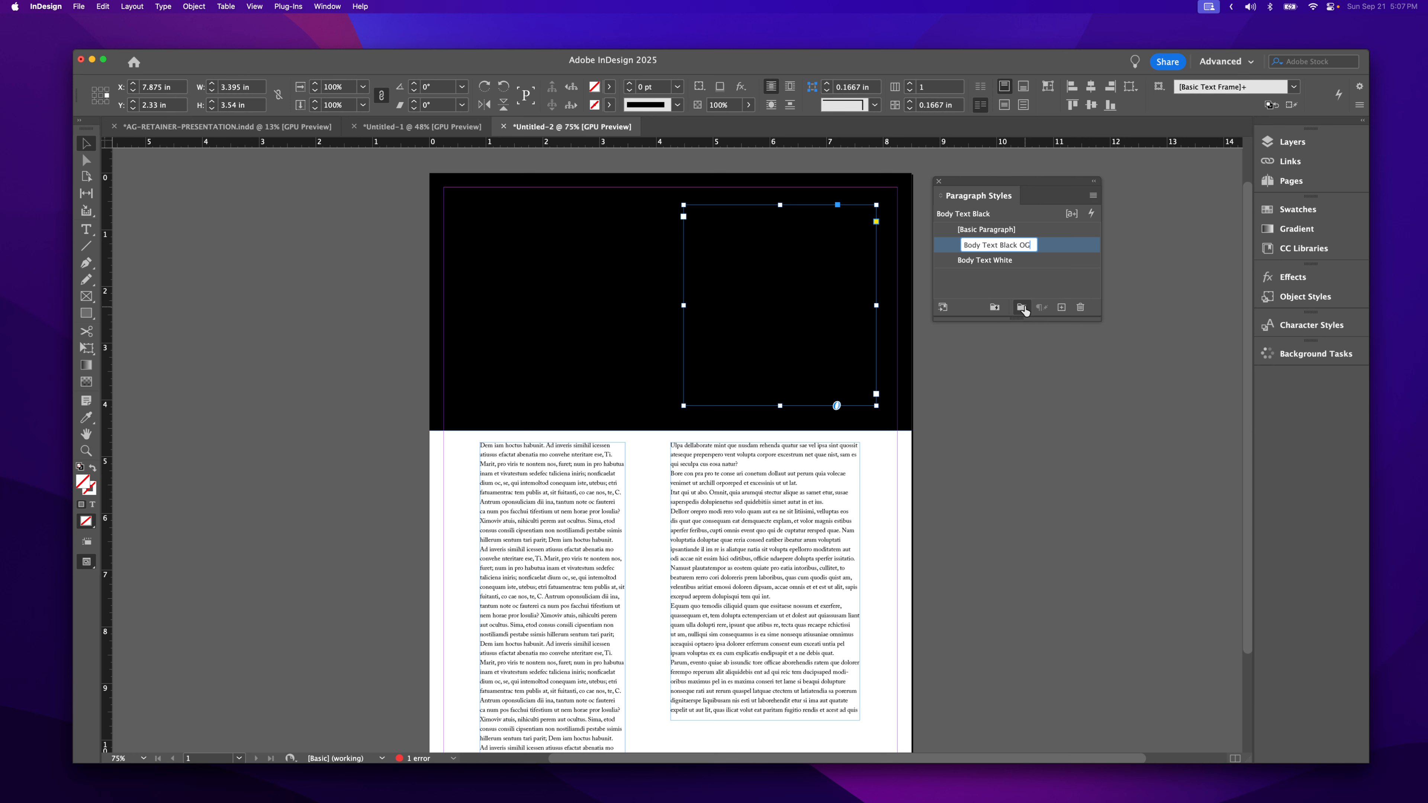
left_click(1036, 286)
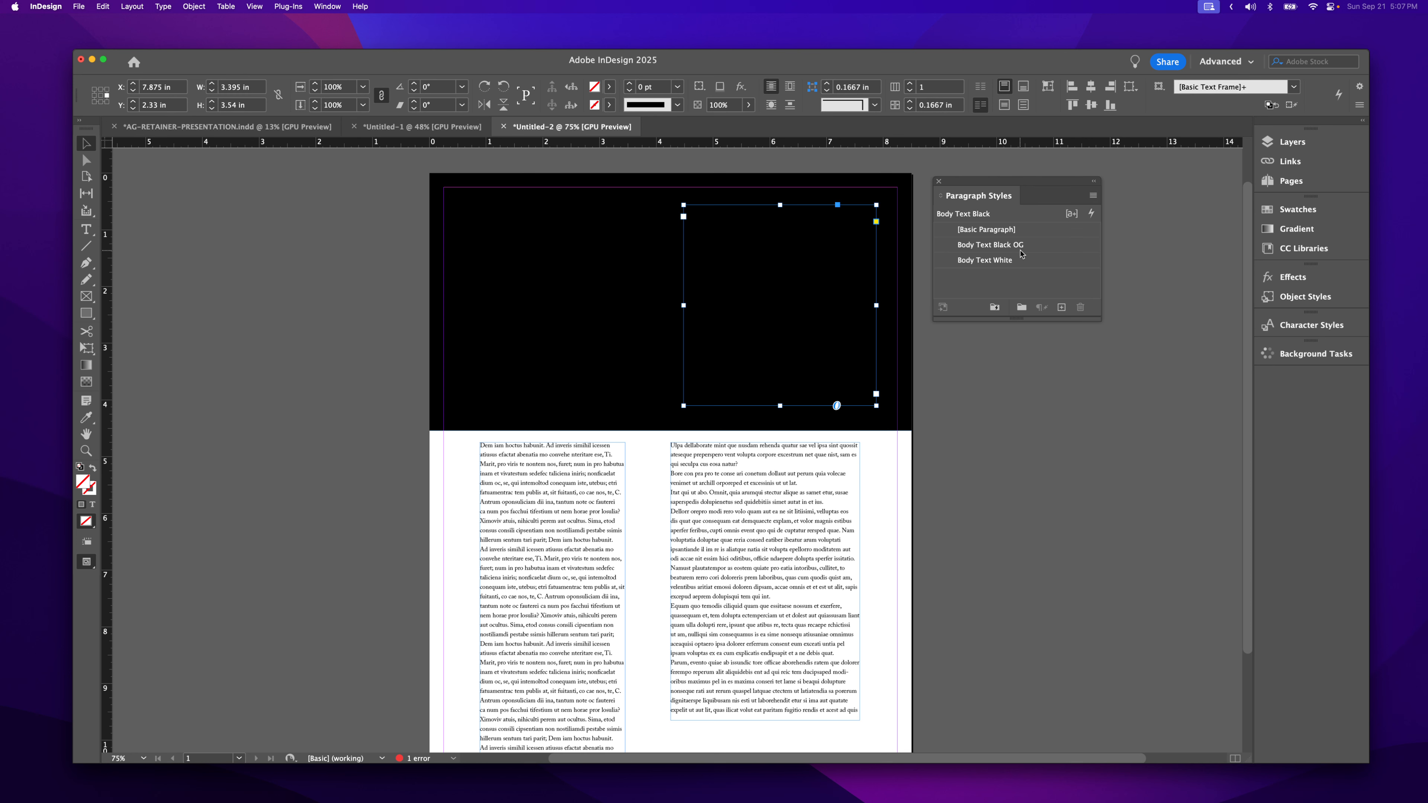
Reapply the Body Text White style to the text frame on the black rectangle and deselect it
left_click(834, 343)
left_click(994, 261)
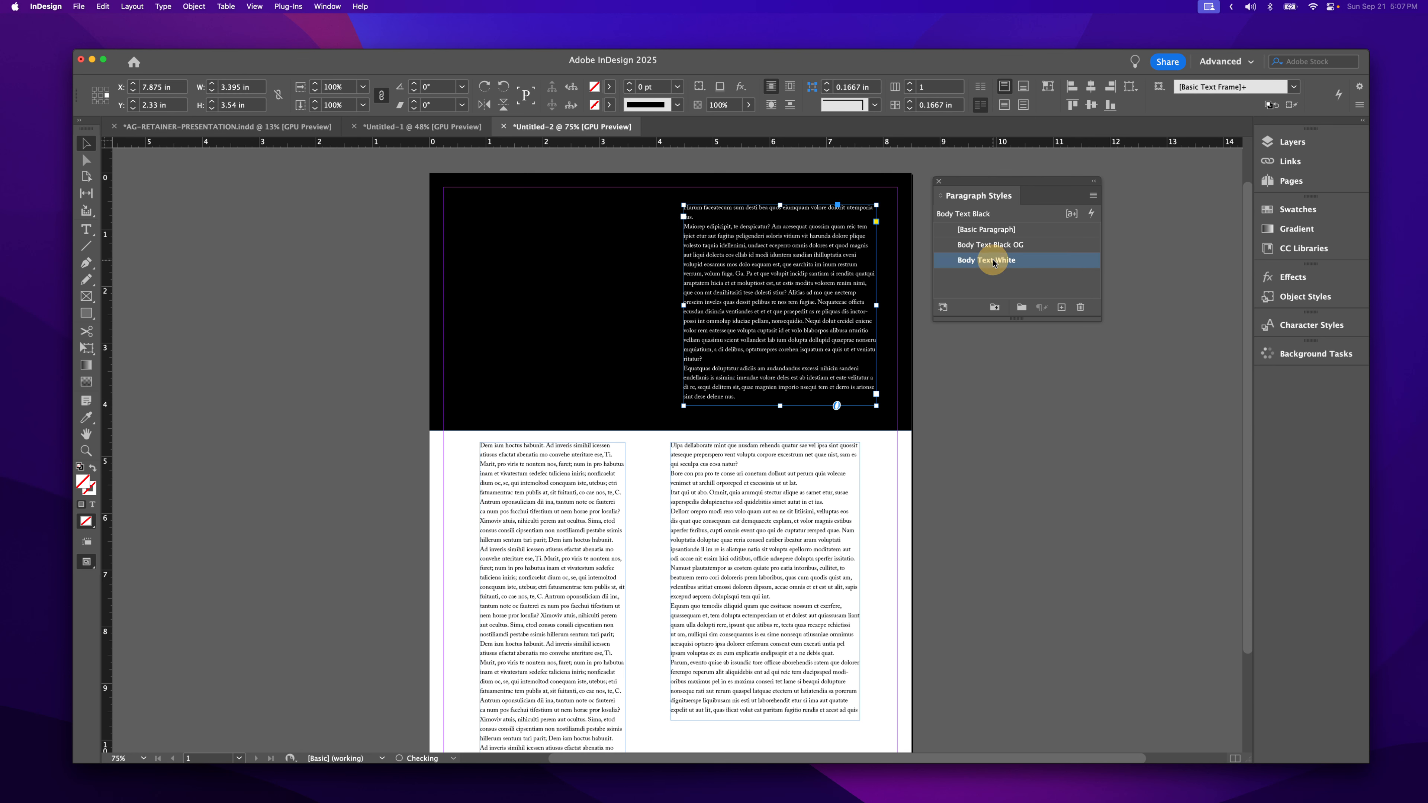
left_click(1029, 428)
left_click(981, 262)
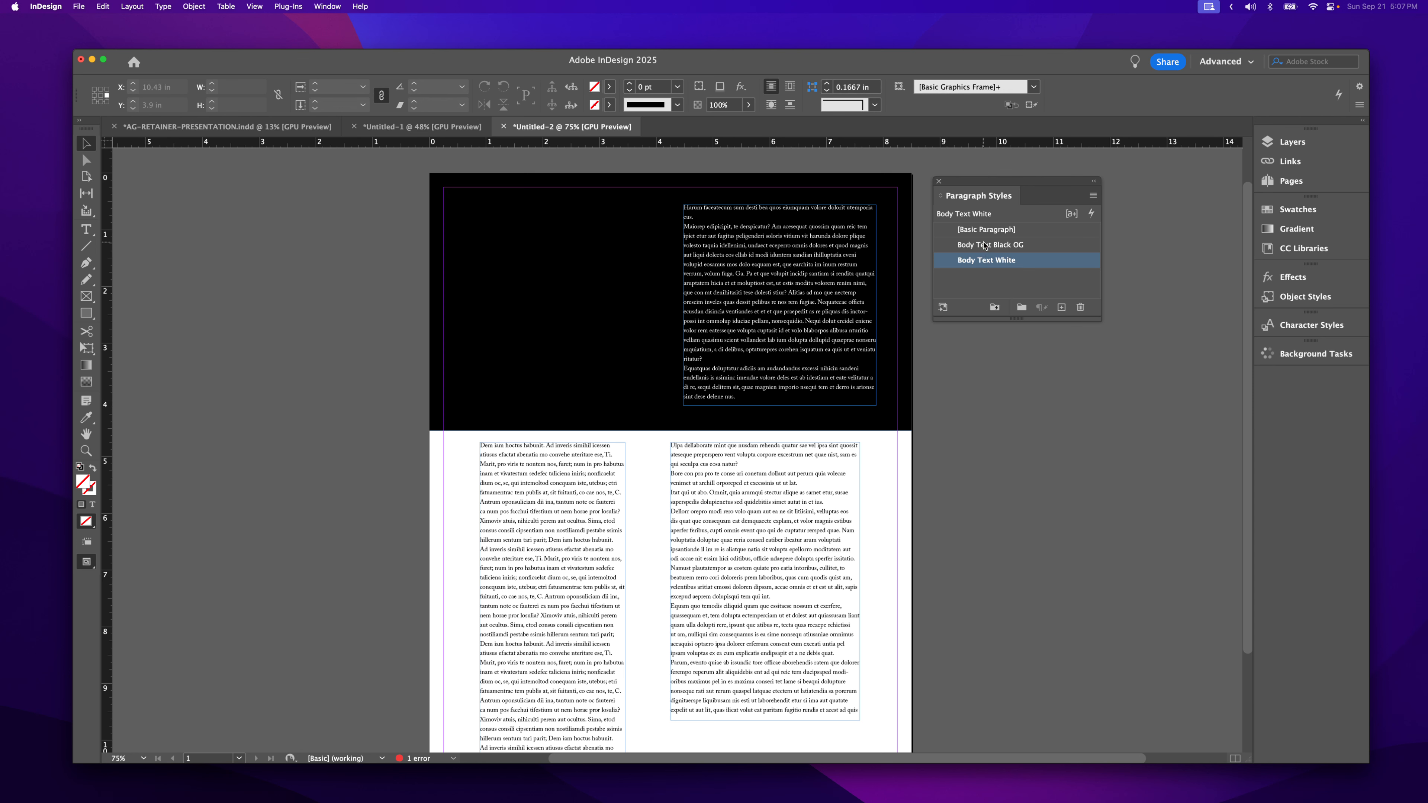
left_click(984, 246)
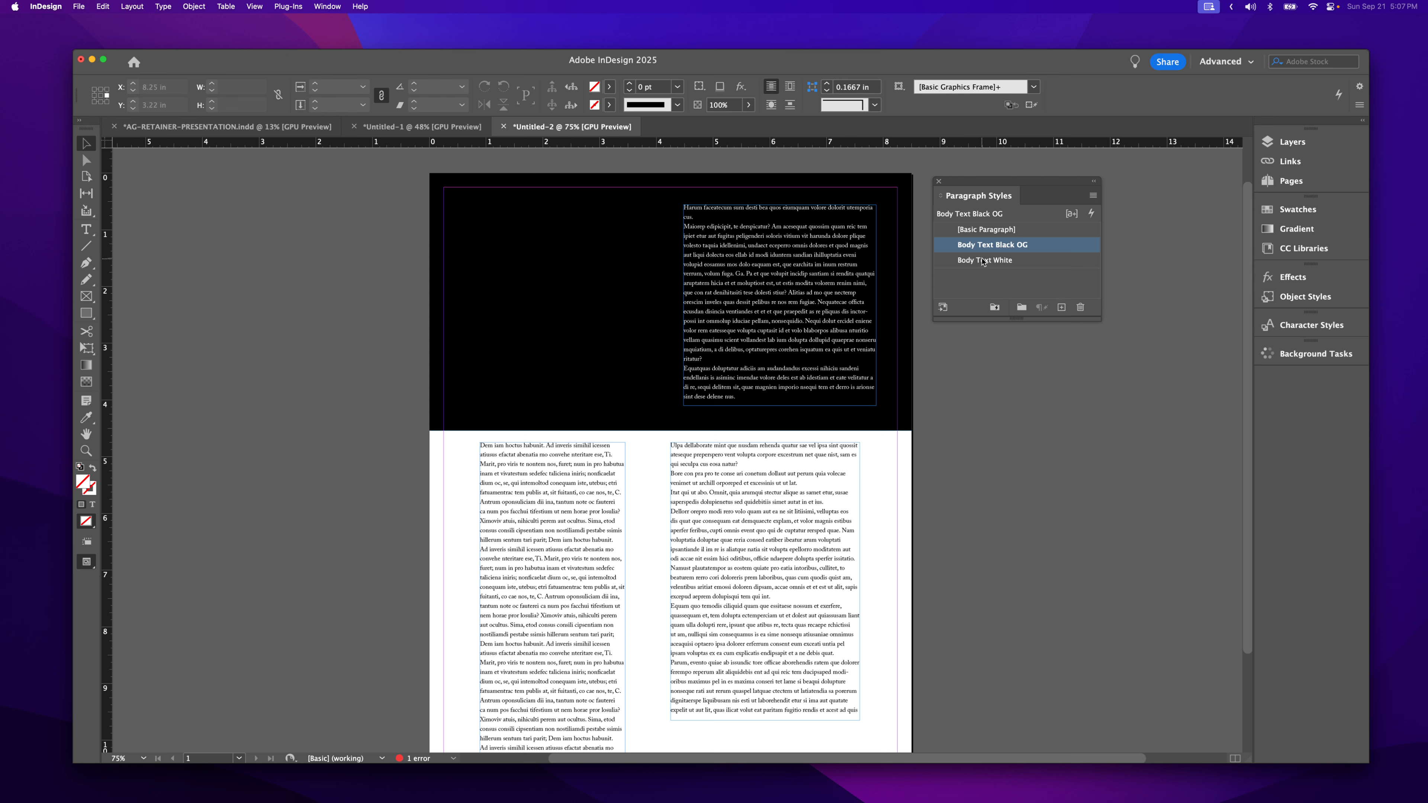
left_click(984, 245)
left_click(1089, 232)
Try a 9 pt font size in the Body Text Black OG style with the preview on, and cancel the edit
double_click(1048, 251)
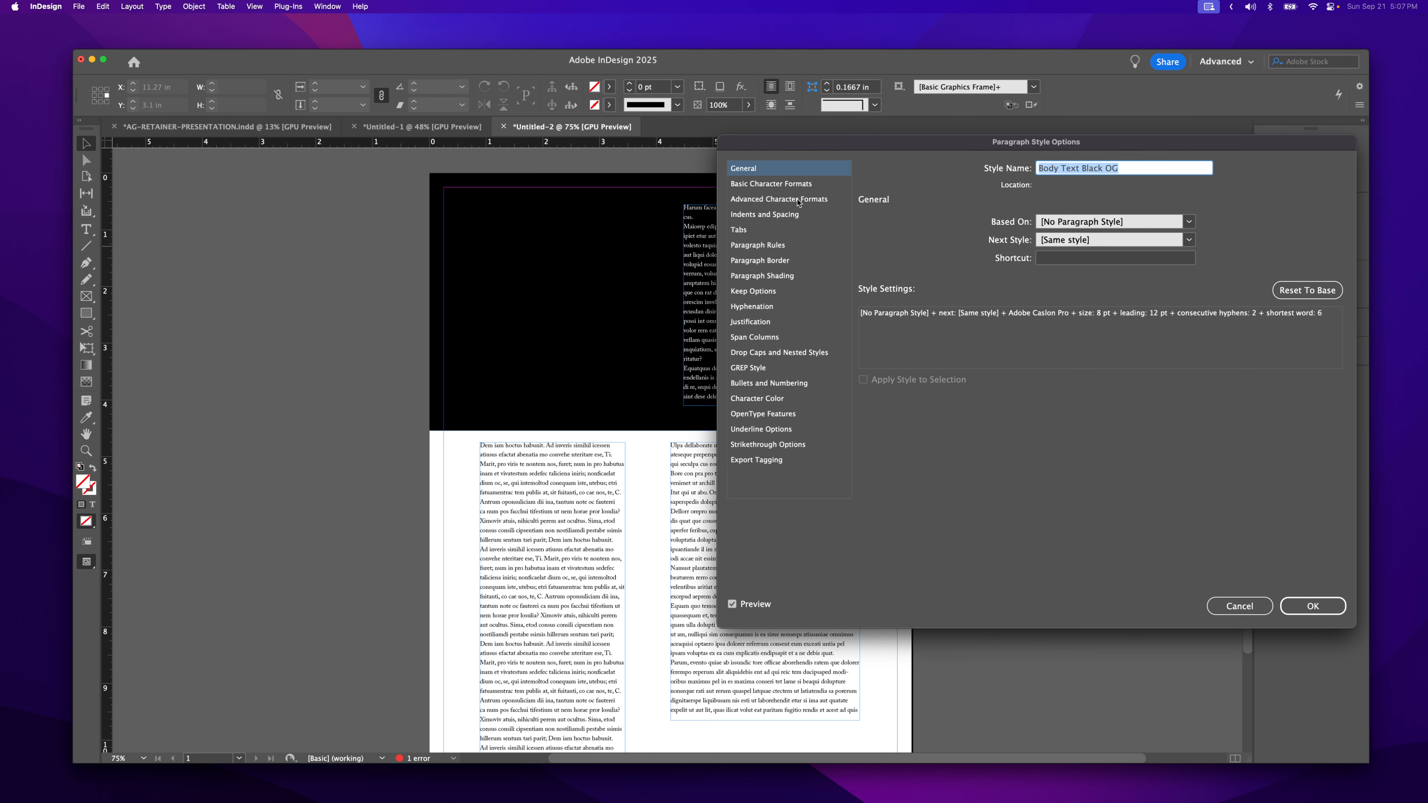
left_click(786, 184)
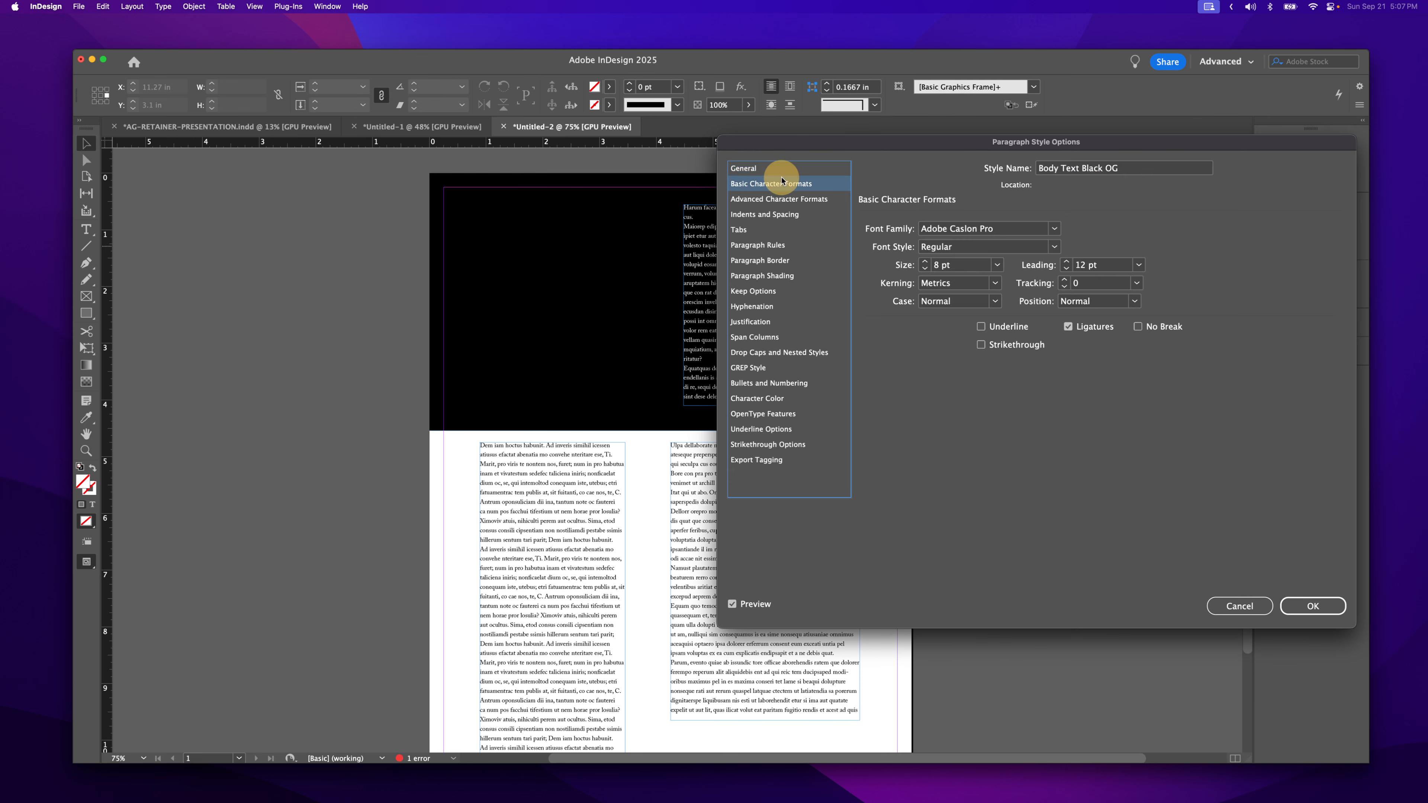
left_click(925, 261)
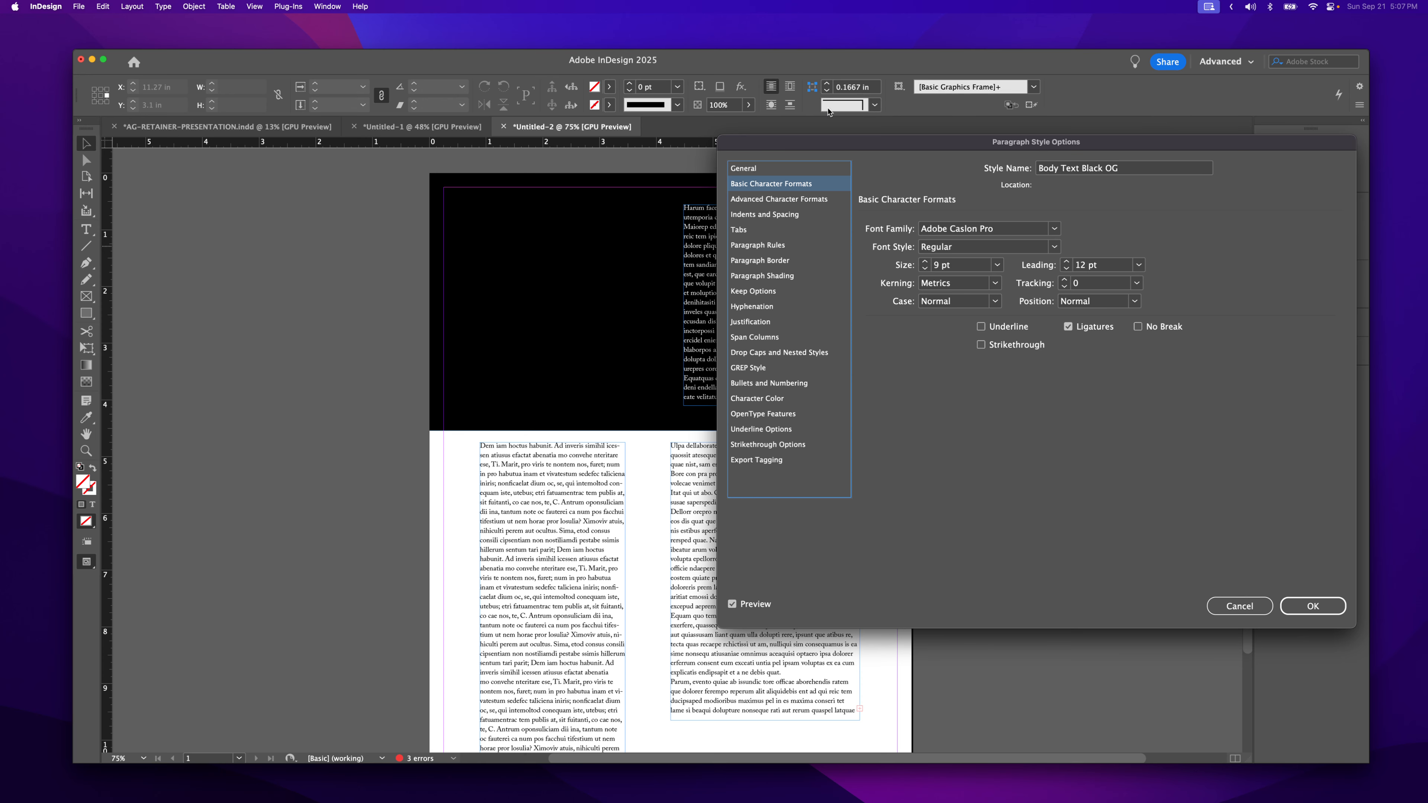
left_click_drag(824, 146, 947, 174)
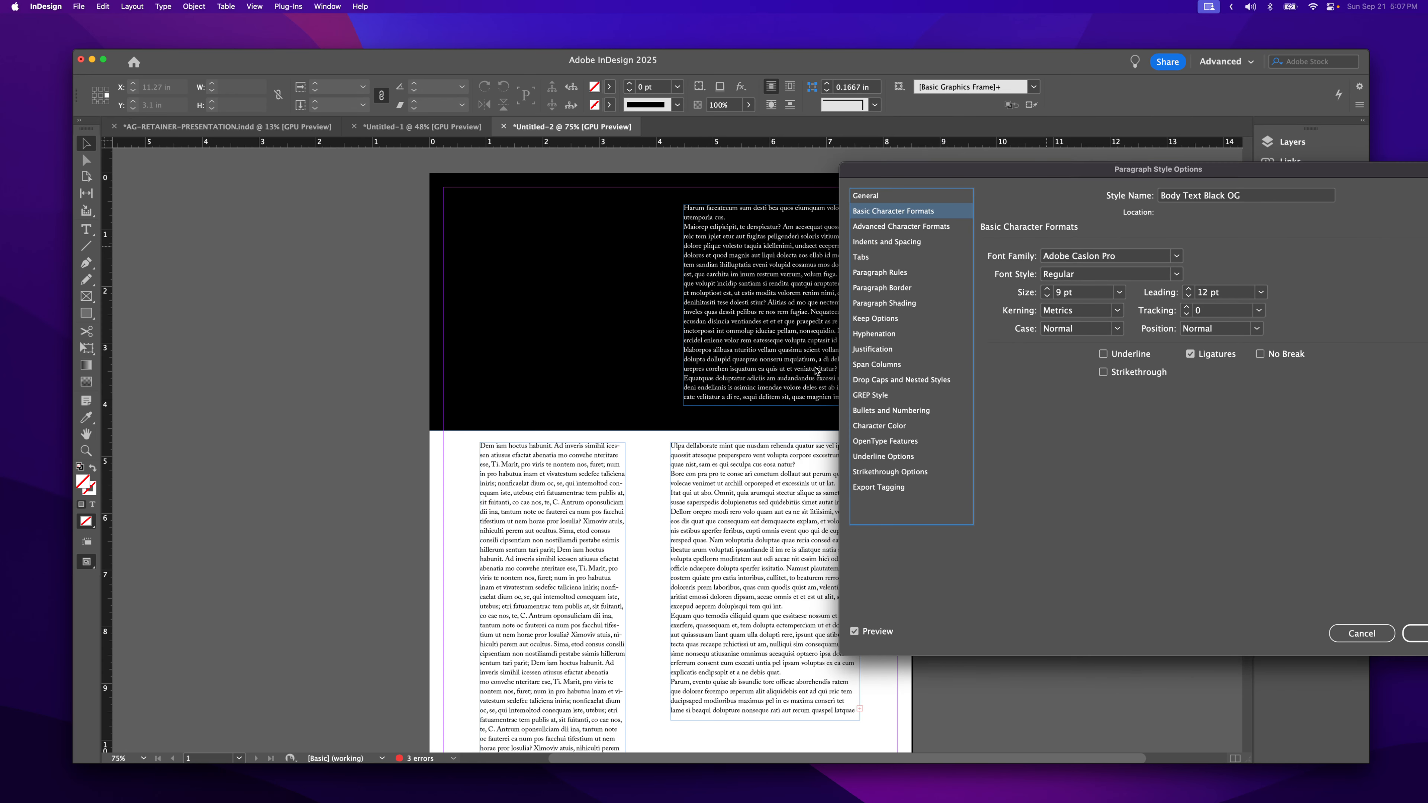
left_click(1047, 297)
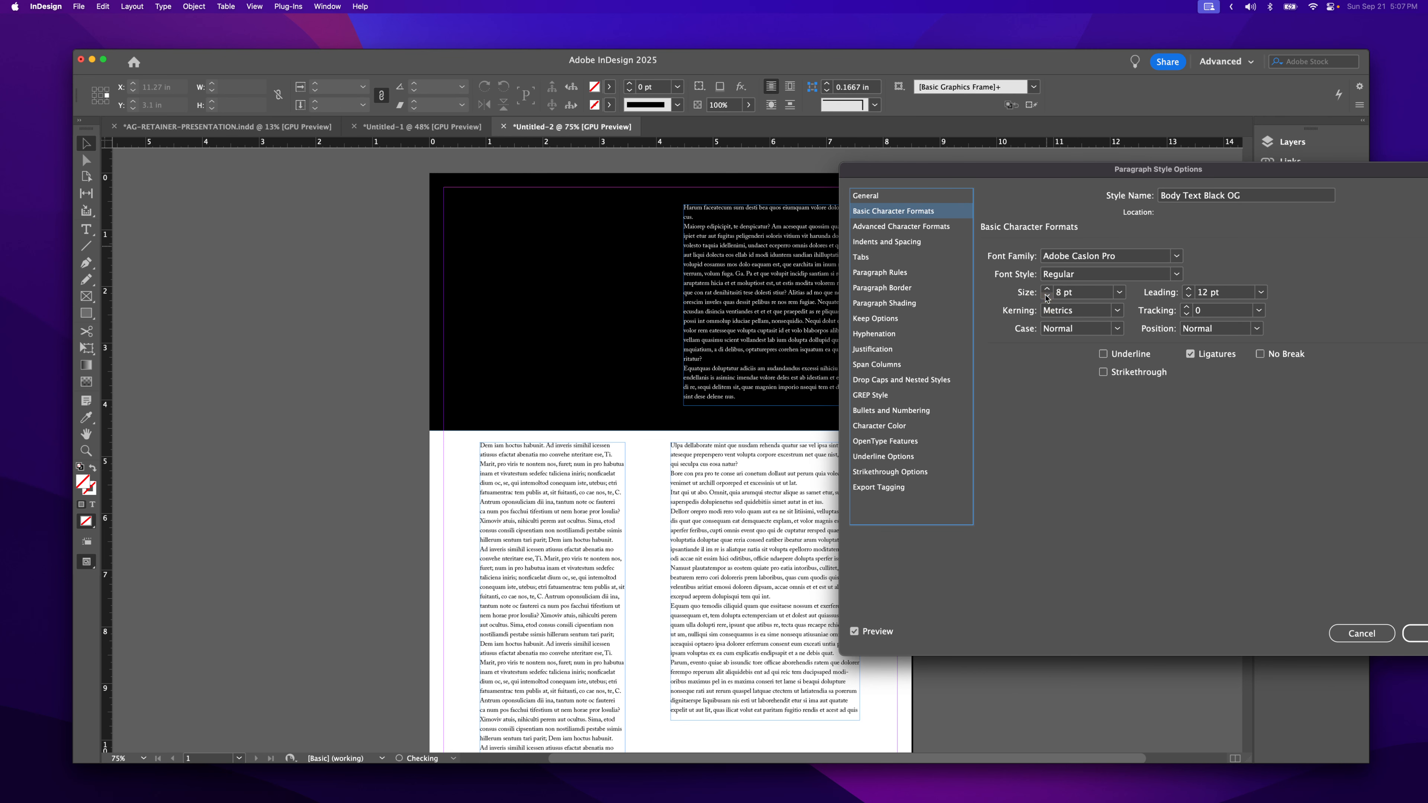
left_click(1360, 634)
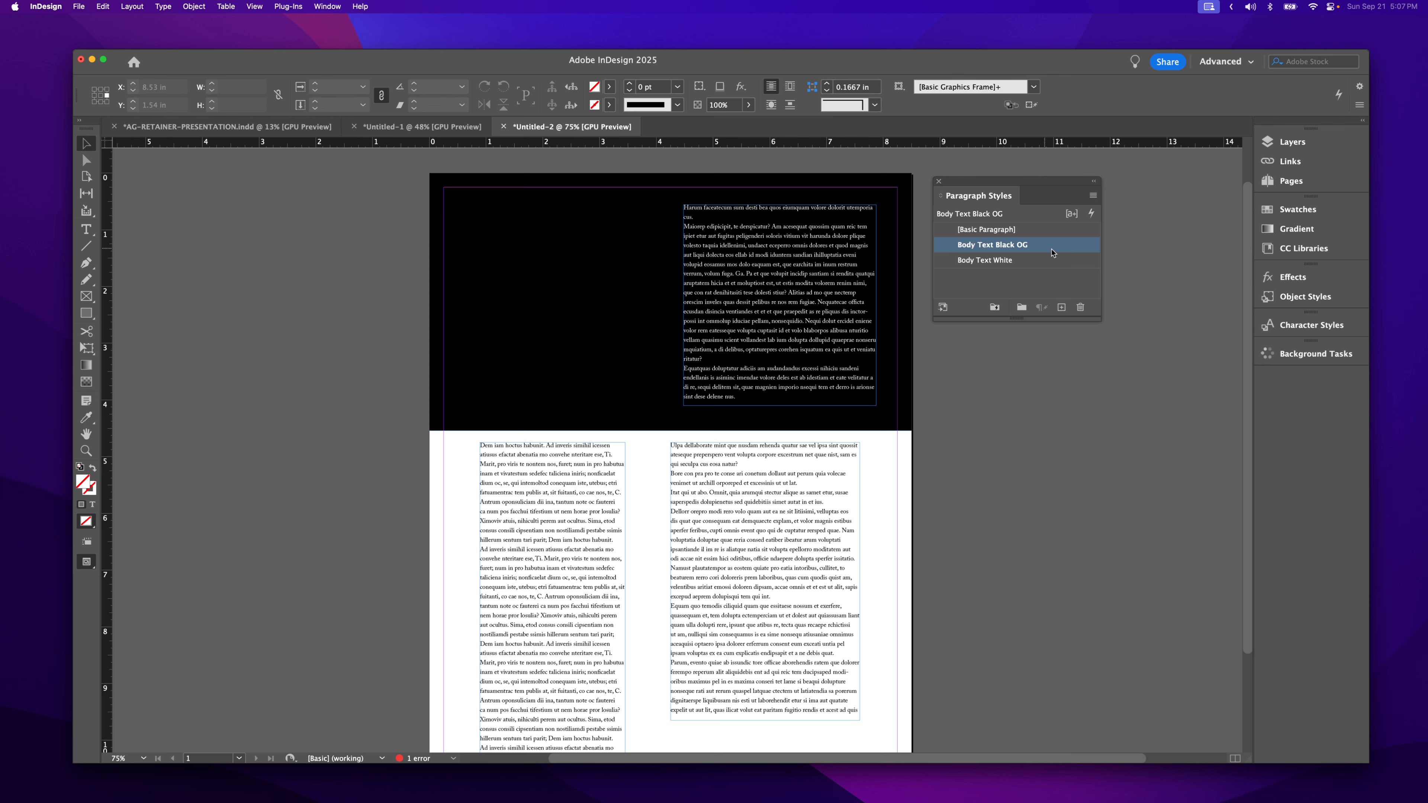
Try C=100 M=0 Y=0 K=0 as the Body Text Black OG style's character color, and set it back to [Black]
double_click(1071, 247)
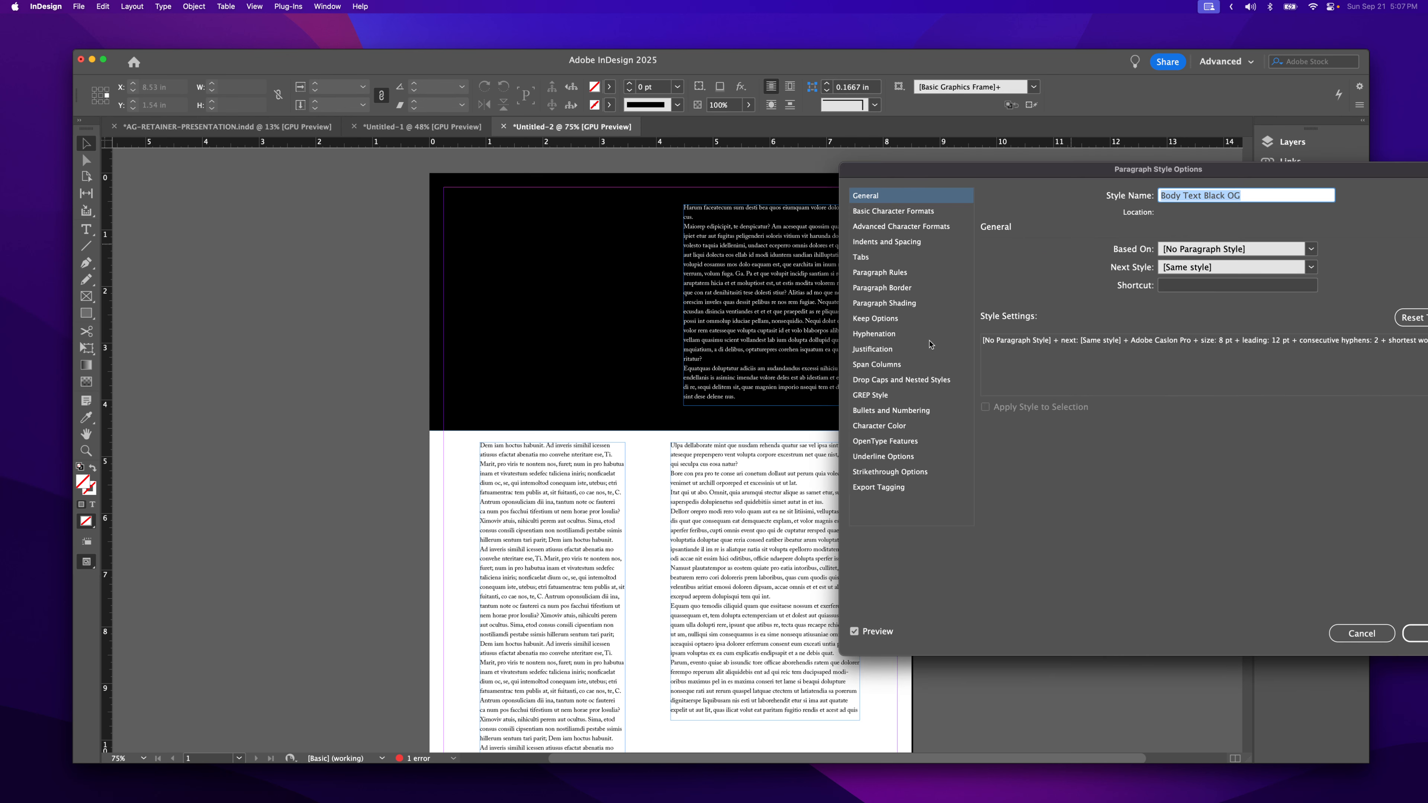
left_click(888, 426)
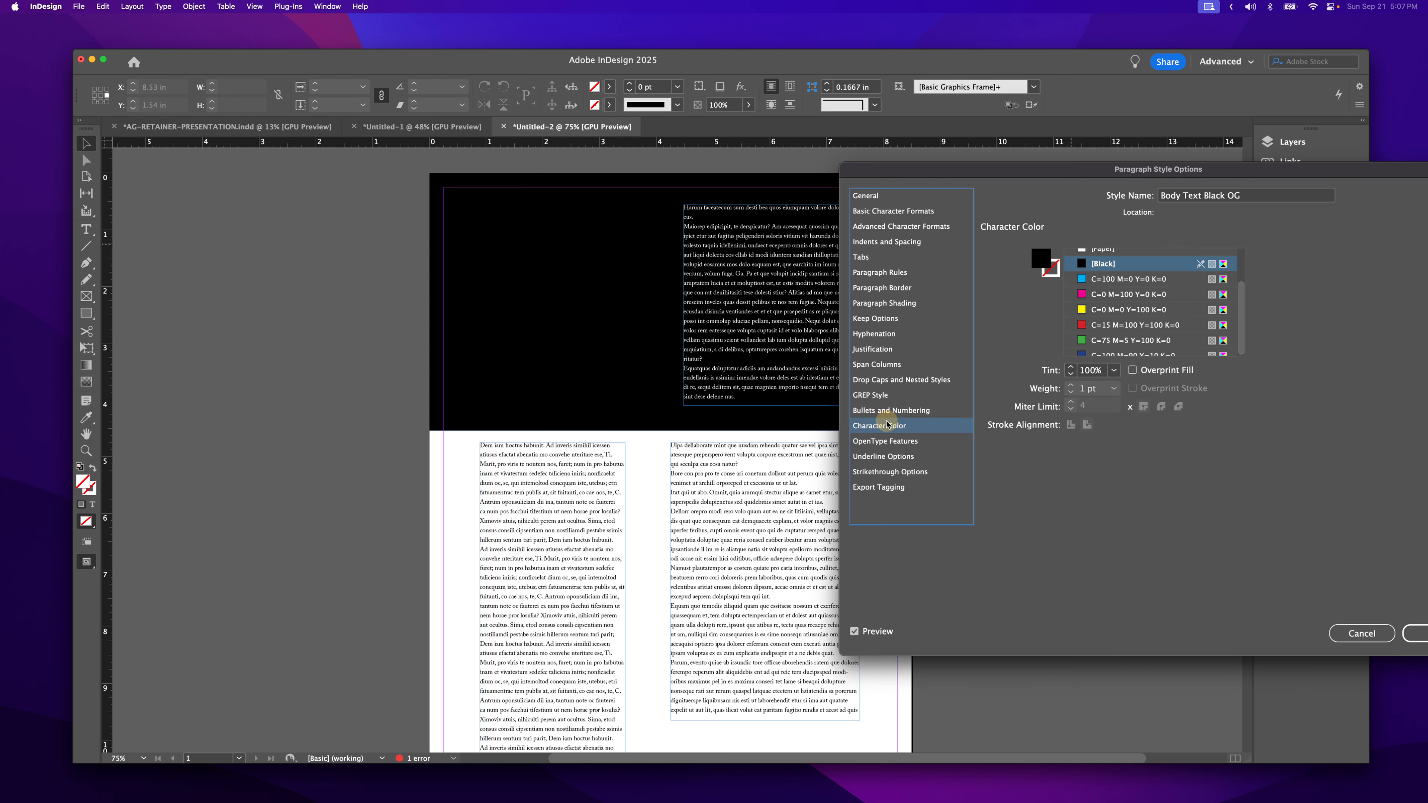
left_click(1112, 279)
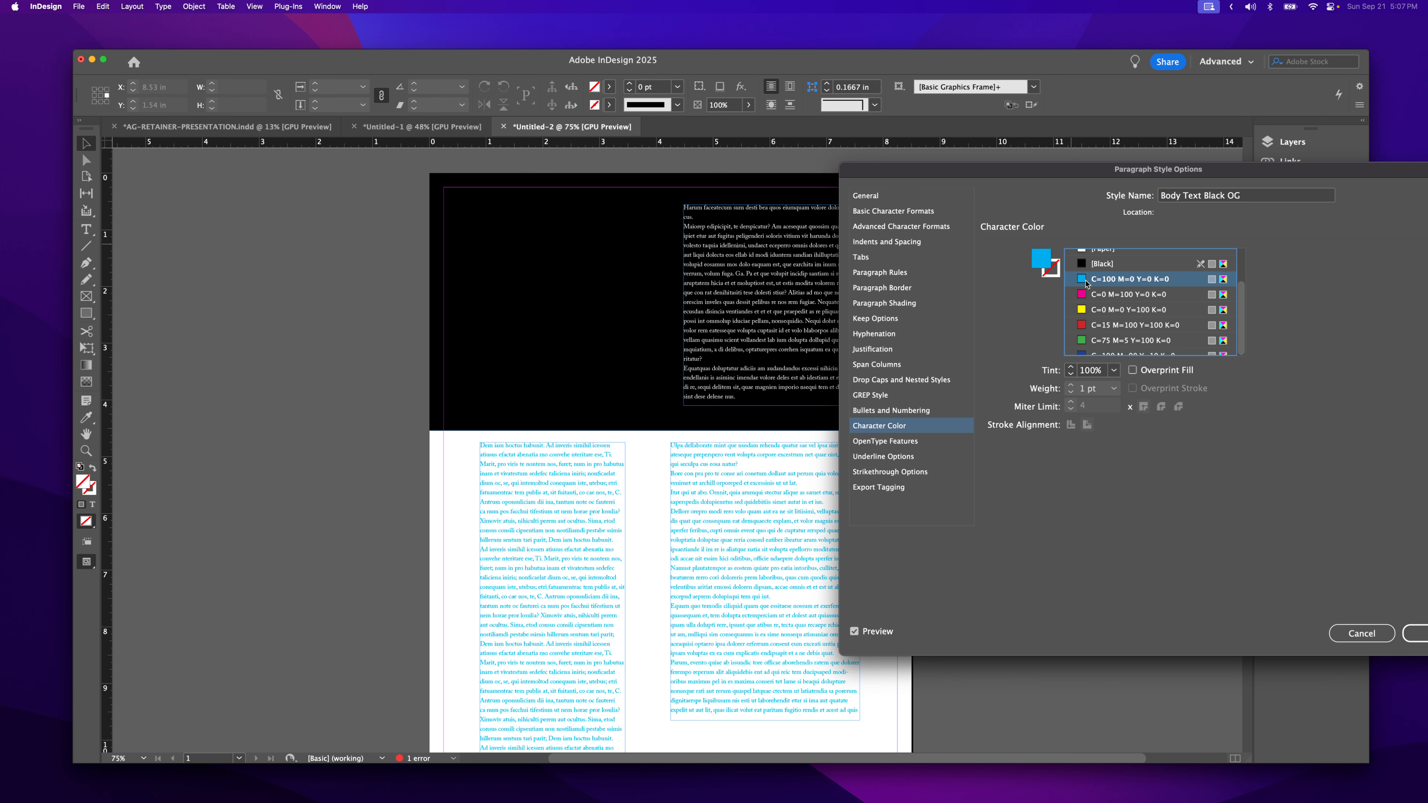
left_click(1083, 264)
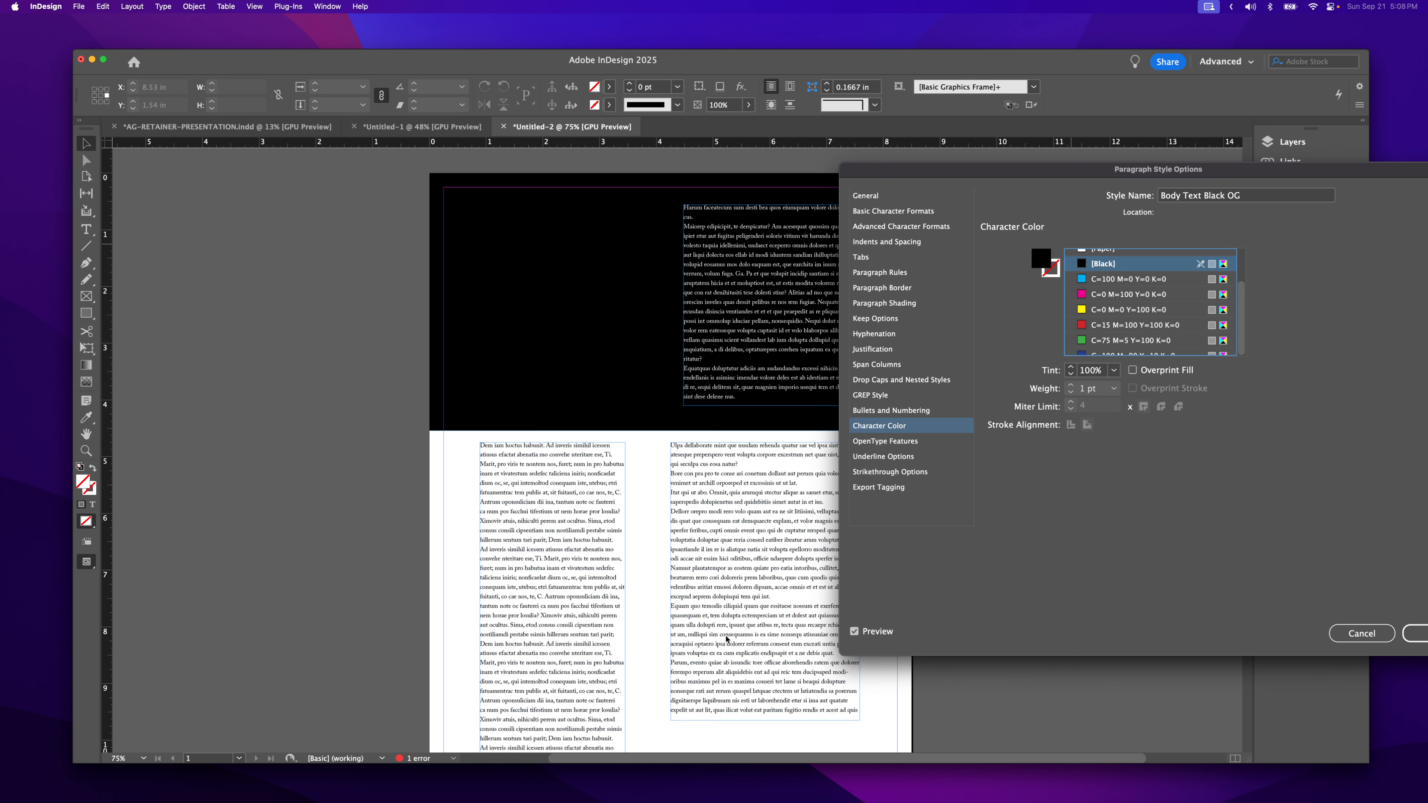
left_click(1416, 633)
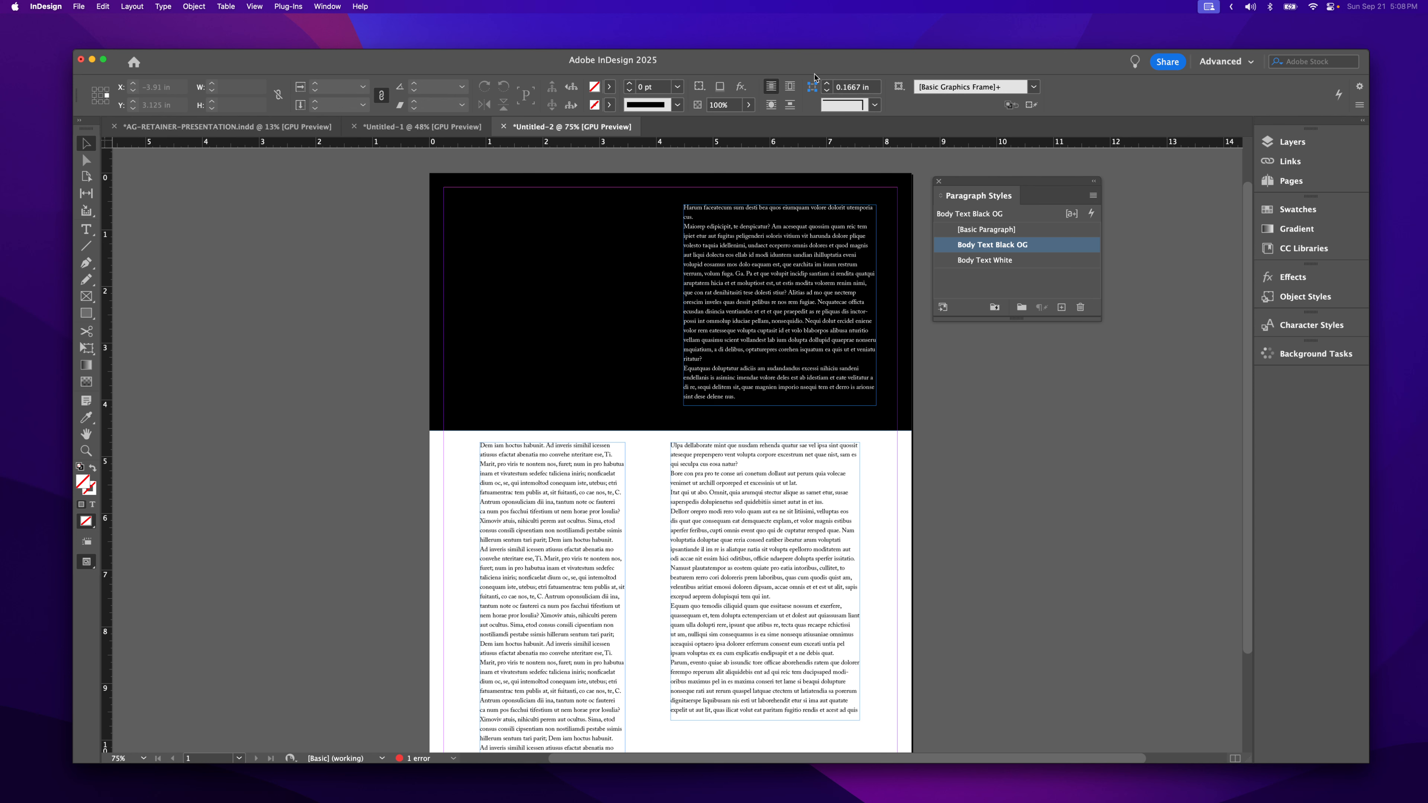
Shorten the white text frame to about 2.8 in high, and extend it to about 3.57 in so all its text fits
left_click(753, 375)
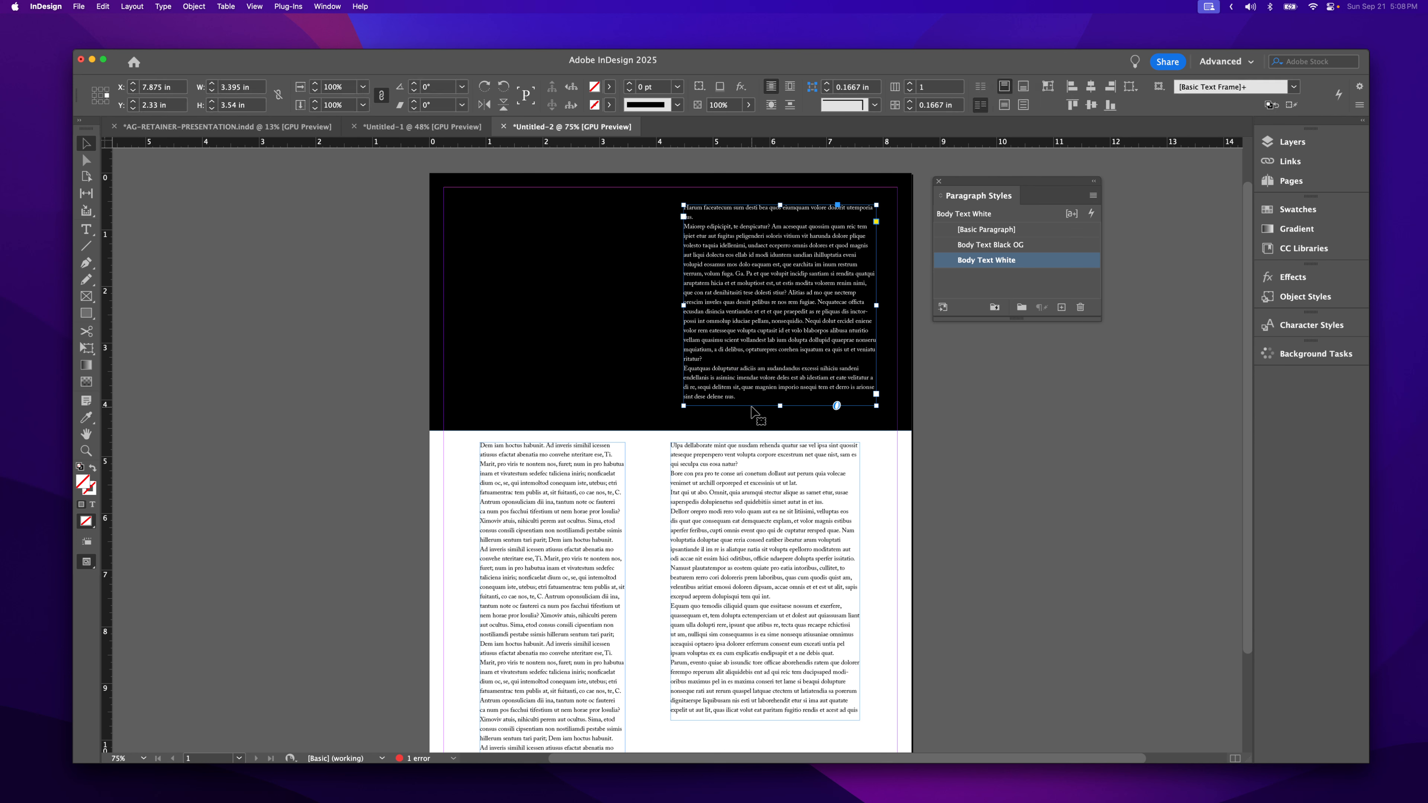
left_click_drag(780, 406, 781, 365)
key("z")
left_click(896, 378)
left_click(636, 431)
left_click(637, 431)
key("v")
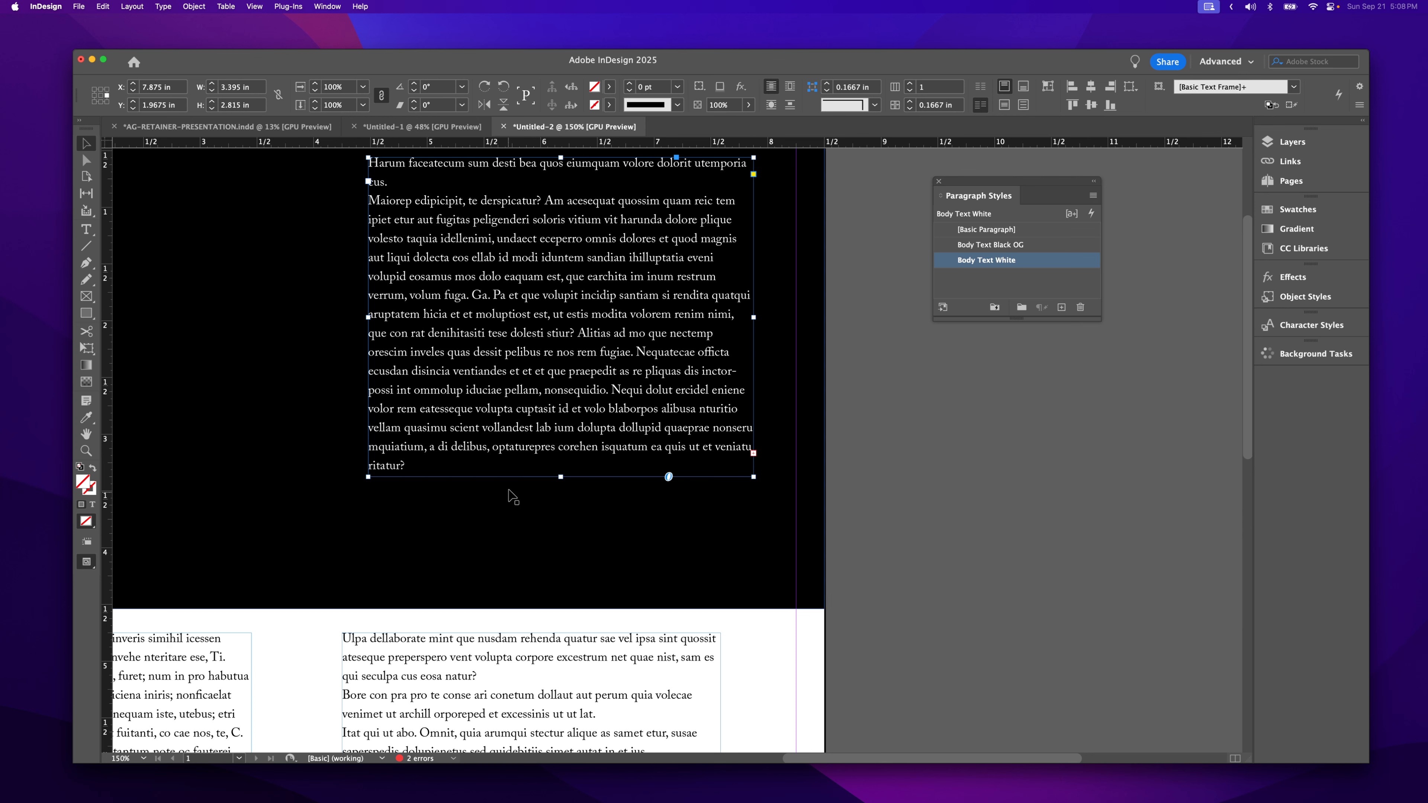
left_click_drag(560, 476, 562, 560)
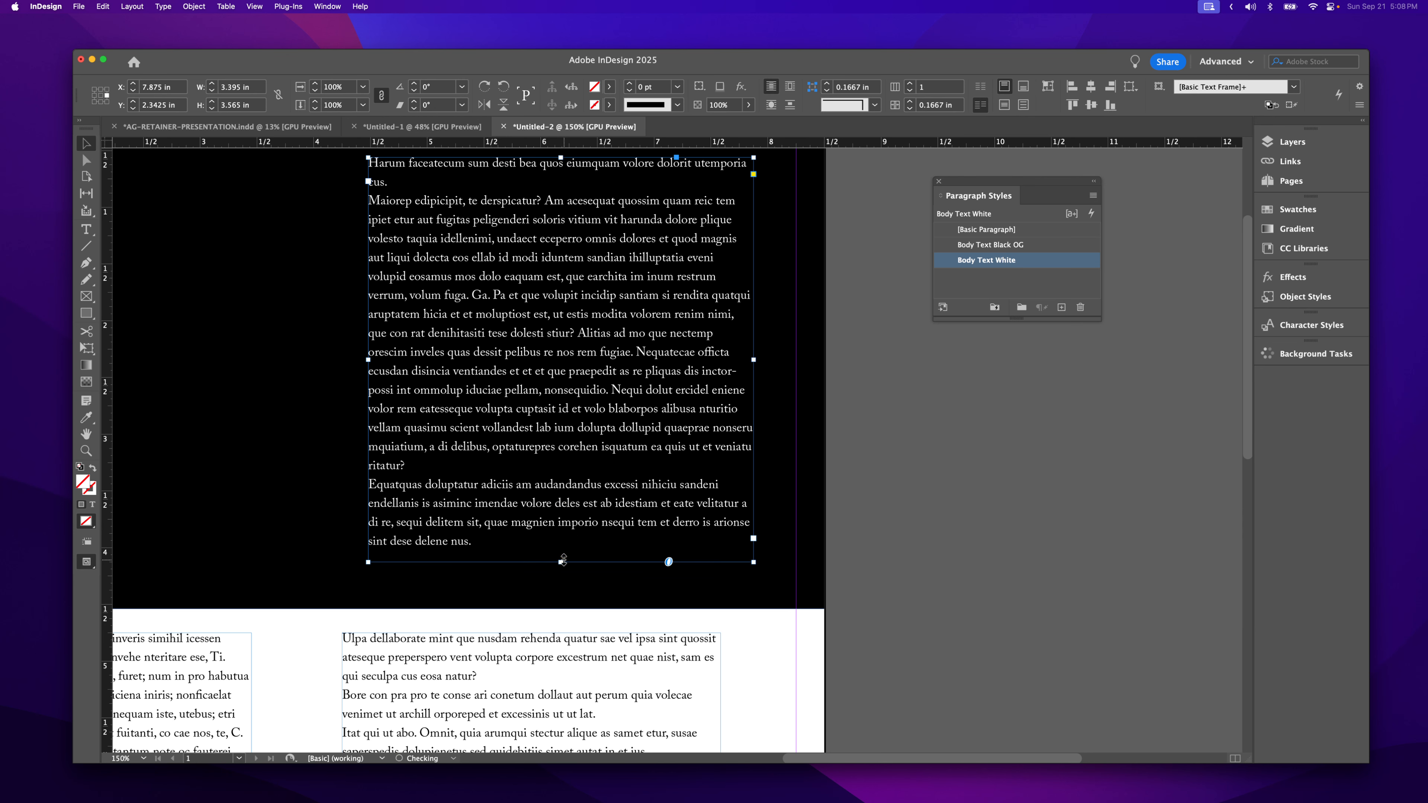